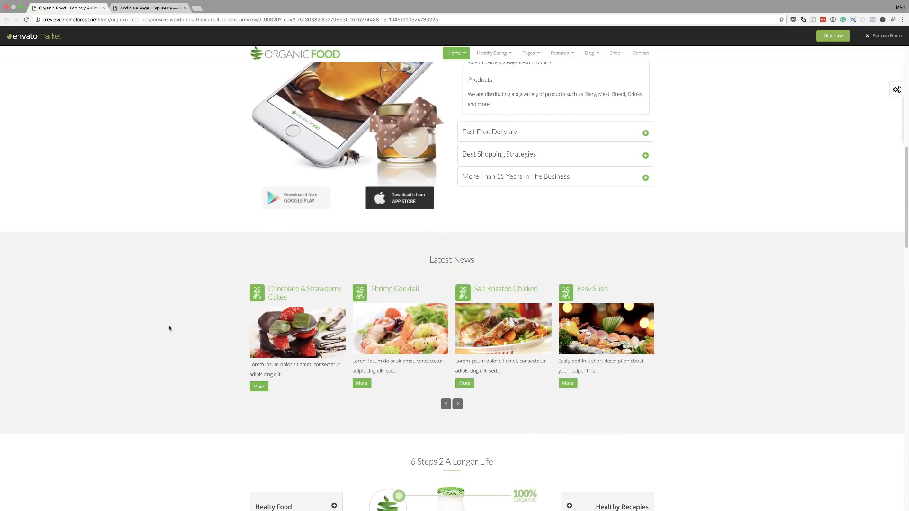
- Switch to Finder and open the homepages folder inside SourcePSDs of the Organicfood_Package folder
scroll(169, 328, "up", 10)
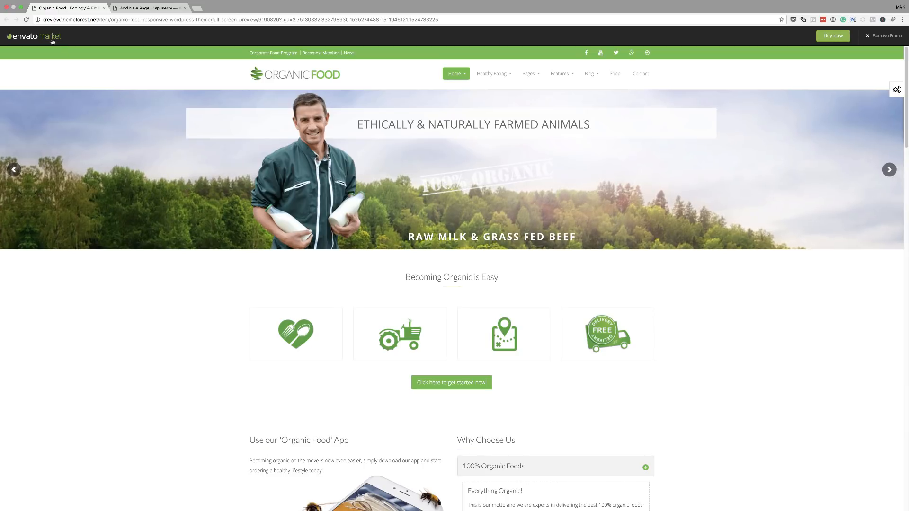
left_click(21, 7)
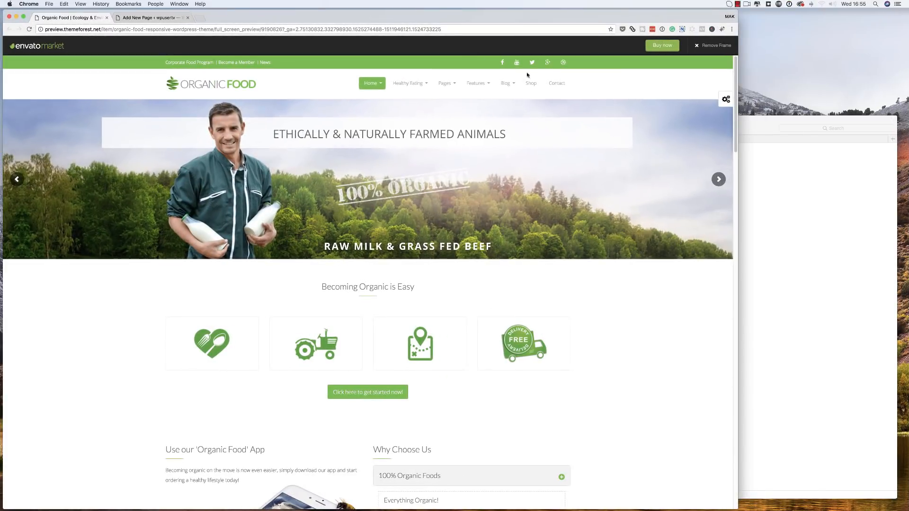
left_click(755, 142)
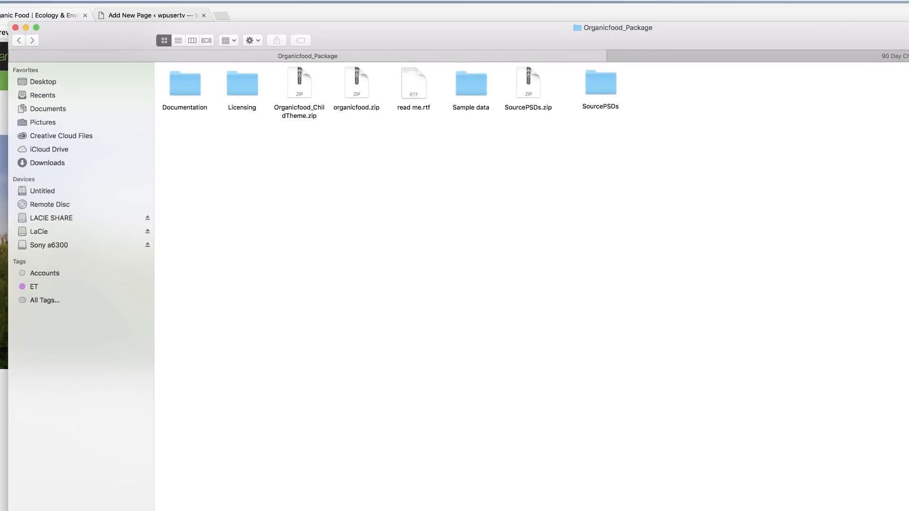
left_click(595, 69)
double_click(596, 71)
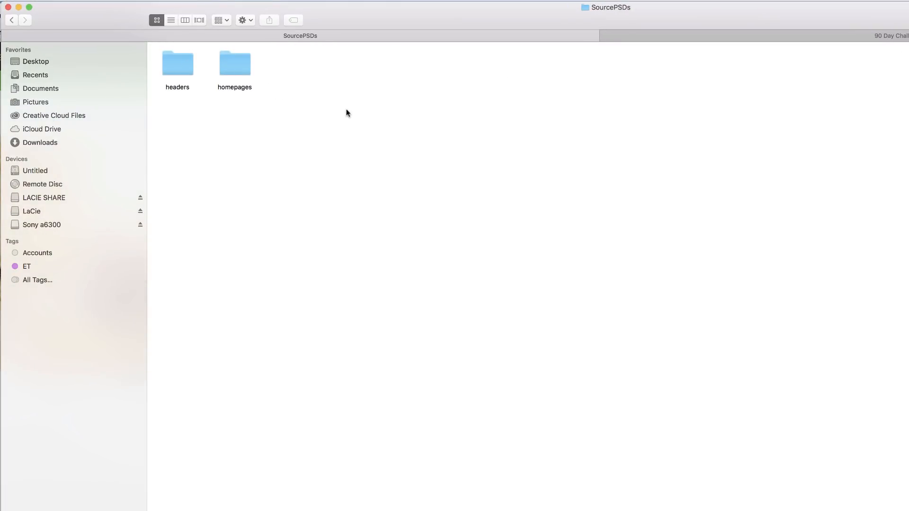
left_click(232, 74)
double_click(232, 73)
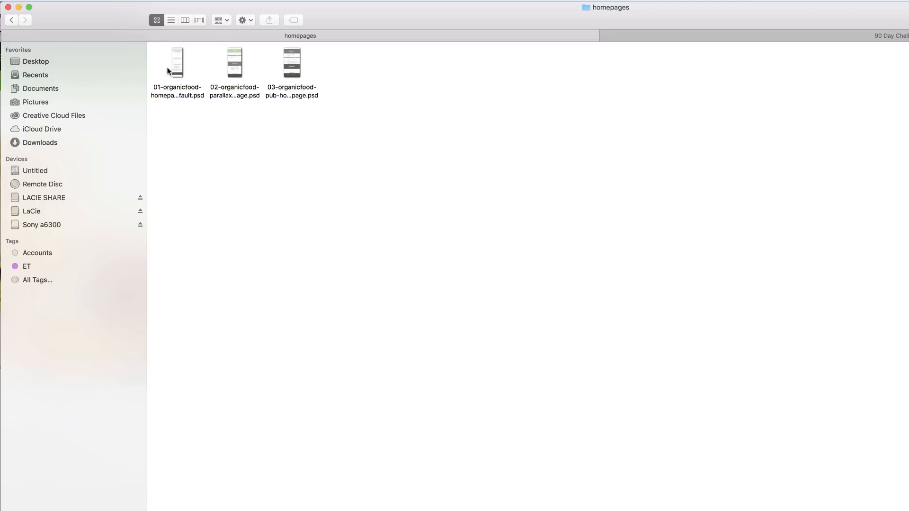
- Preview the first homepage design, the 01-organicfood default homepage PSD, and close the preview and the folder window
left_click(182, 71)
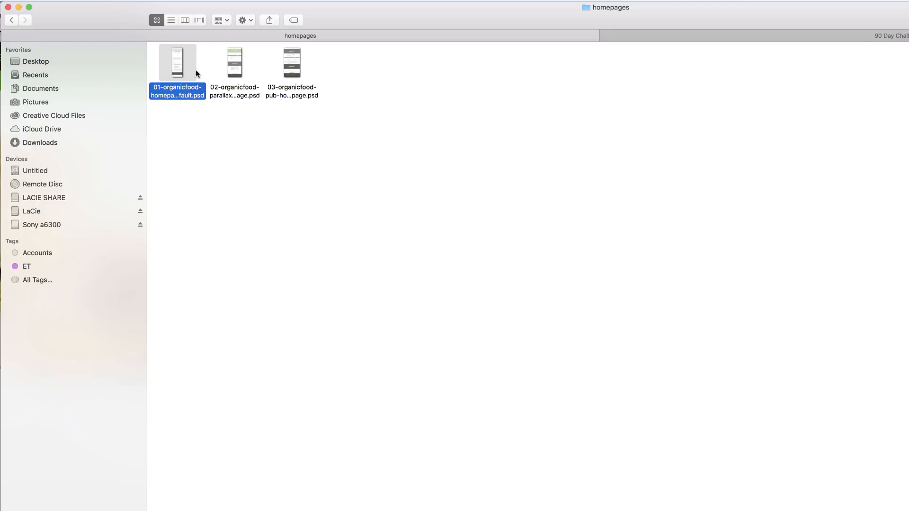
key("space")
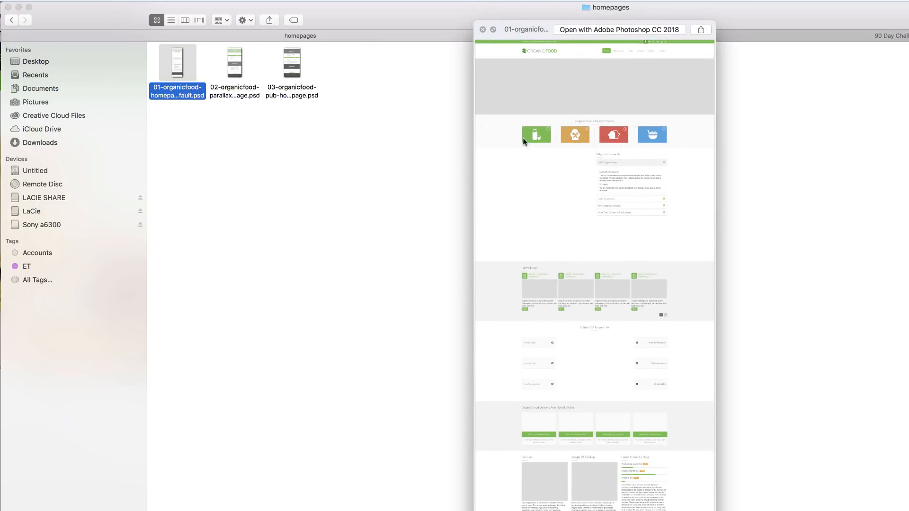
key("space")
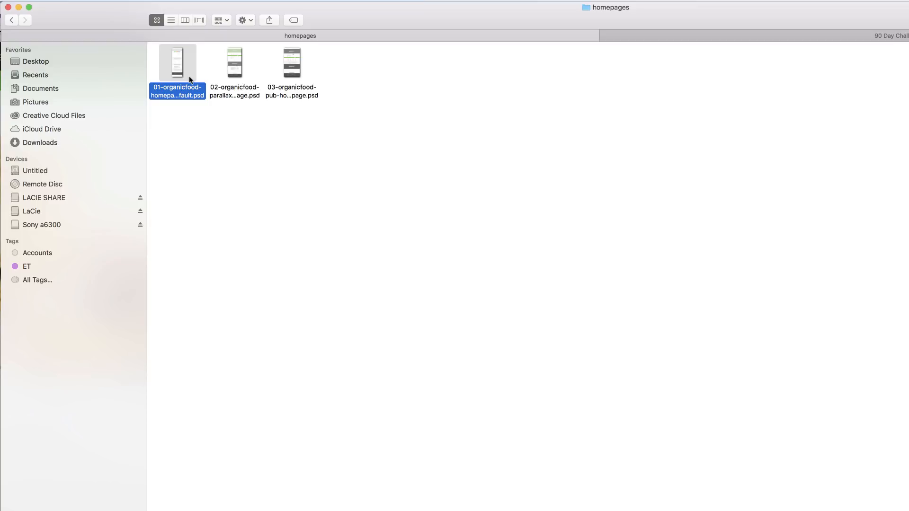
left_click(7, 7)
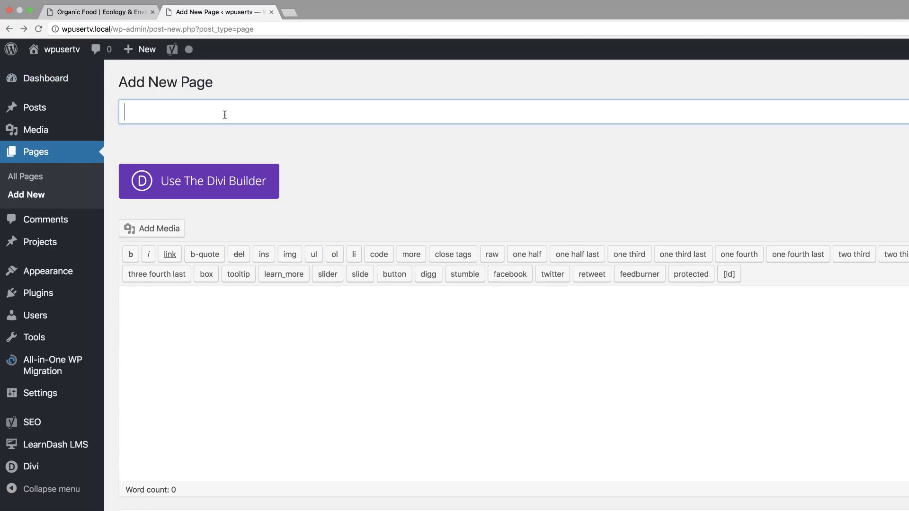
- Title the new WordPress page "organic" and open it in the Divi Visual Builder
type("organic")
left_click(221, 189)
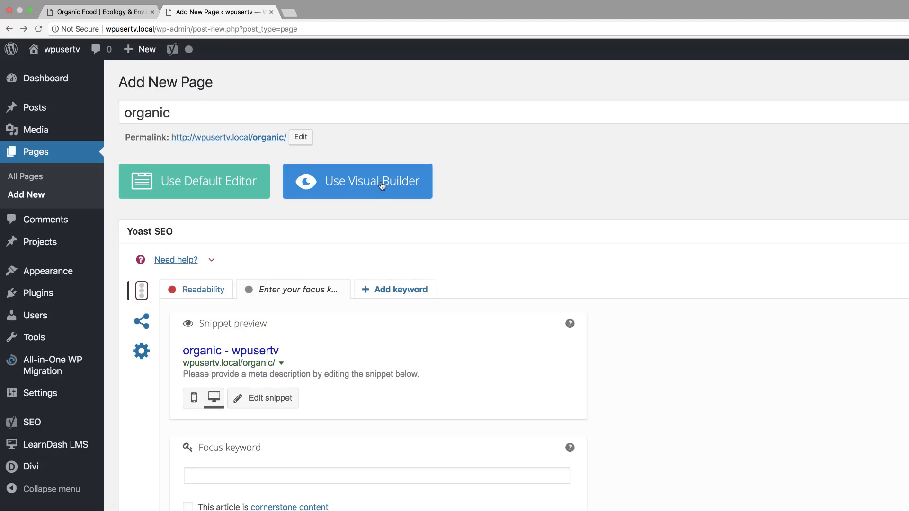
left_click(382, 185)
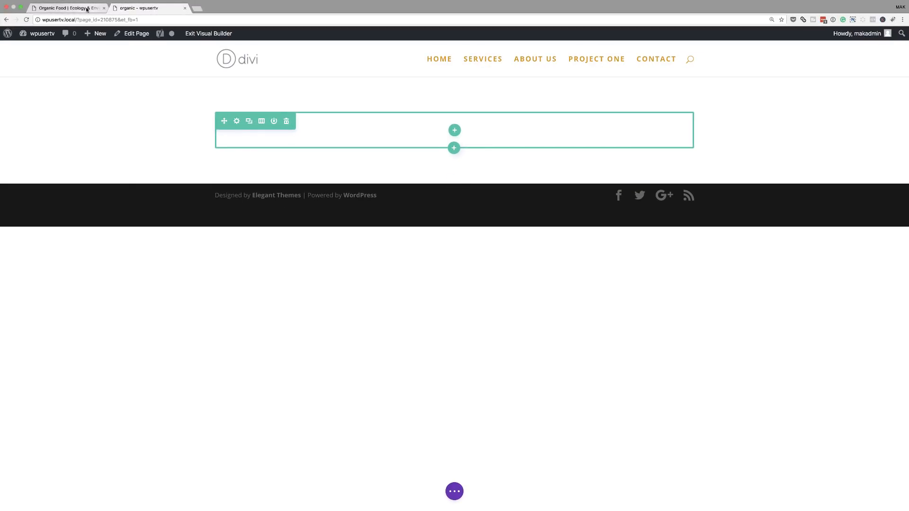
- Add a fullwidth section below the empty section with a Fullwidth Slider of three slides, and save the slider
left_click(66, 8)
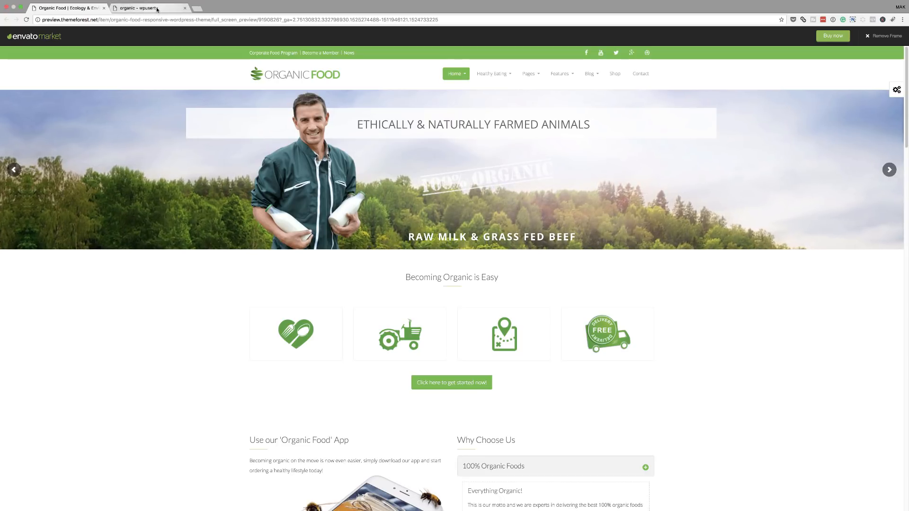
left_click(137, 10)
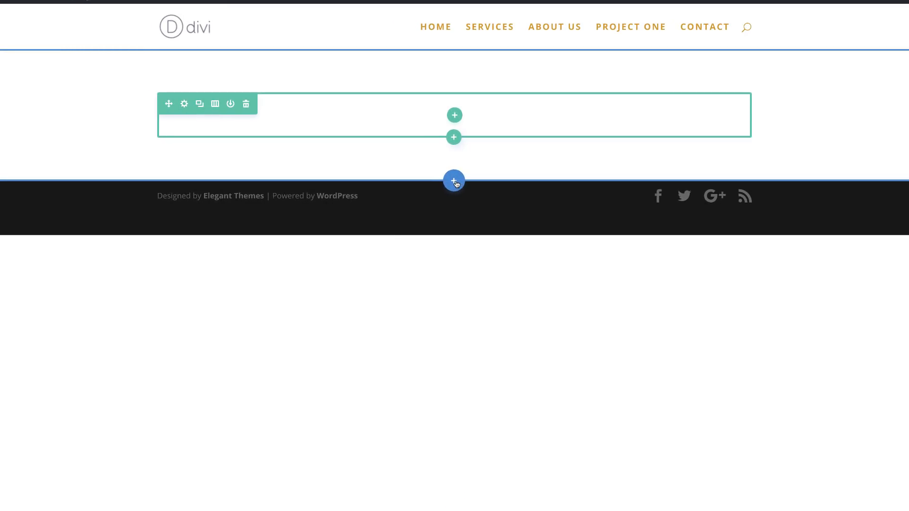
left_click(456, 183)
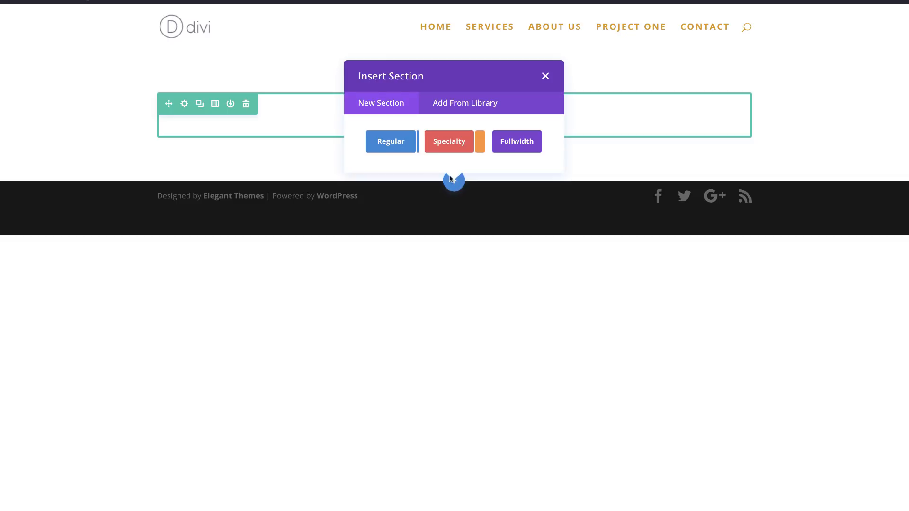
left_click(524, 146)
scroll(477, 341, "down", 3)
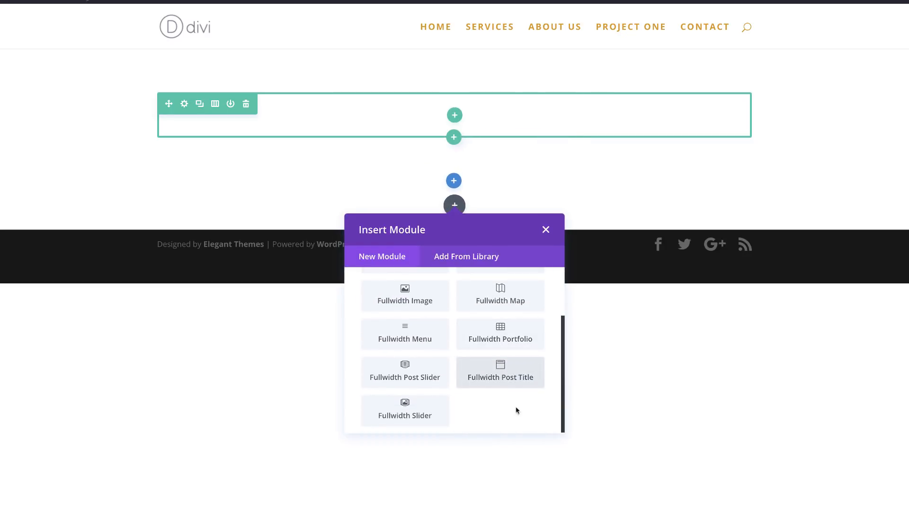
left_click(406, 411)
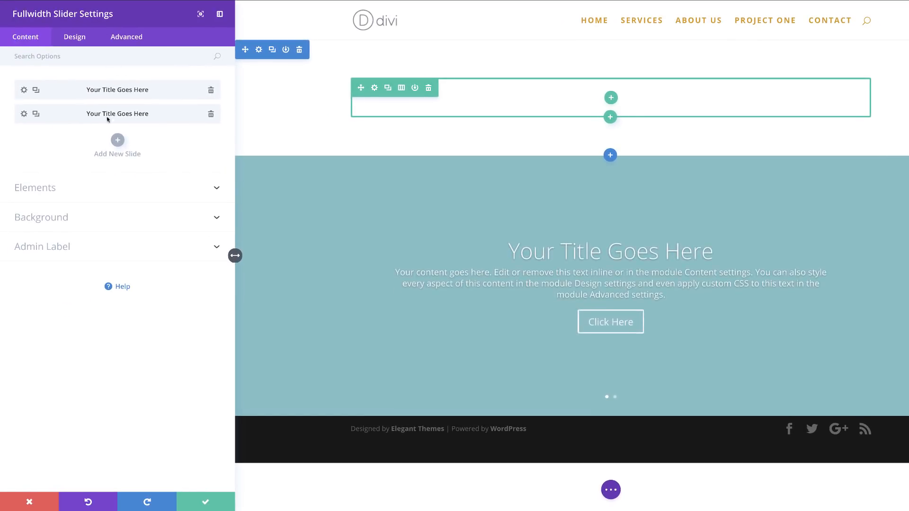
left_click(36, 115)
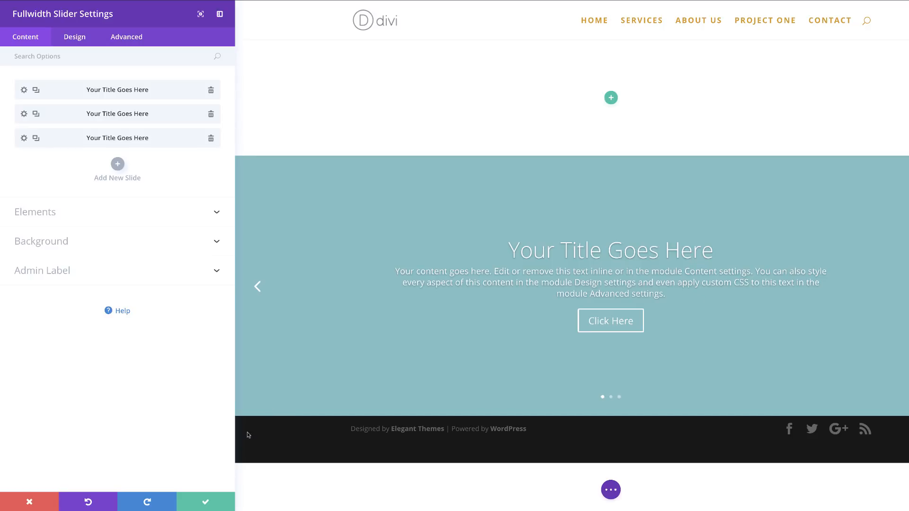
left_click(206, 503)
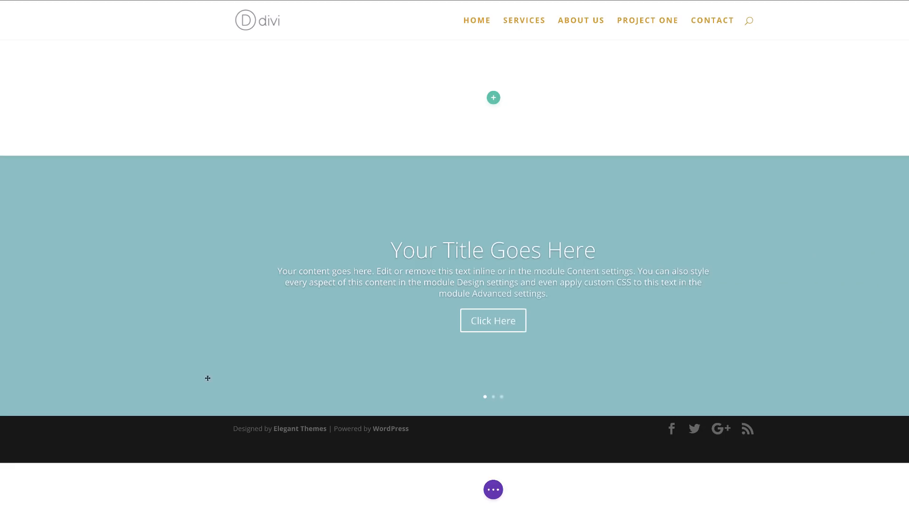
- Delete the empty regular section above the slider
mouse_move(256, 95)
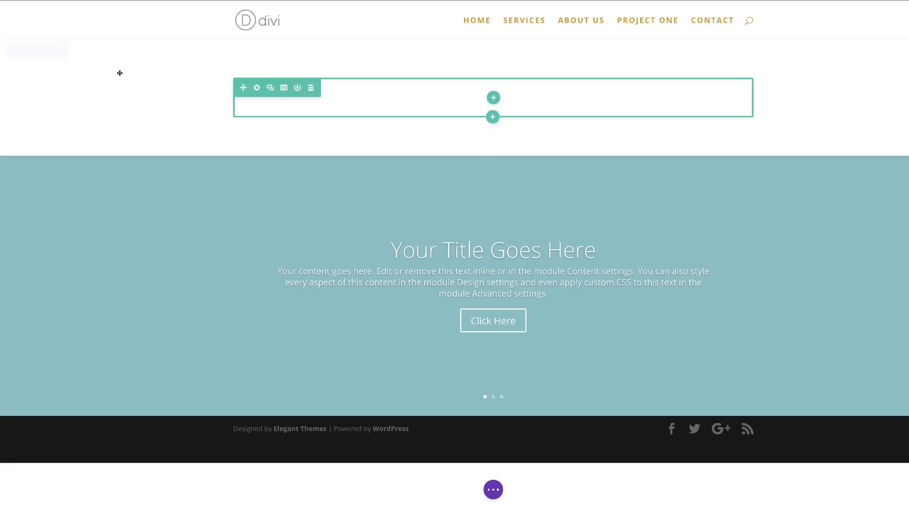
left_click(63, 49)
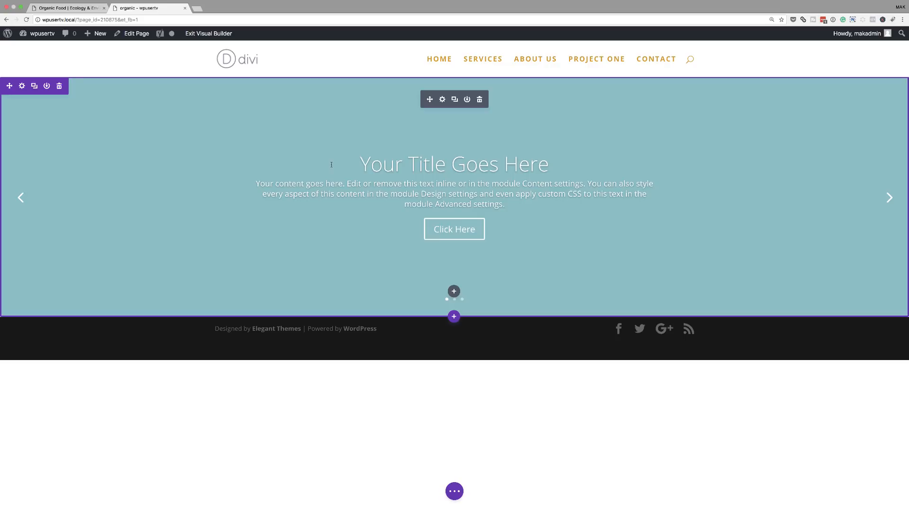
- Check the Organic Food demo layout, and add a regular section below the slider with a single-column row containing a Text module
left_click(90, 9)
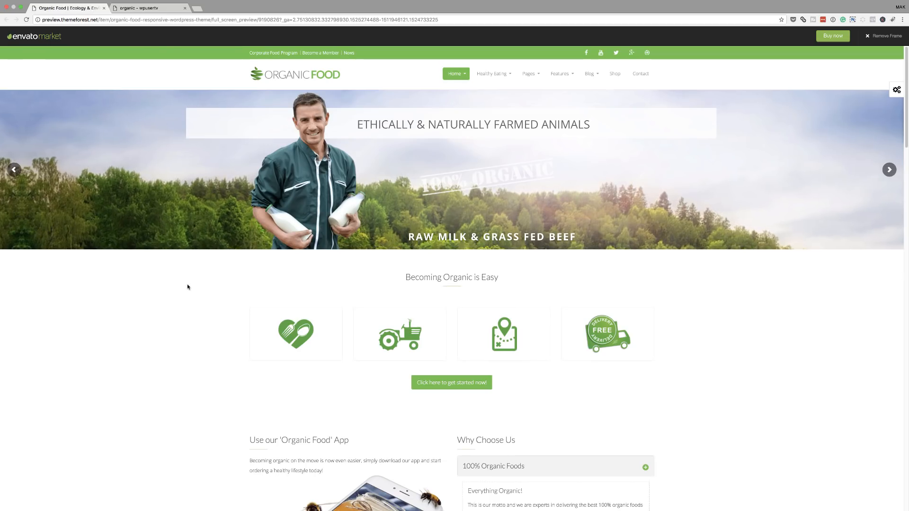
scroll(186, 286, "down", 5)
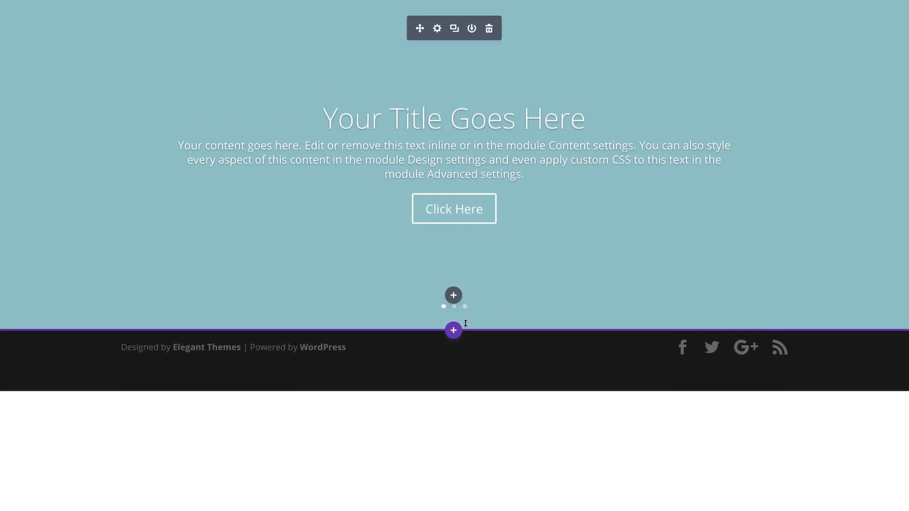
left_click(454, 331)
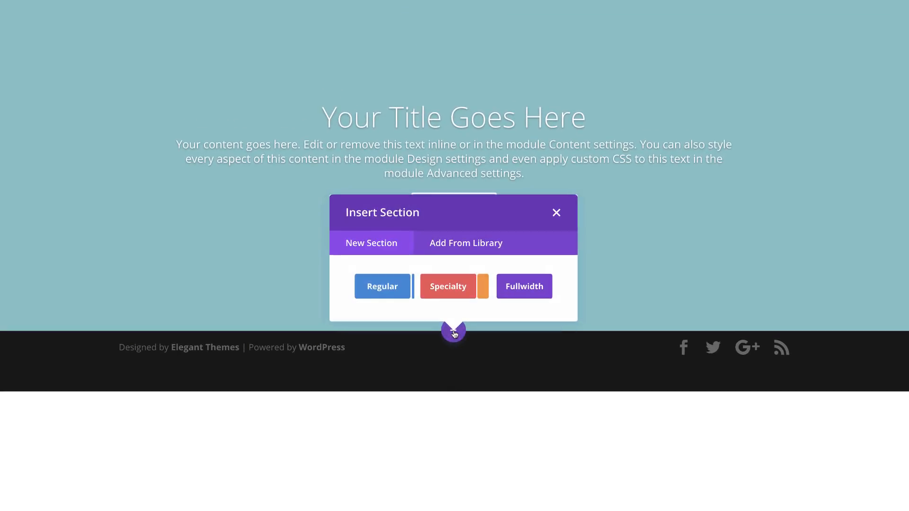
left_click(386, 290)
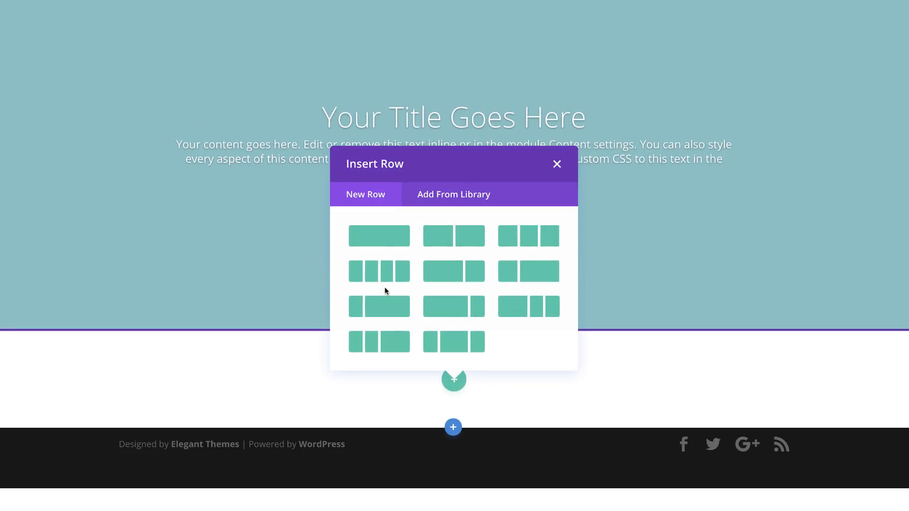
left_click(387, 241)
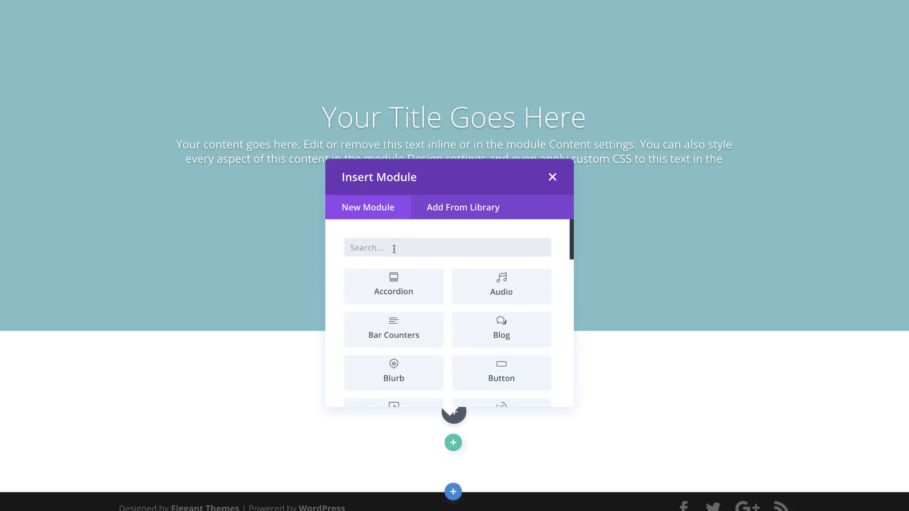
type("text")
left_click(395, 289)
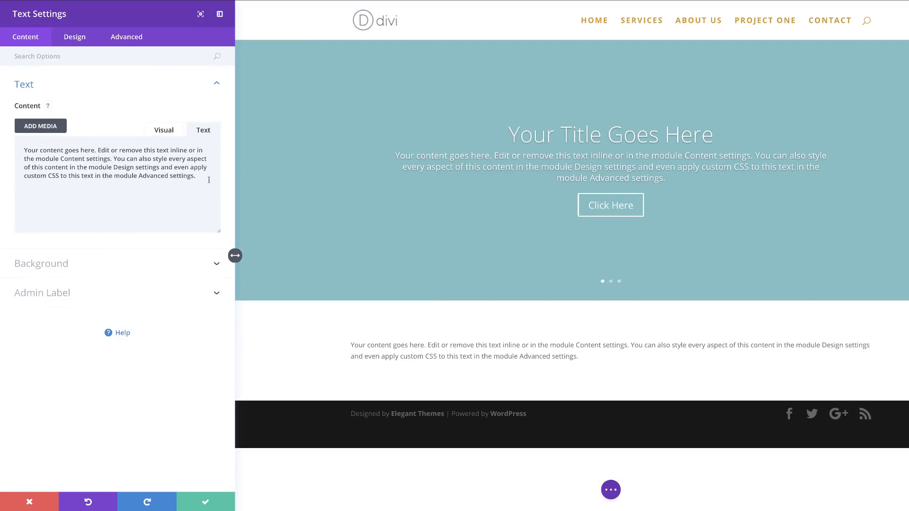
- Replace the Text module's placeholder content with "Heading one" and format it as Heading 1
left_click_drag(196, 176, 19, 145)
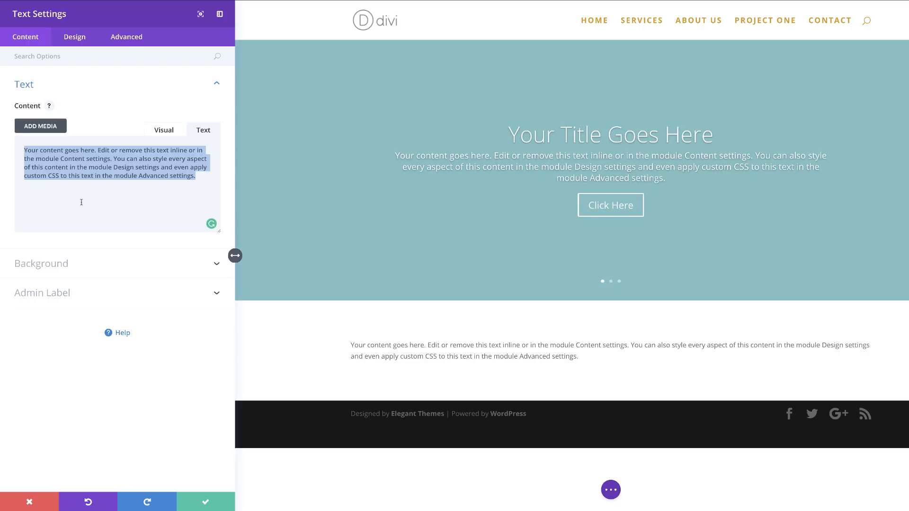
type("he")
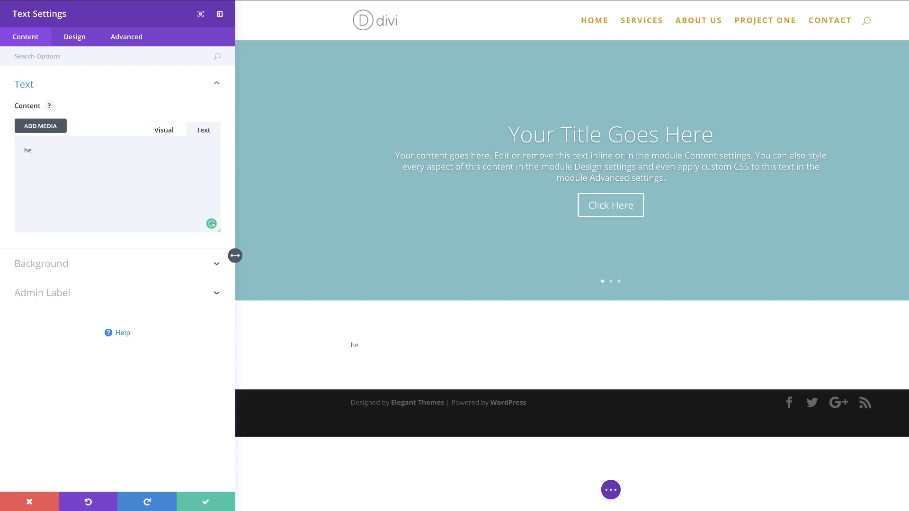
type("ding o")
type("ne")
left_click(165, 131)
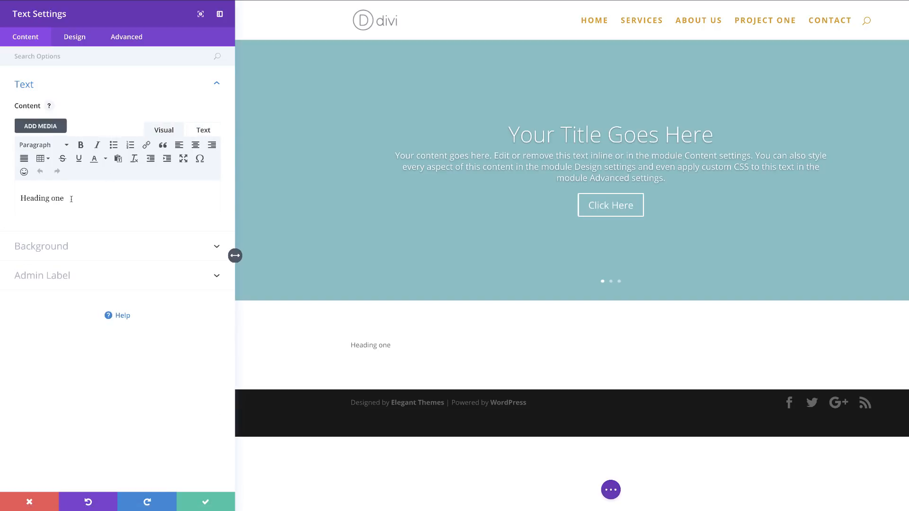
left_click_drag(73, 198, 10, 197)
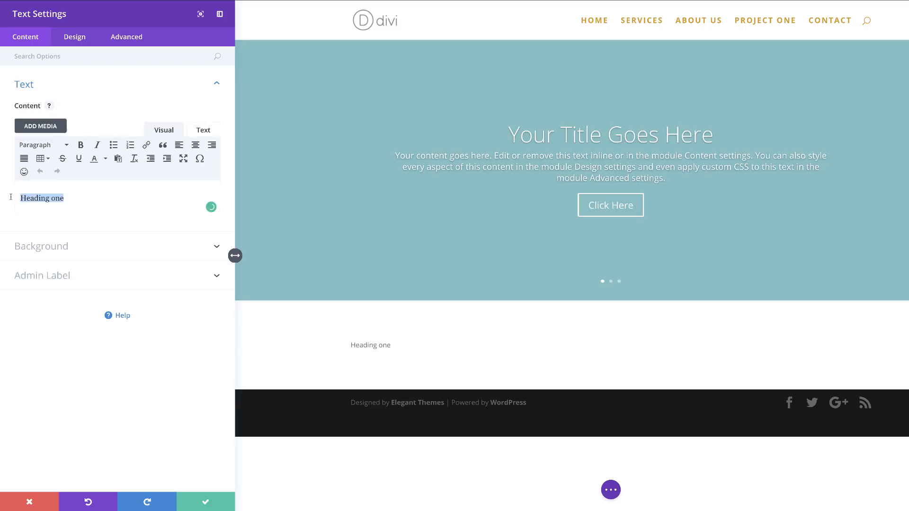
left_click(66, 146)
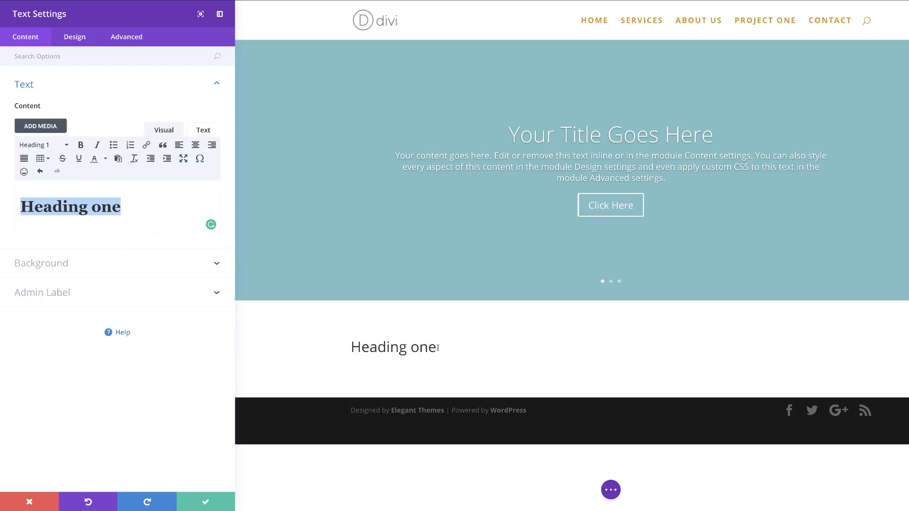
- Set the H1 heading text alignment to centered in the Text module's design settings and save the module
left_click(75, 38)
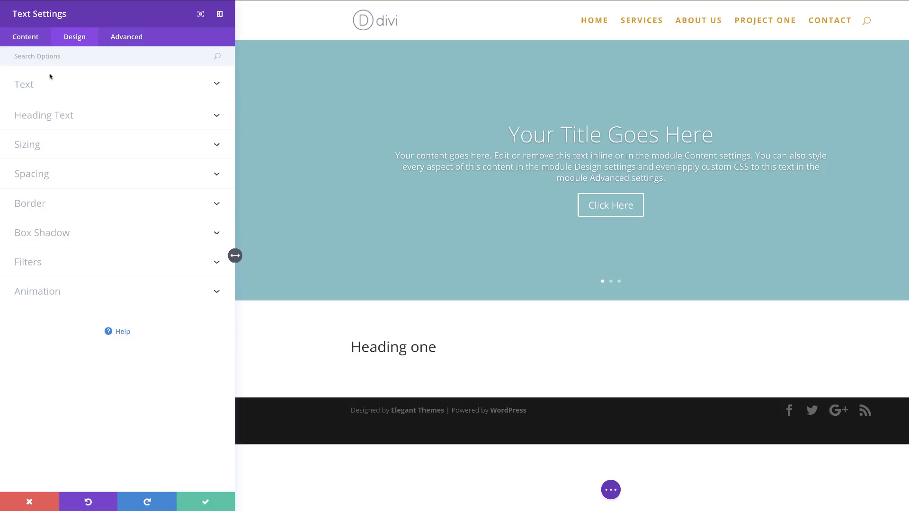
left_click(60, 116)
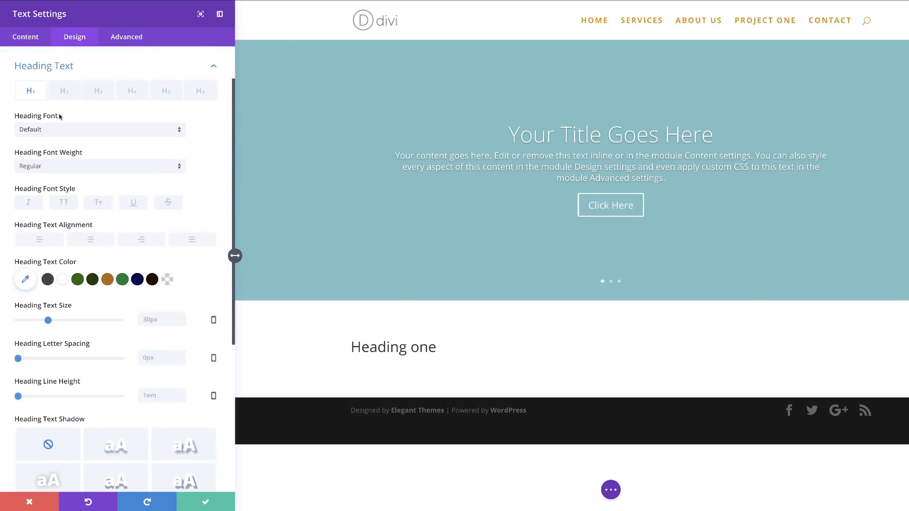
left_click(93, 240)
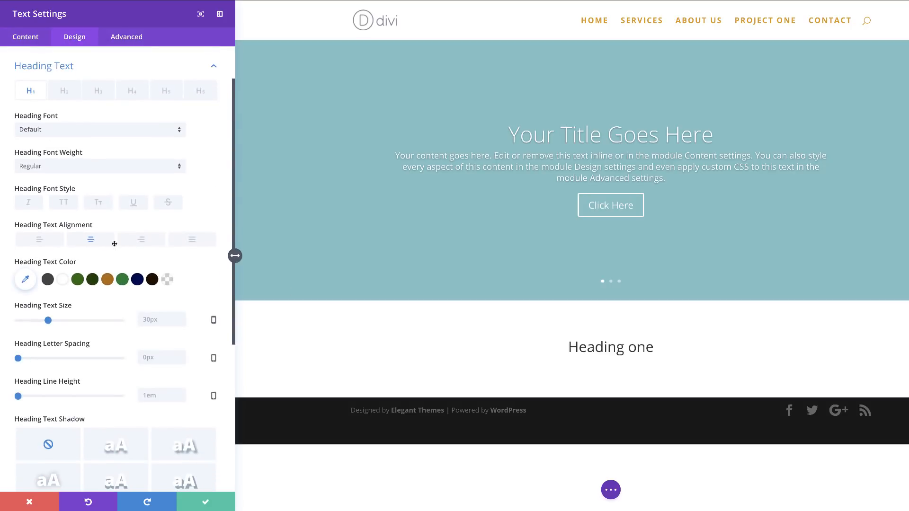
left_click(205, 501)
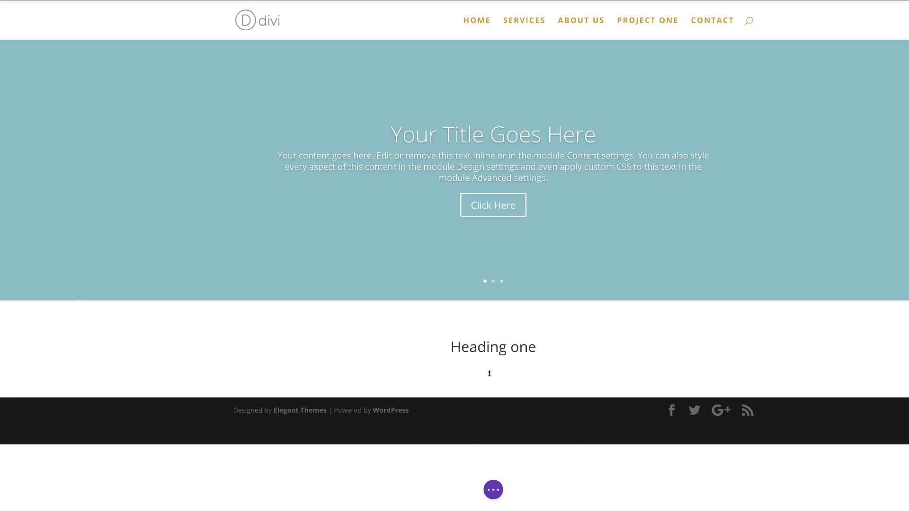
- Switch to the wireframe view and add a Divider module below the Text module in the same row
mouse_move(491, 361)
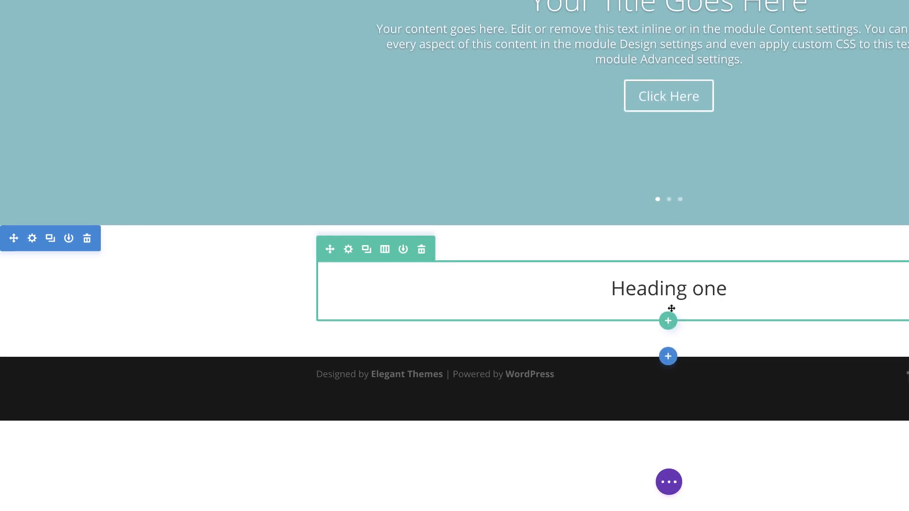
mouse_move(670, 312)
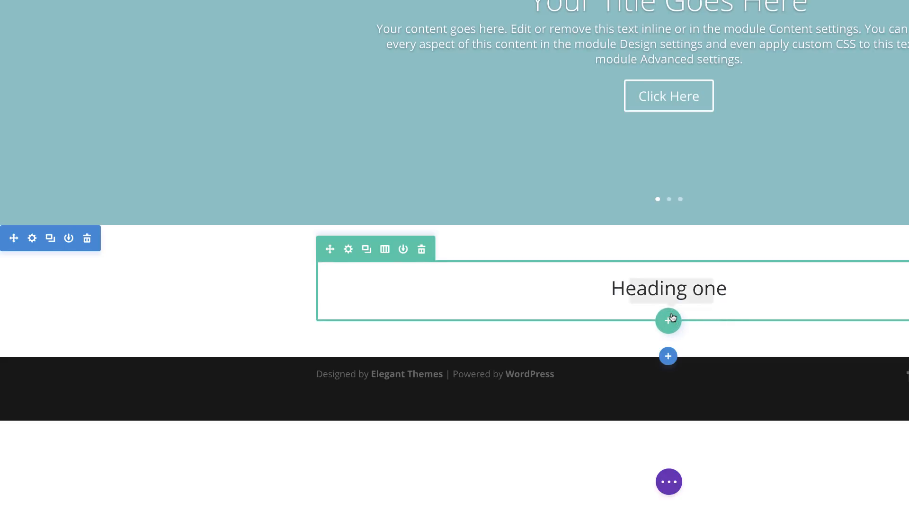
left_click(671, 486)
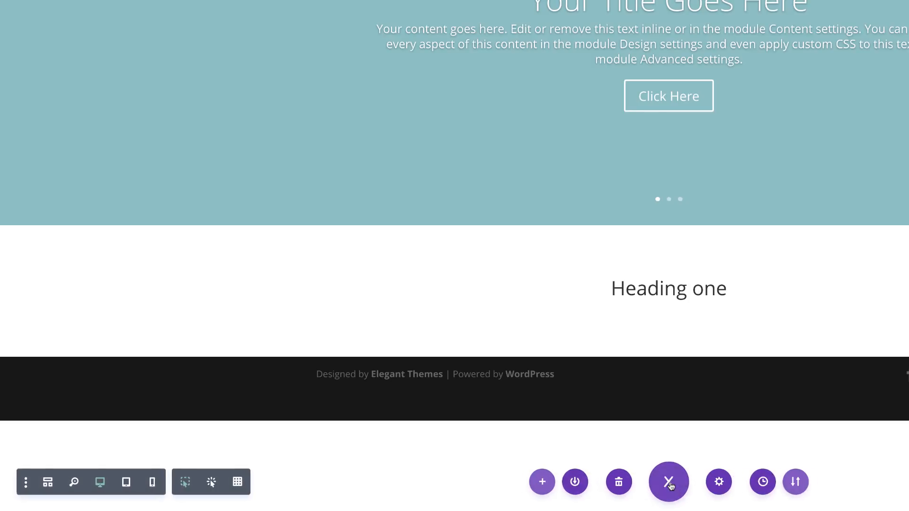
left_click(51, 482)
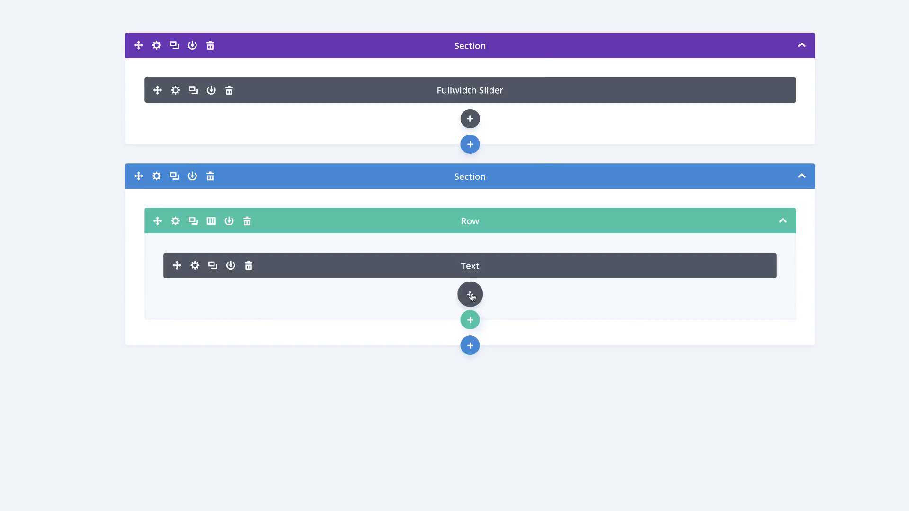
left_click(471, 294)
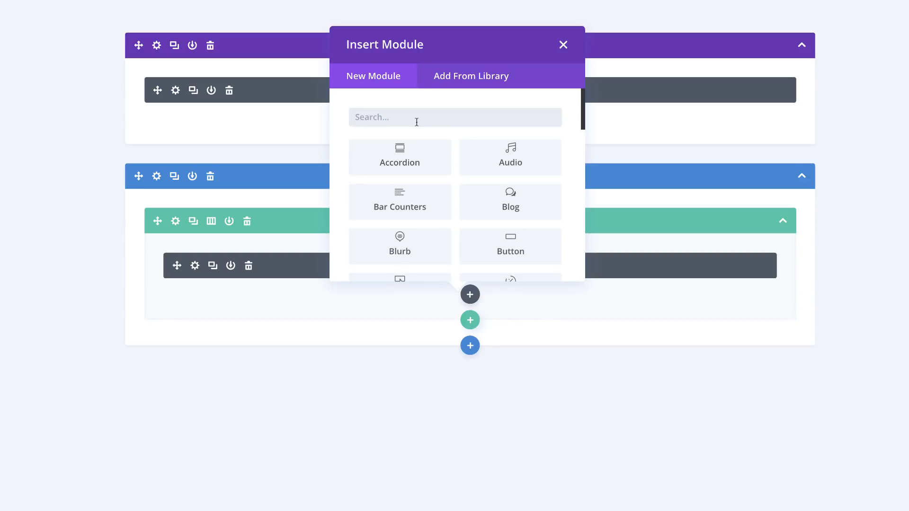
type("divi")
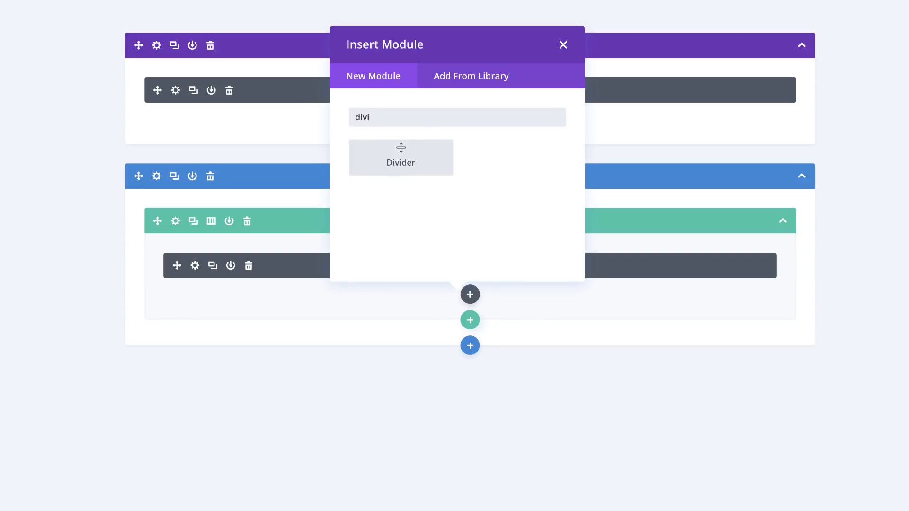
left_click(426, 160)
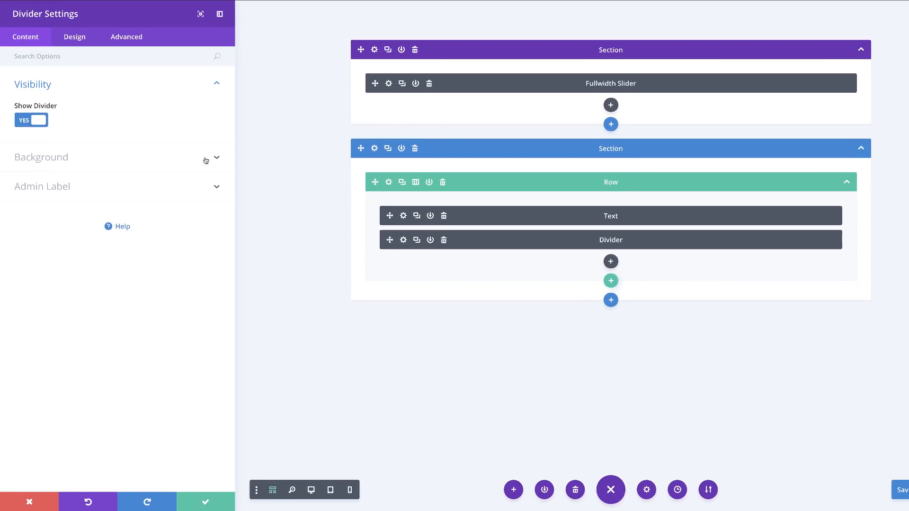
- Return to the desktop view and size the divider to 10% width, centered, with 19px height and 3px weight
left_click(311, 491)
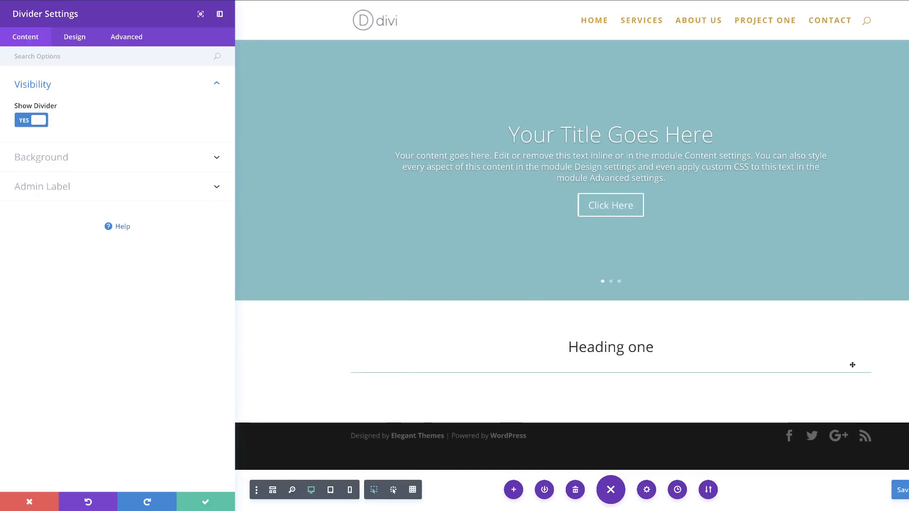
left_click(79, 41)
left_click(36, 149)
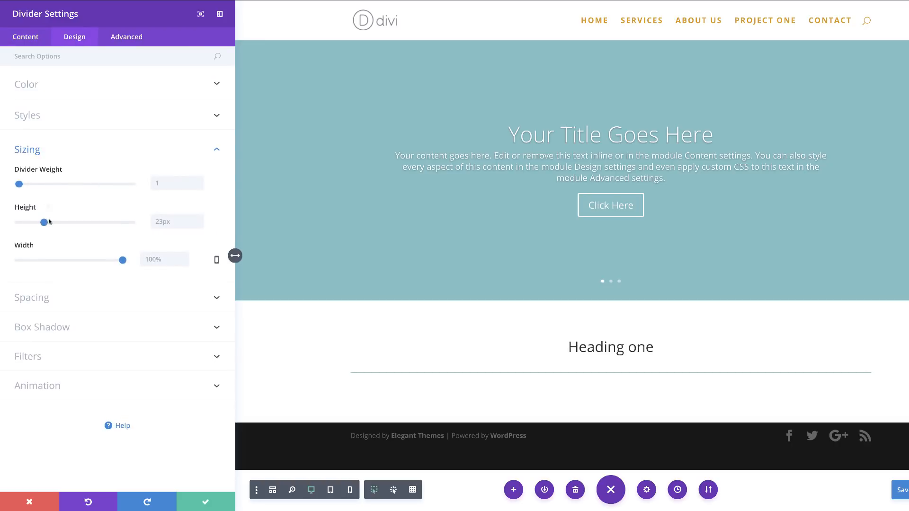
left_click_drag(122, 261, 30, 271)
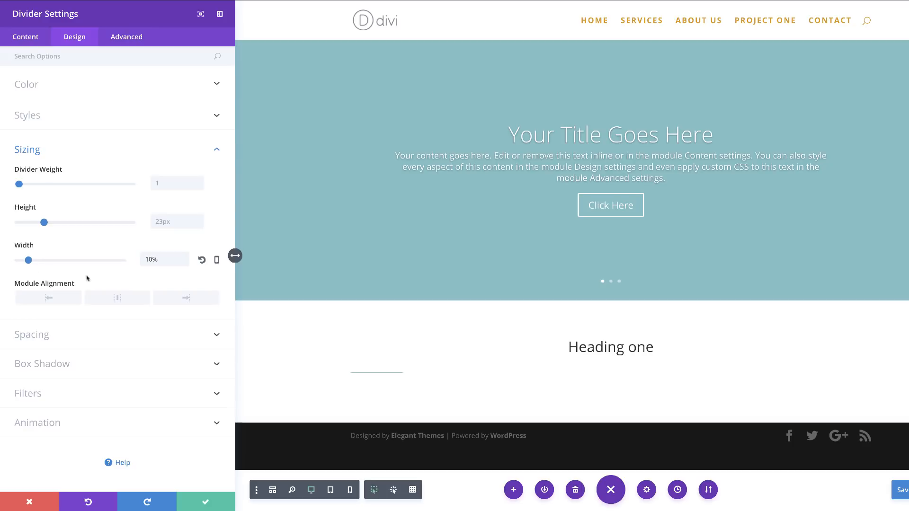
left_click(119, 302)
left_click_drag(44, 225, 41, 227)
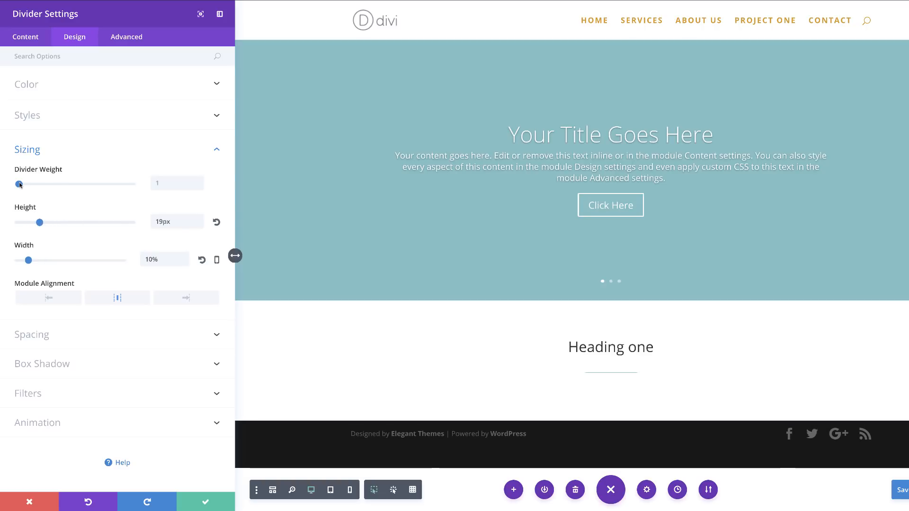
left_click_drag(20, 185, 22, 185)
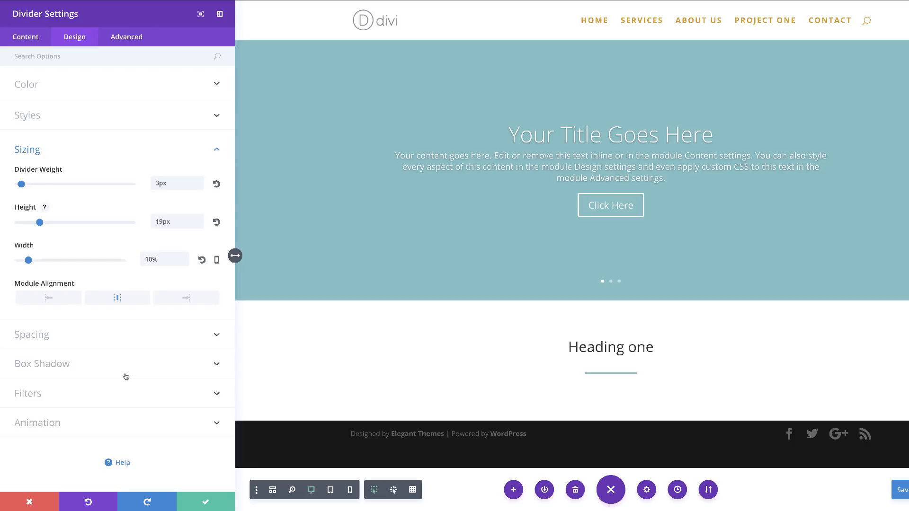
- Set the divider's top custom margin and top custom padding to 0 and save the module
left_click(45, 337)
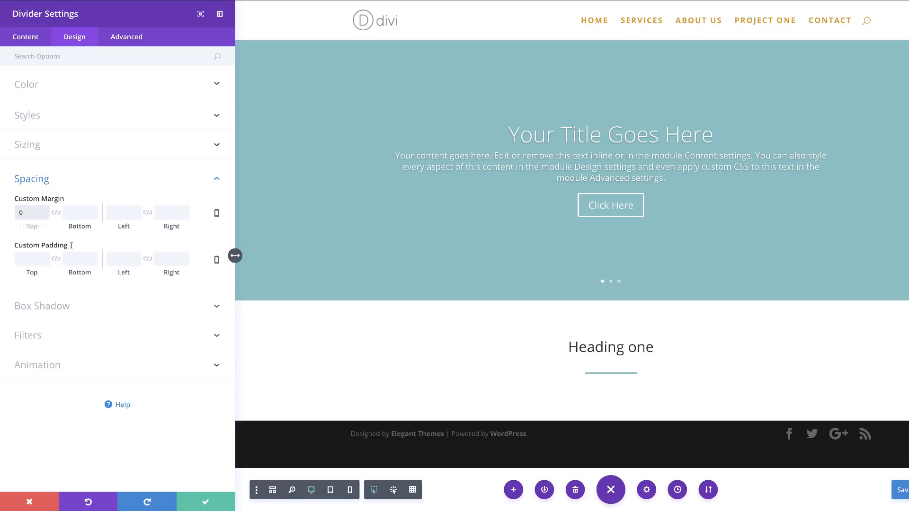
left_click(30, 259)
type("0")
left_click(79, 281)
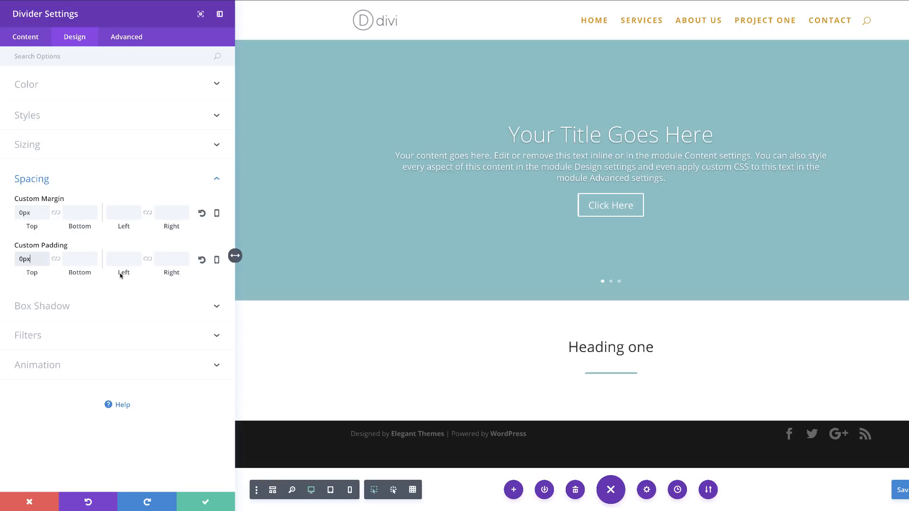
left_click(202, 501)
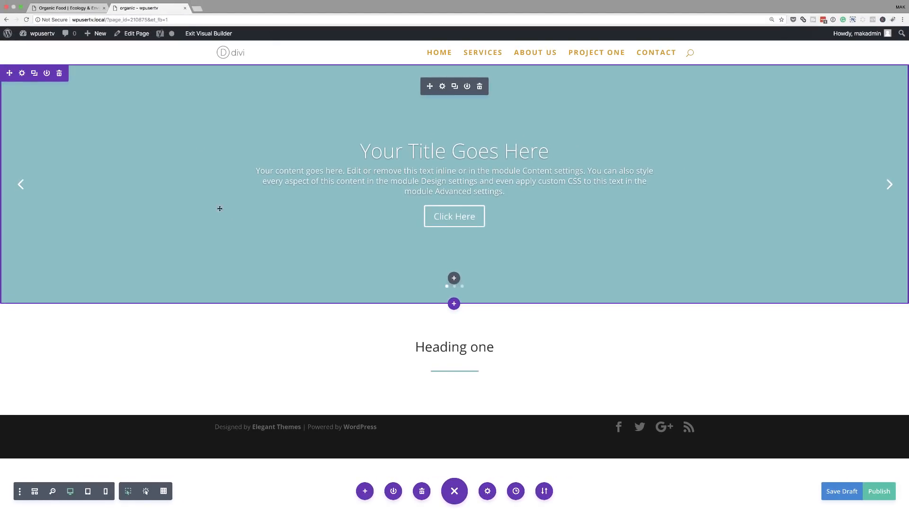
- Check the icon row in the Organic Food demo, and add a single-column row with a Gallery module below the divider's row
left_click(81, 11)
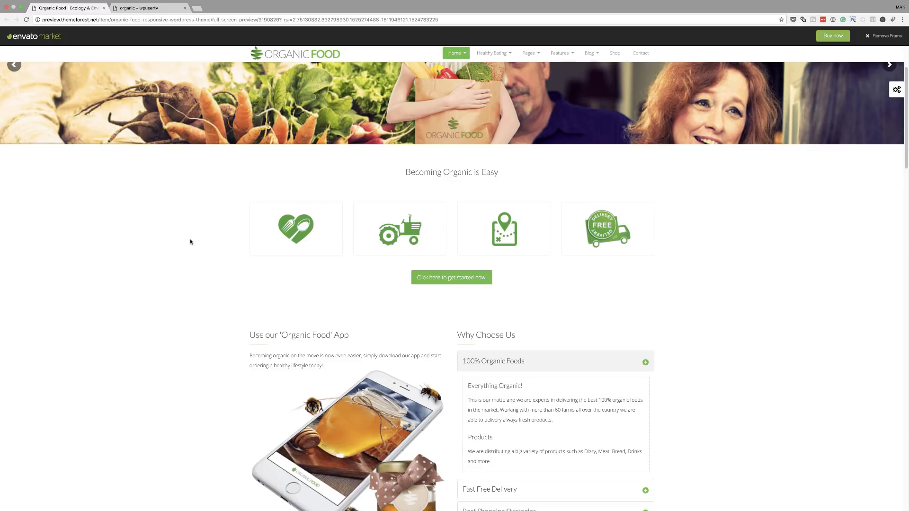
mouse_move(307, 229)
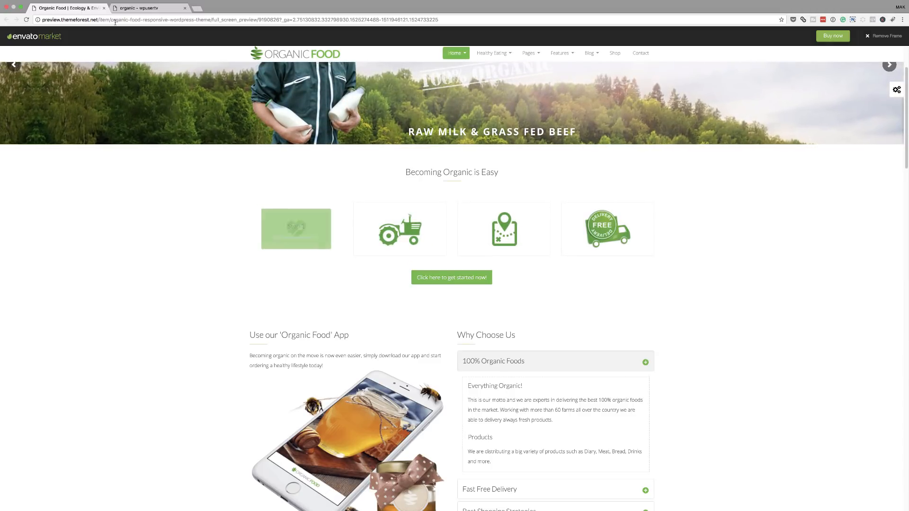
left_click(142, 8)
mouse_move(472, 381)
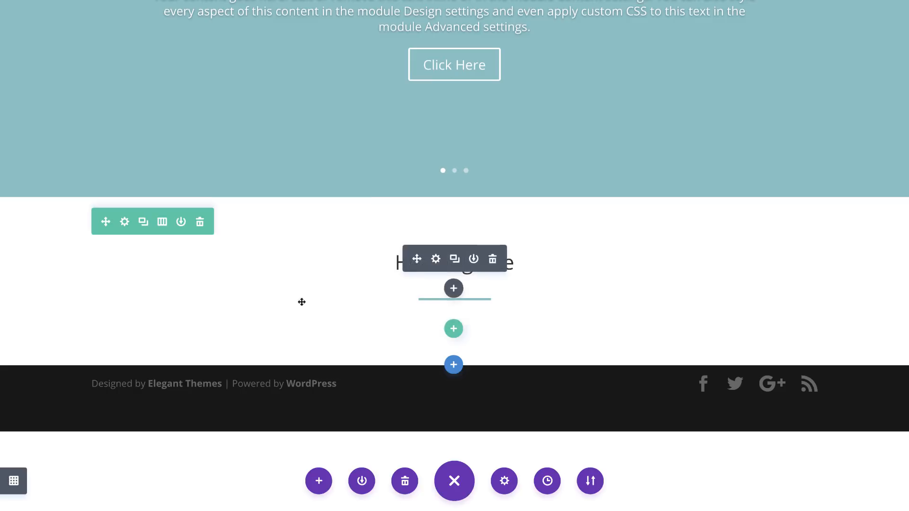
left_click(456, 331)
left_click(386, 177)
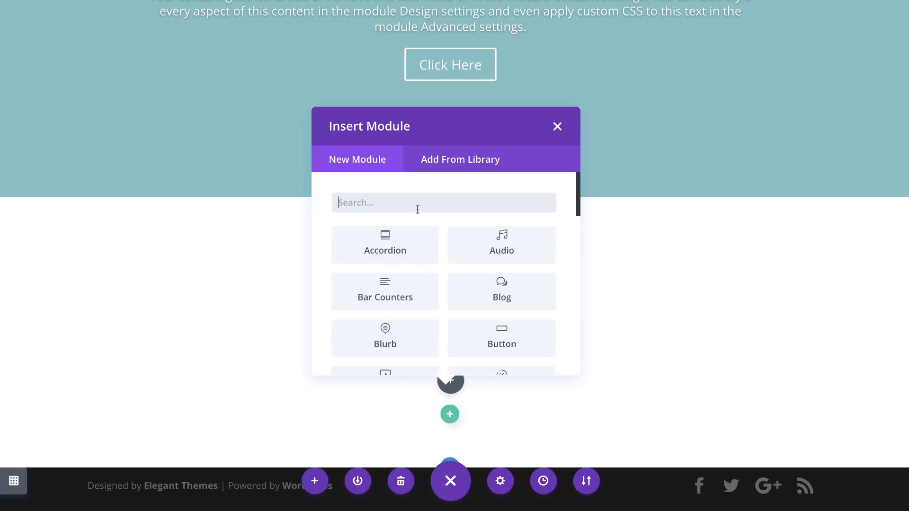
type("galler")
left_click(395, 246)
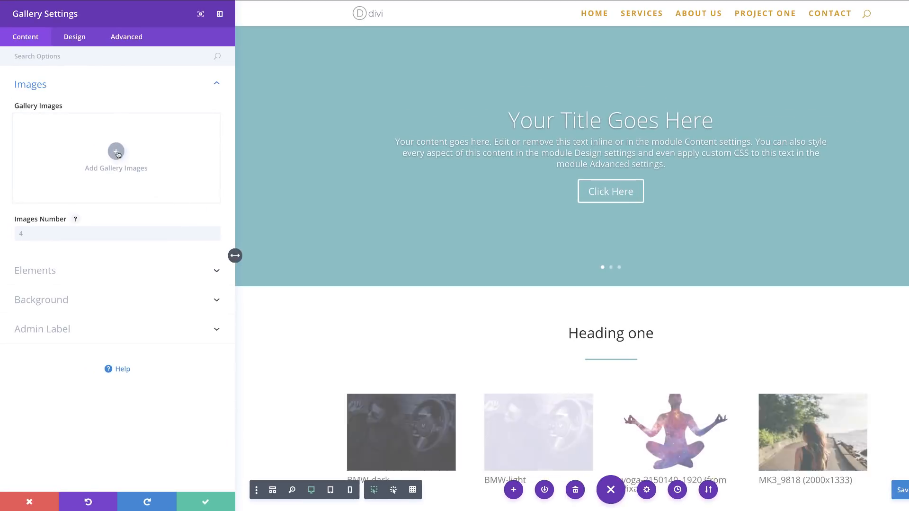
- Fill the gallery with the section-background, background-texture-2 and MB-purefront-03-1 images from the media library
scroll(346, 325, "down", 3)
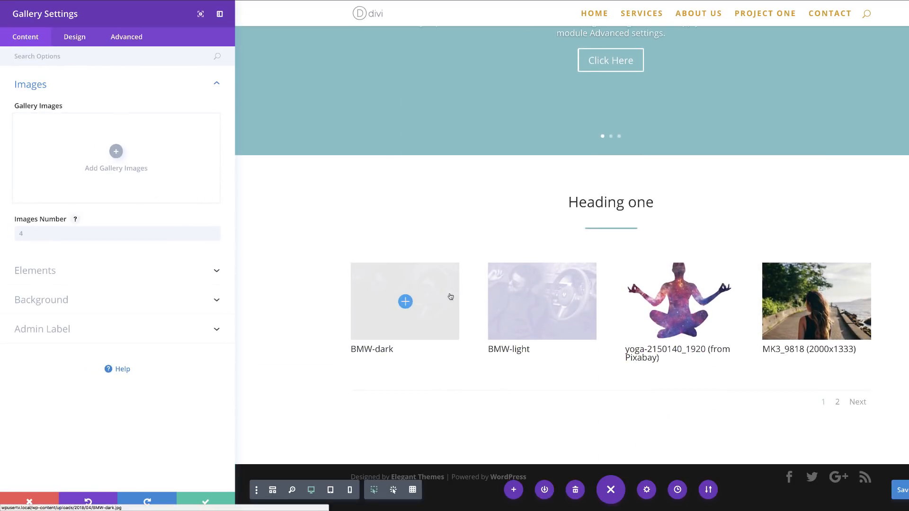
left_click(116, 151)
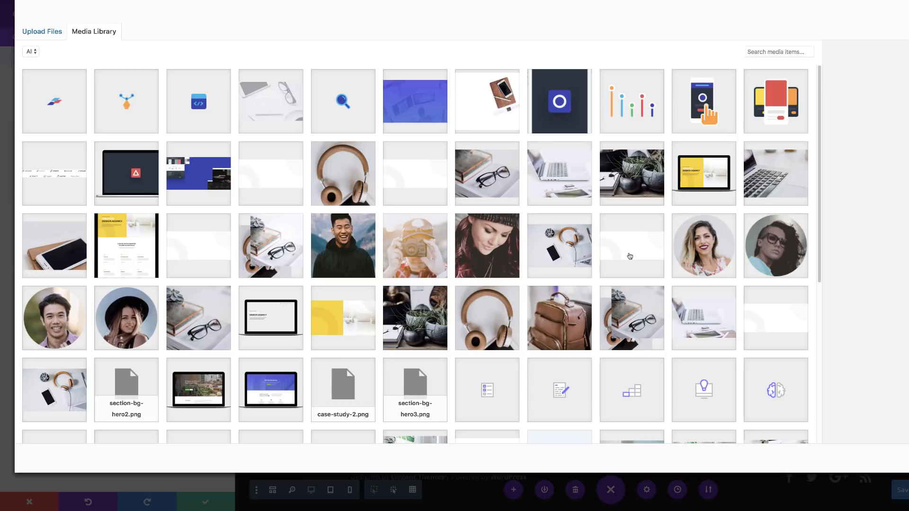
left_click(707, 164)
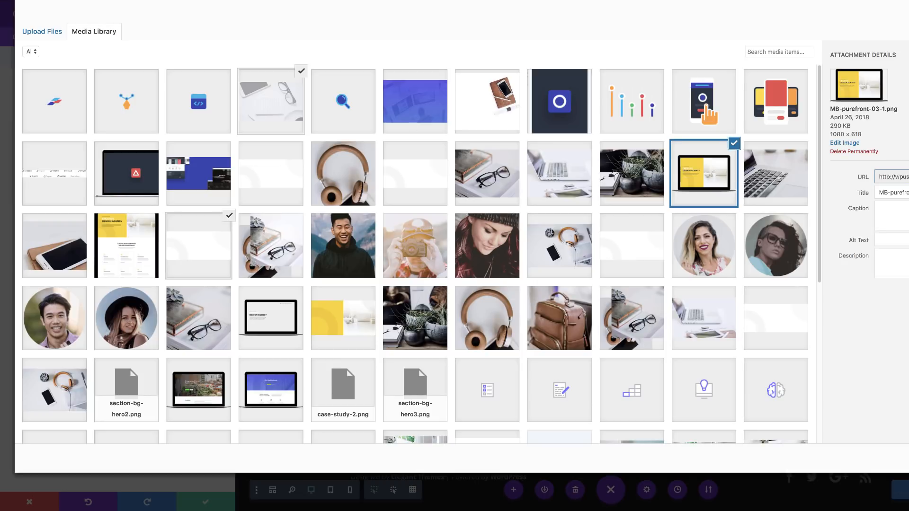
left_click(908, 458)
- Turn off the title and caption and the pagination for the gallery
scroll(745, 355, "down", 2)
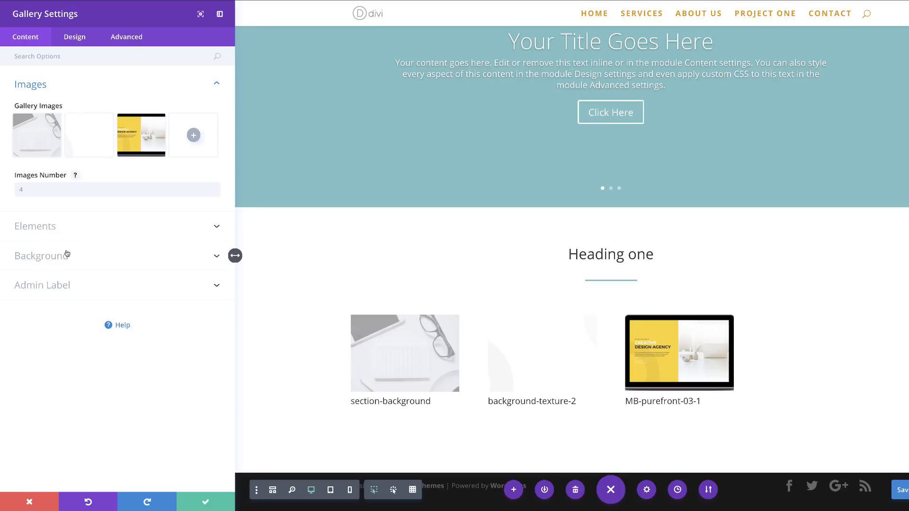
left_click(46, 231)
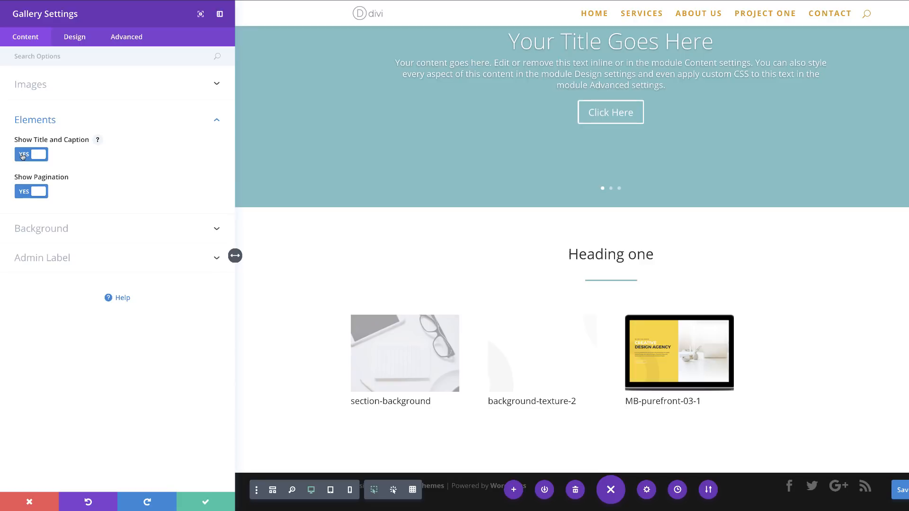
left_click(22, 157)
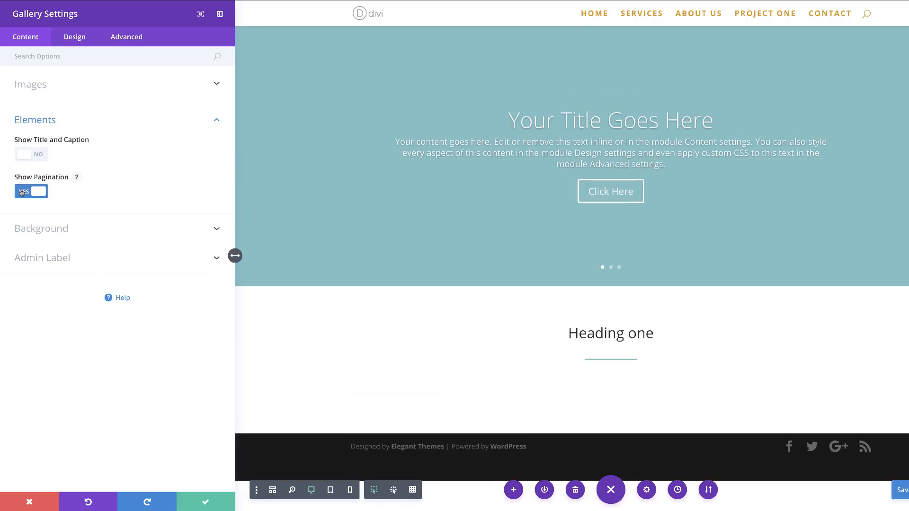
left_click(20, 193)
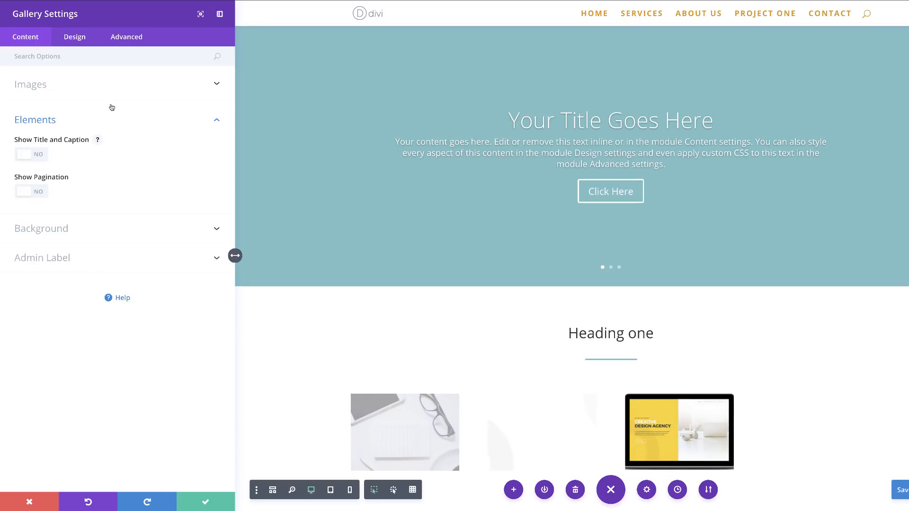
- Add the dark laptop image with the red triangle logo to the gallery as its fourth image
left_click(57, 89)
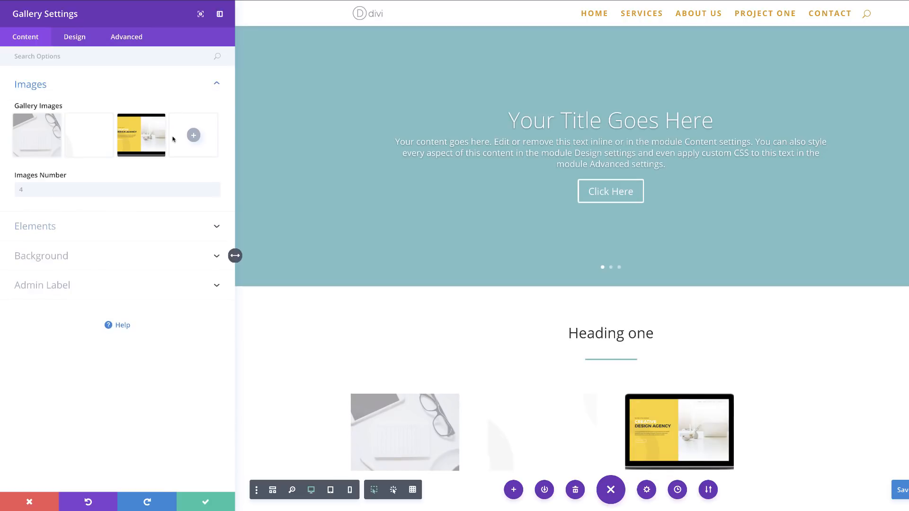
left_click(194, 136)
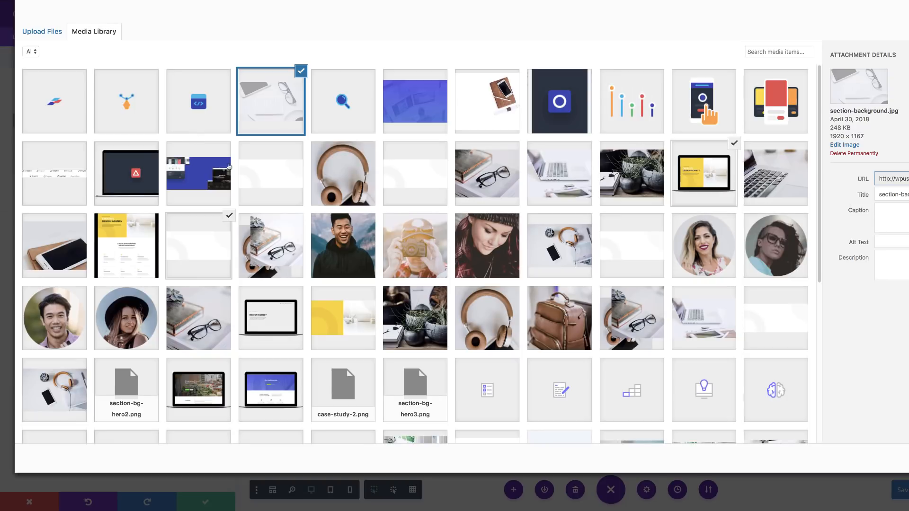
left_click(133, 181)
left_click(906, 458)
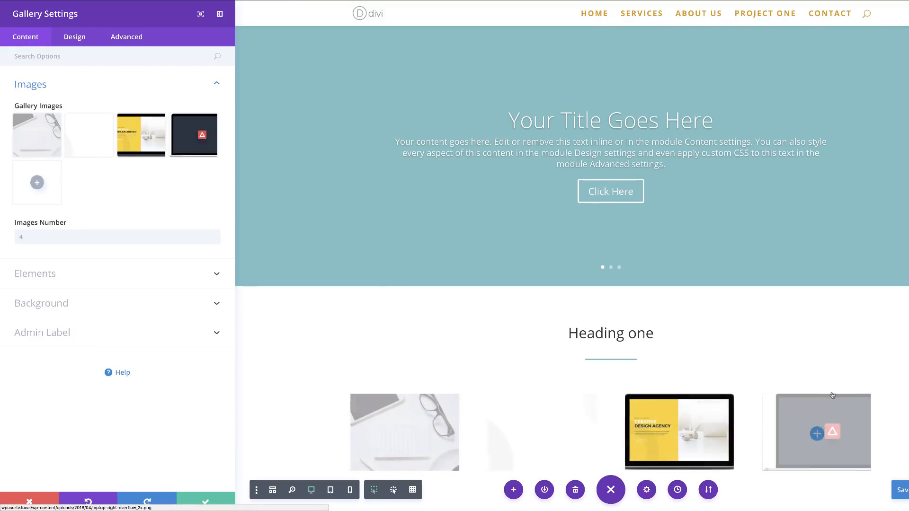
- Remove the pale background-texture-2 image from the gallery and add the brown leather backpack image instead
scroll(824, 432, "down", 2)
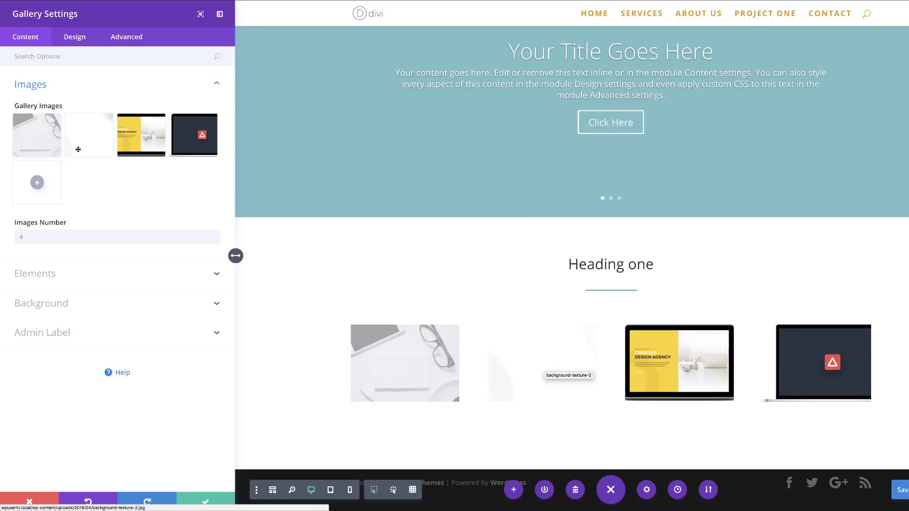
mouse_move(103, 129)
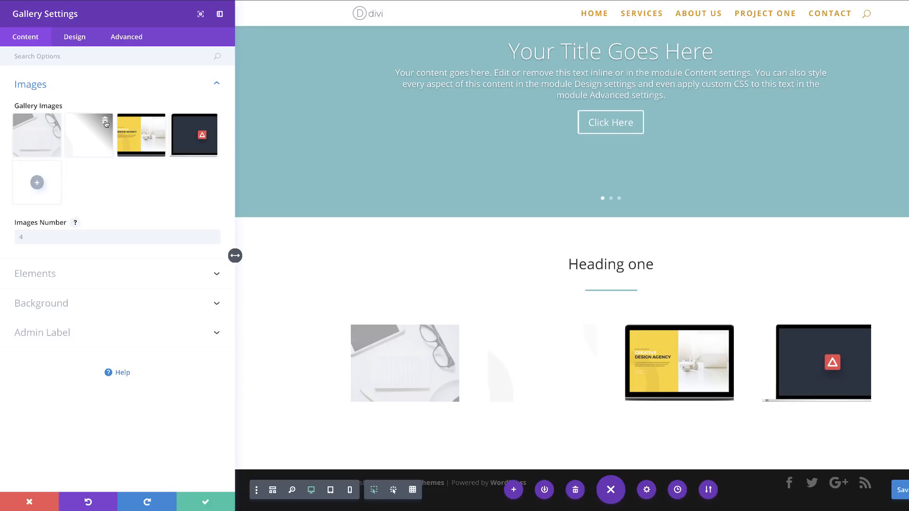
left_click(106, 122)
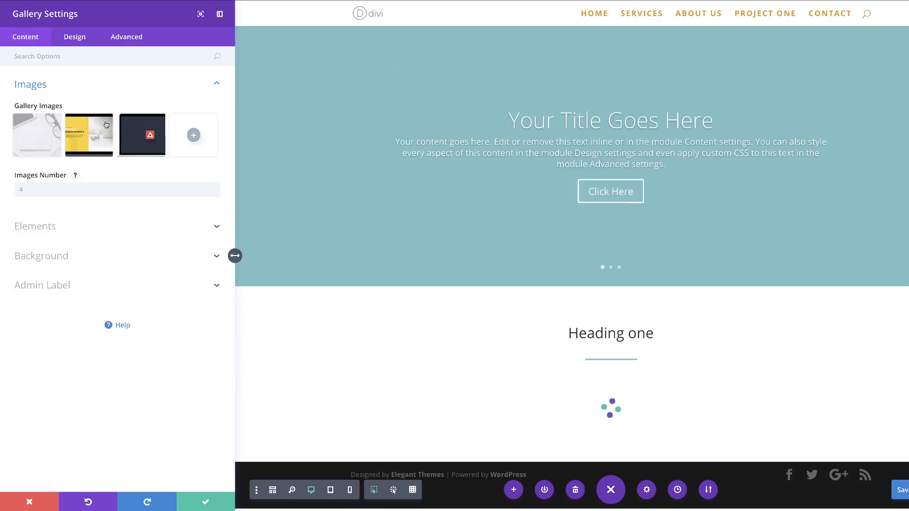
left_click(194, 136)
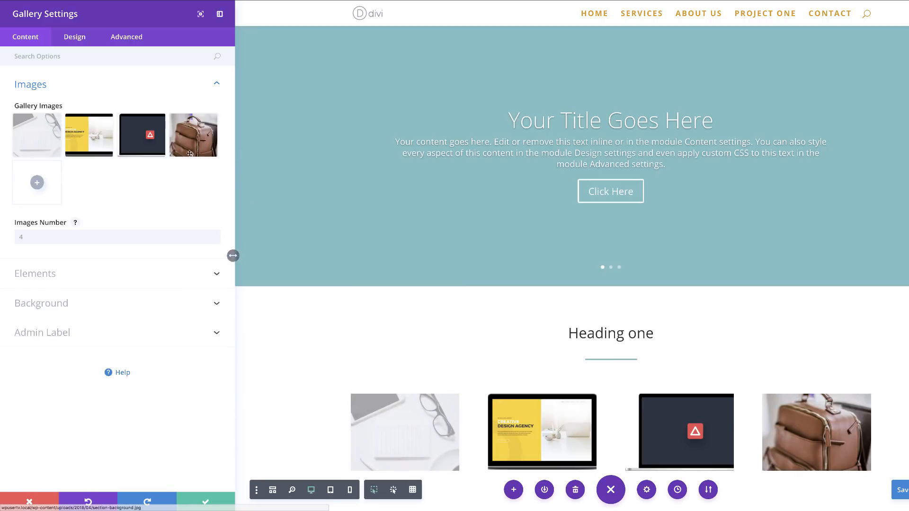
- Set the gallery's hover overlay color to bright green #60e800
left_click(81, 41)
left_click(44, 117)
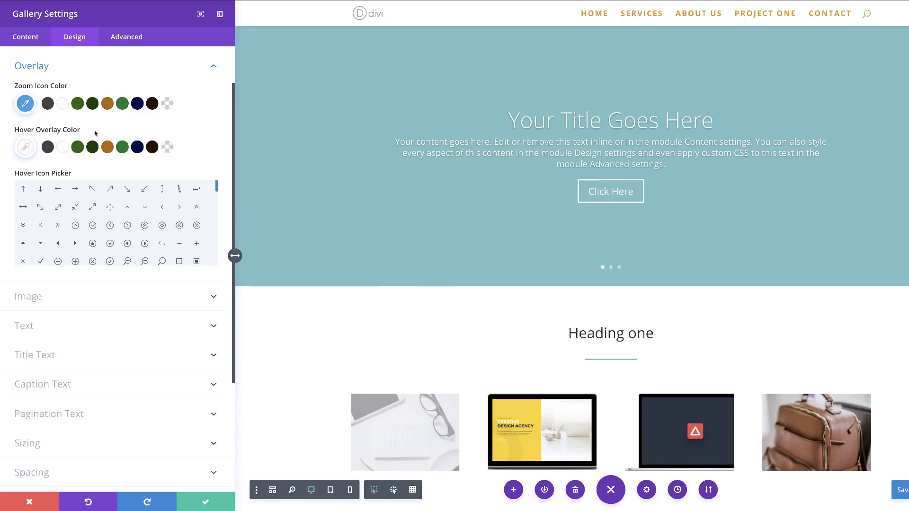
left_click(108, 149)
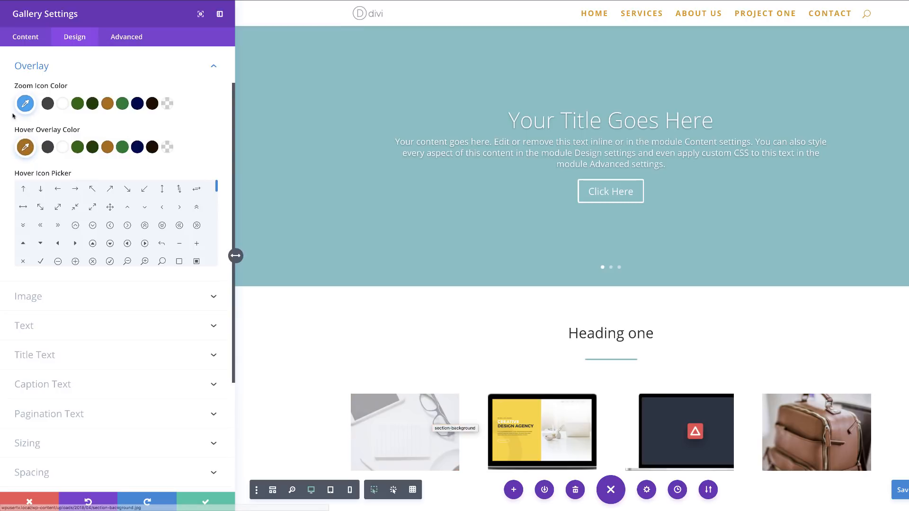
left_click(25, 147)
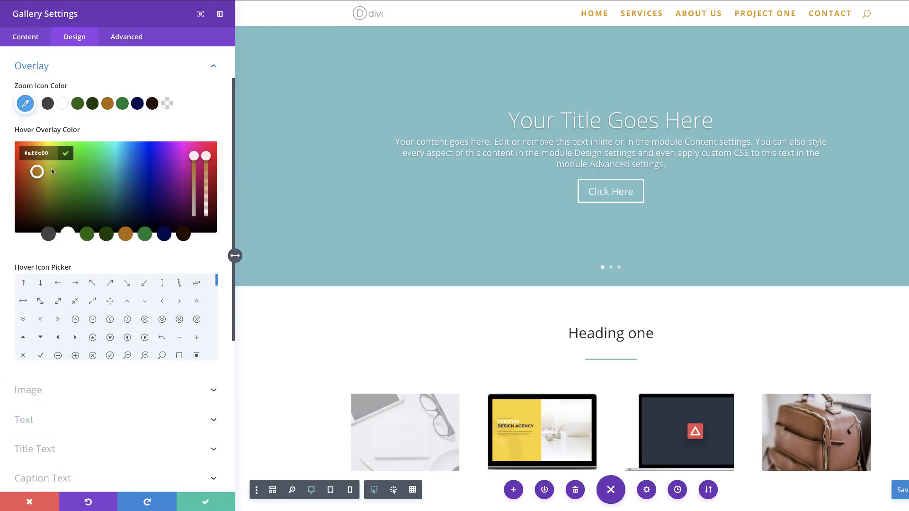
left_click_drag(51, 168, 72, 151)
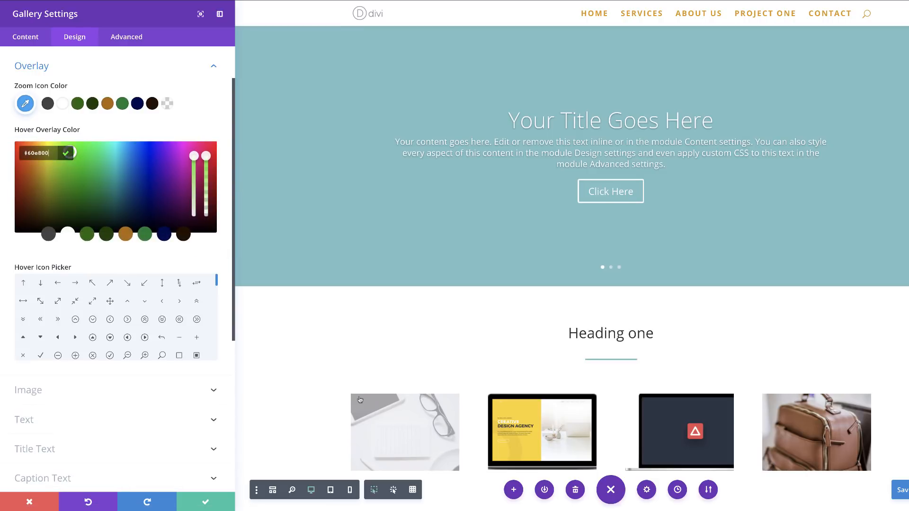
left_click(207, 504)
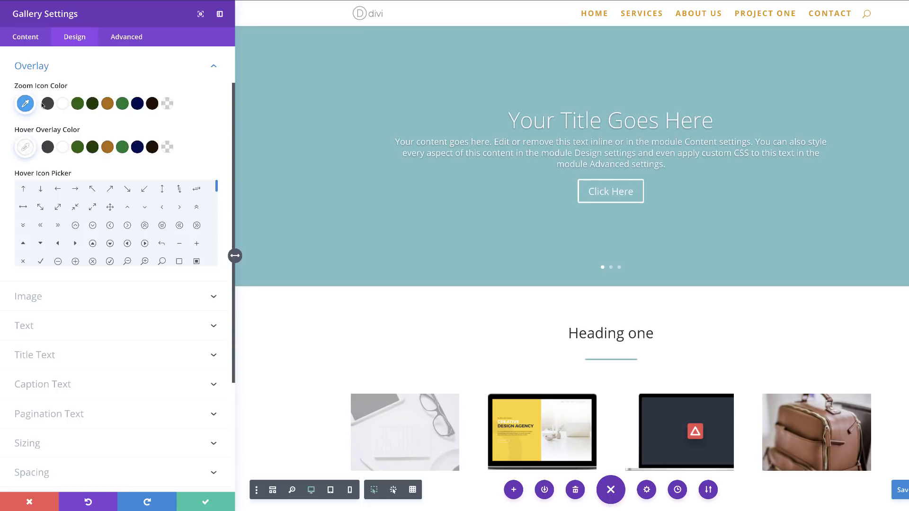
- Make the gallery's zoom icon white, choose the right-pointing arrow as its hover icon, and save the module settings
left_click(63, 105)
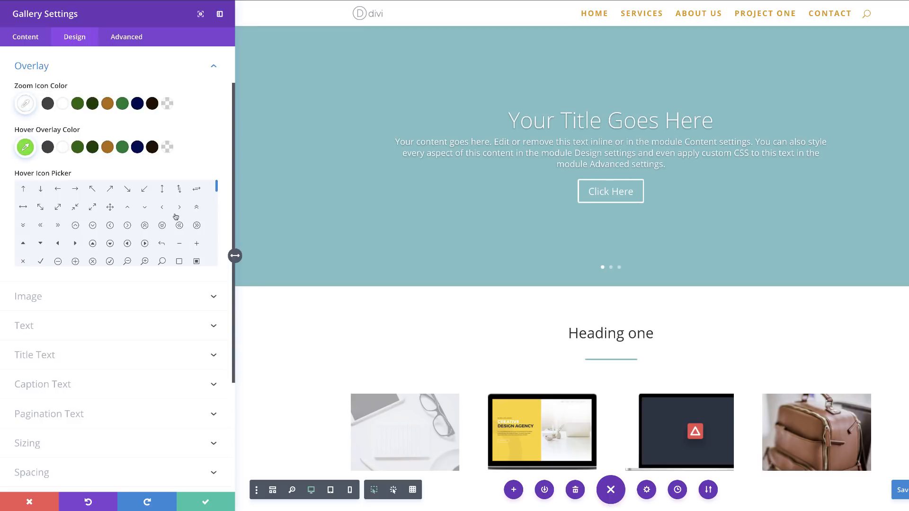
scroll(176, 216, "down", 1)
scroll(176, 216, "down", 4)
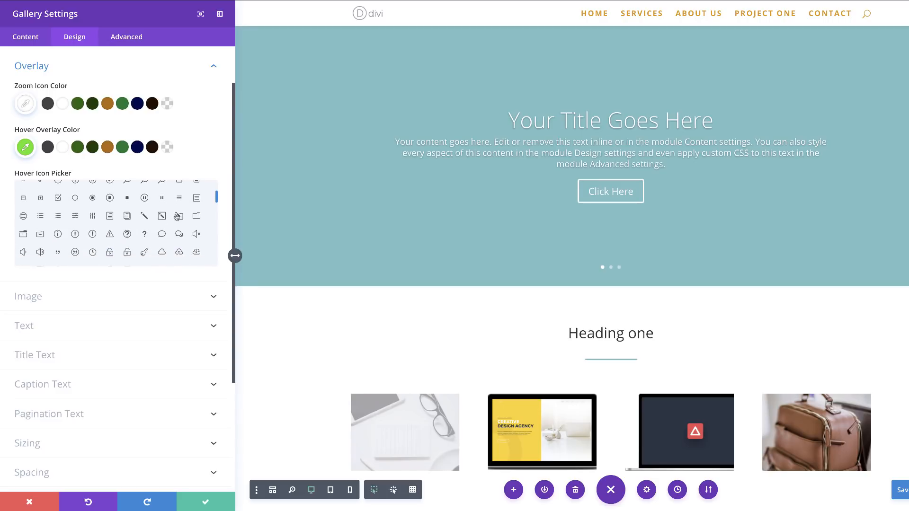
scroll(177, 216, "up", 5)
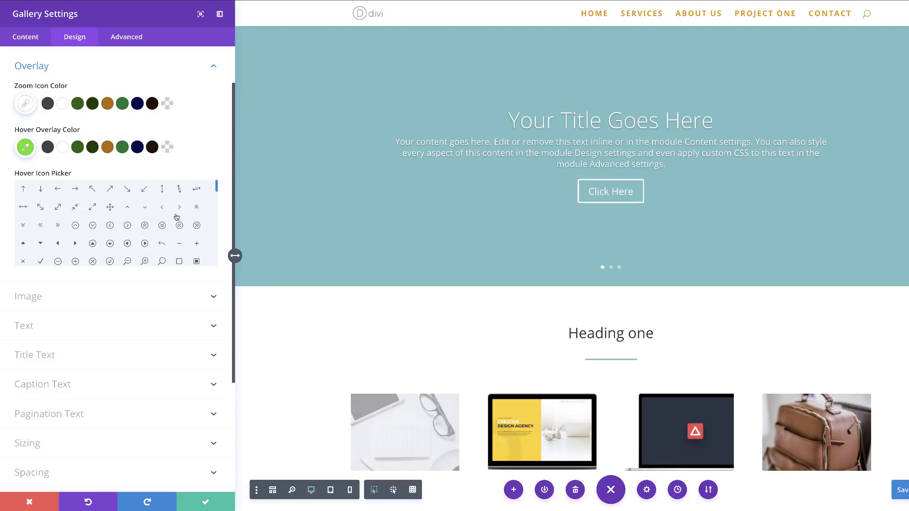
left_click(75, 190)
left_click(208, 507)
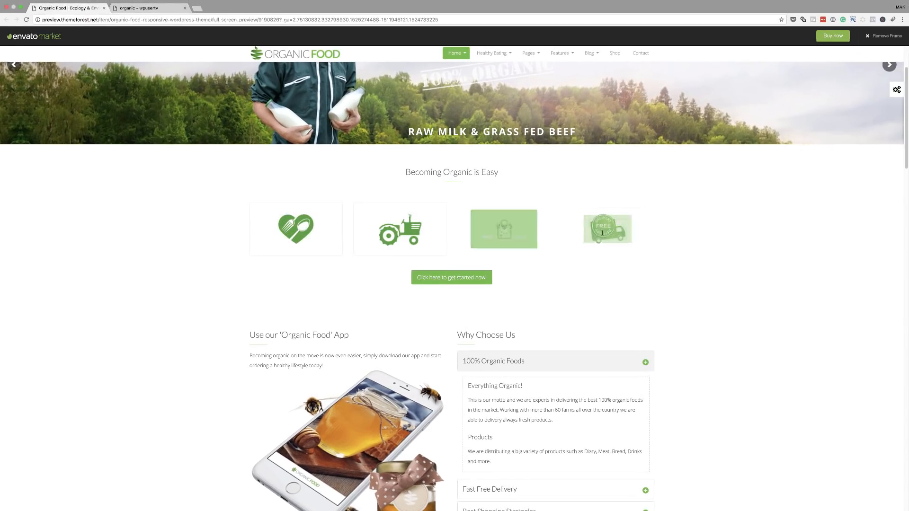
- Return to the Visual Builder page and give the gallery images 4px rounded corners and a 1px border
left_click(142, 16)
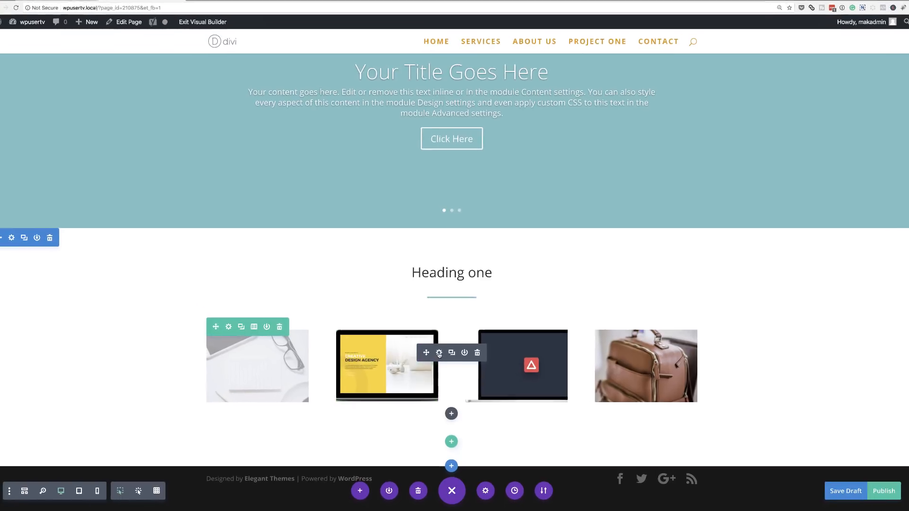
left_click(438, 353)
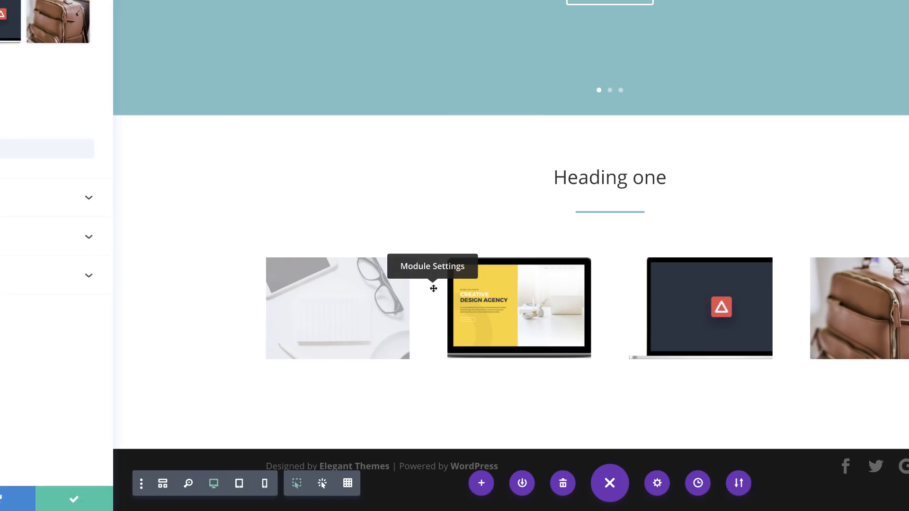
left_click(81, 41)
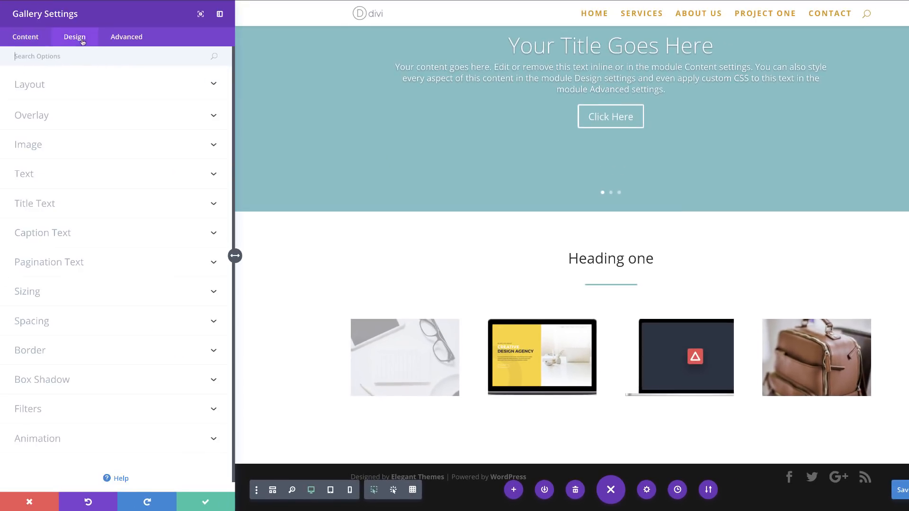
left_click(53, 356)
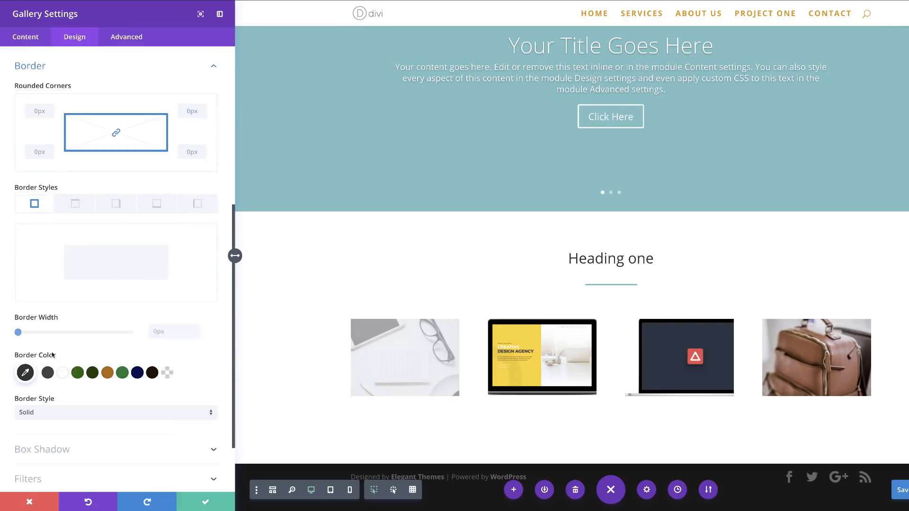
left_click(116, 132)
left_click_drag(39, 125, 42, 124)
left_click_drag(21, 335, 20, 333)
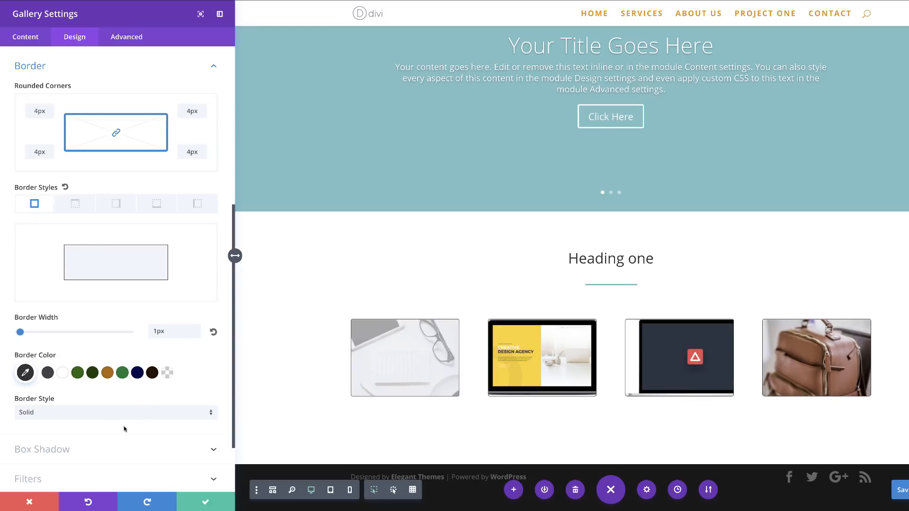
- Set the gallery border color to rgba(51,51,51,0.15) and save the module settings
left_click(25, 373)
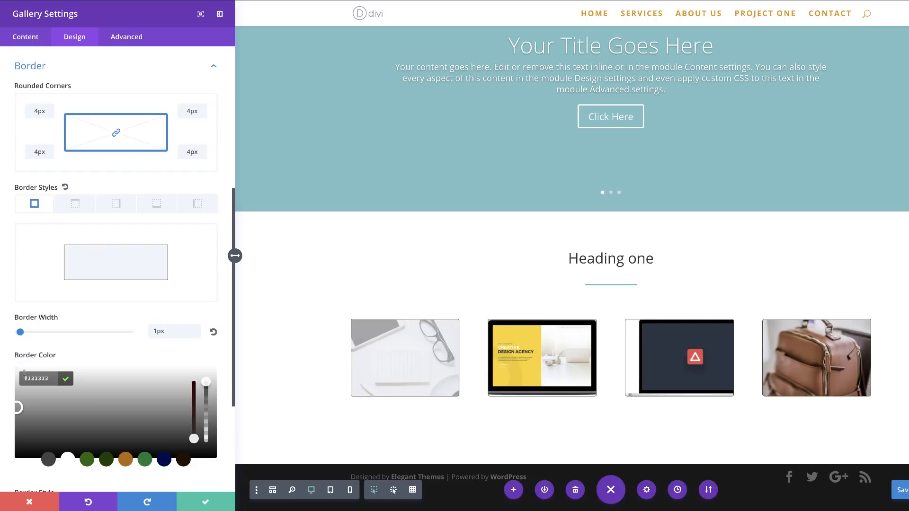
left_click_drag(208, 382, 212, 440)
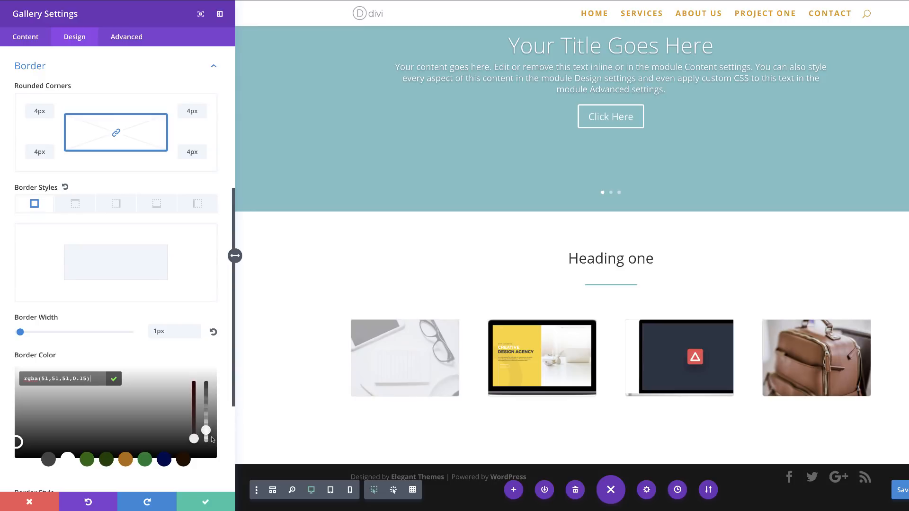
left_click(207, 504)
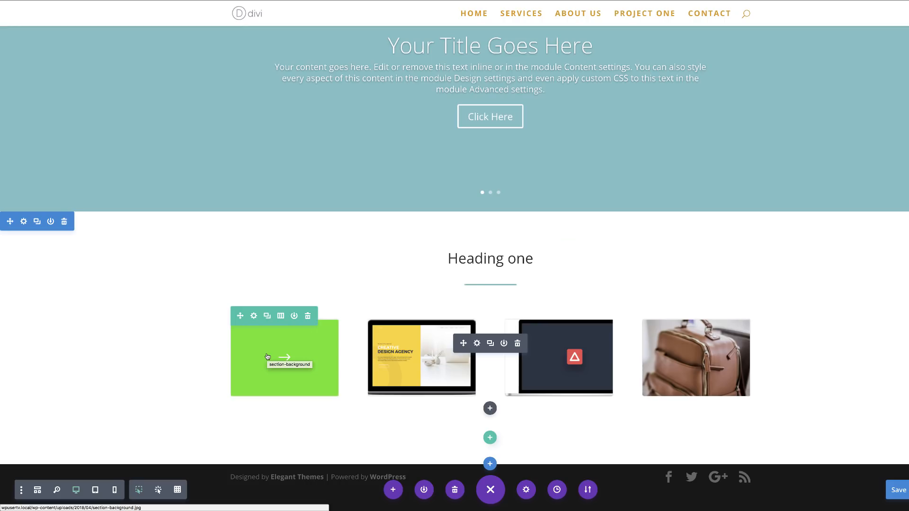
- Add a single-column row below the gallery and insert a Button module in it
left_click_drag(359, 408, 358, 408)
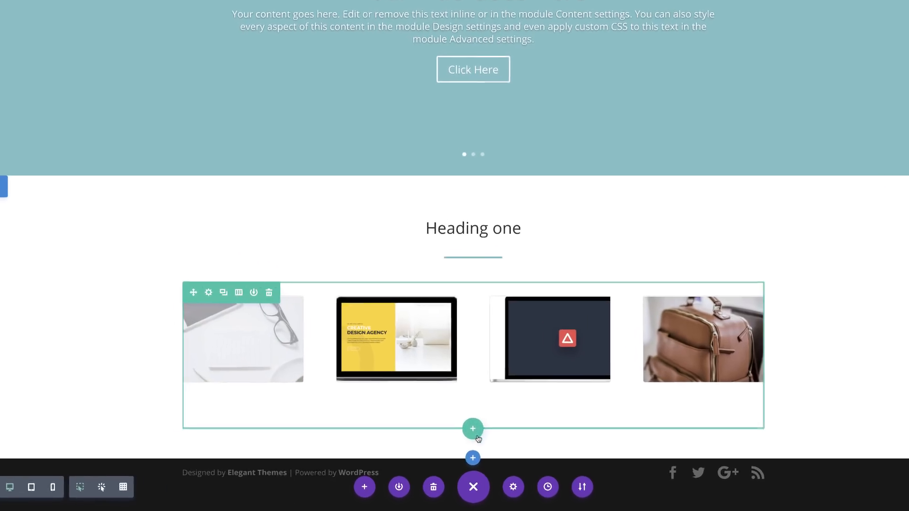
left_click(474, 430)
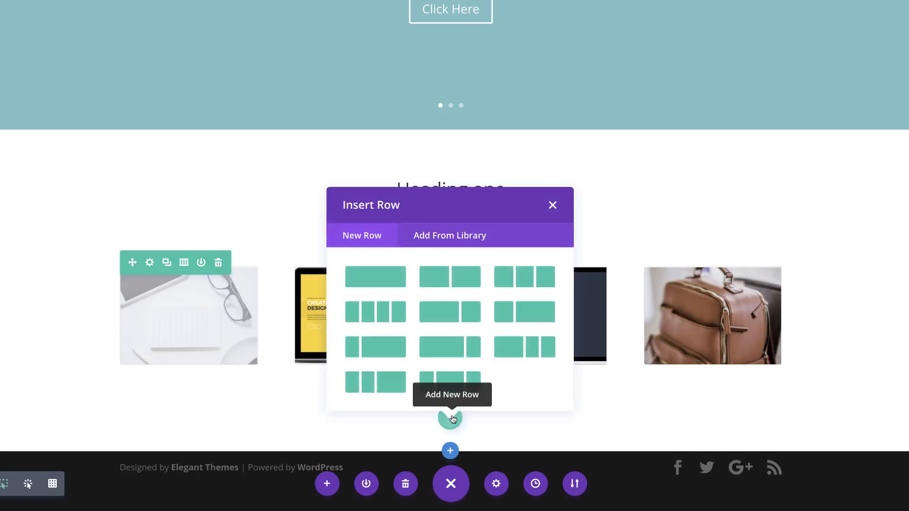
left_click(387, 277)
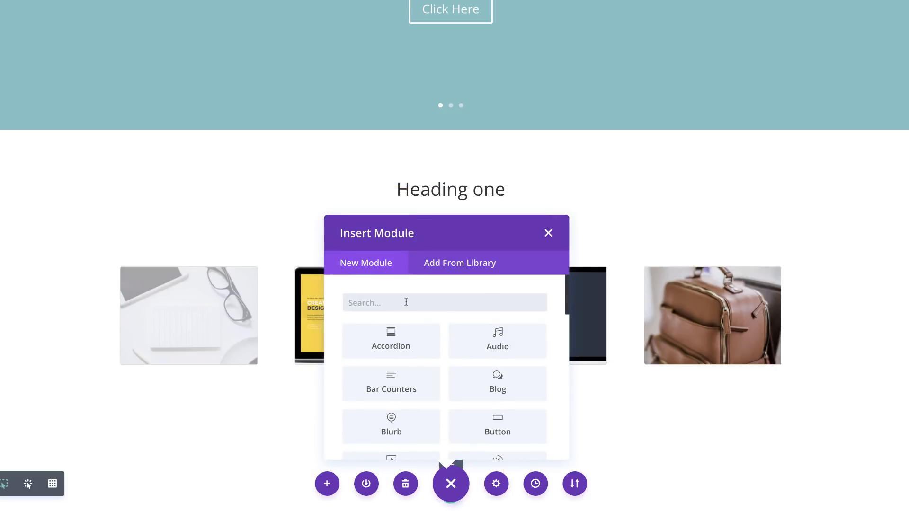
type("butt")
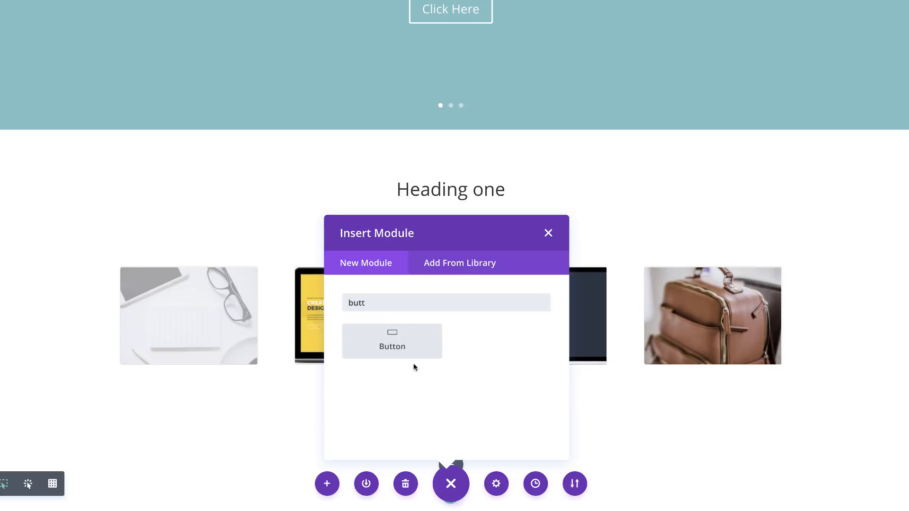
left_click(410, 353)
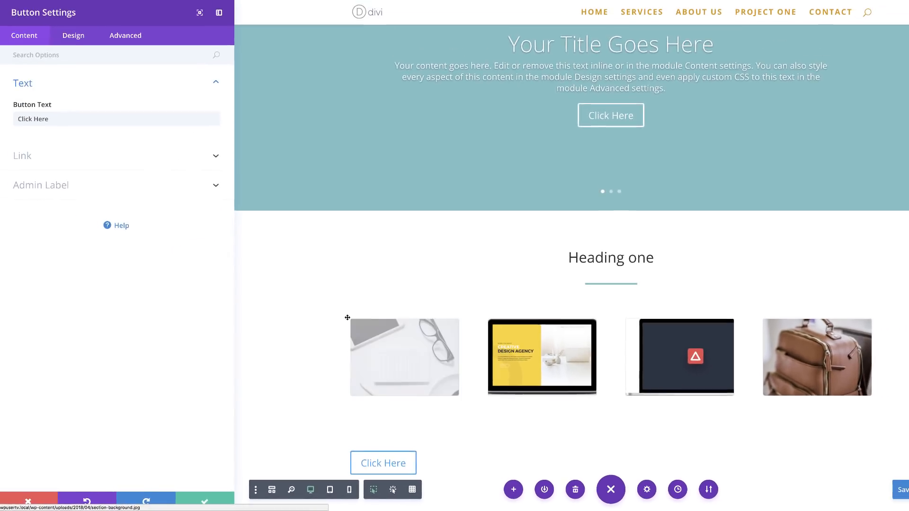
- Set the new button's URL to the placeholder #
scroll(418, 449, "down", 1)
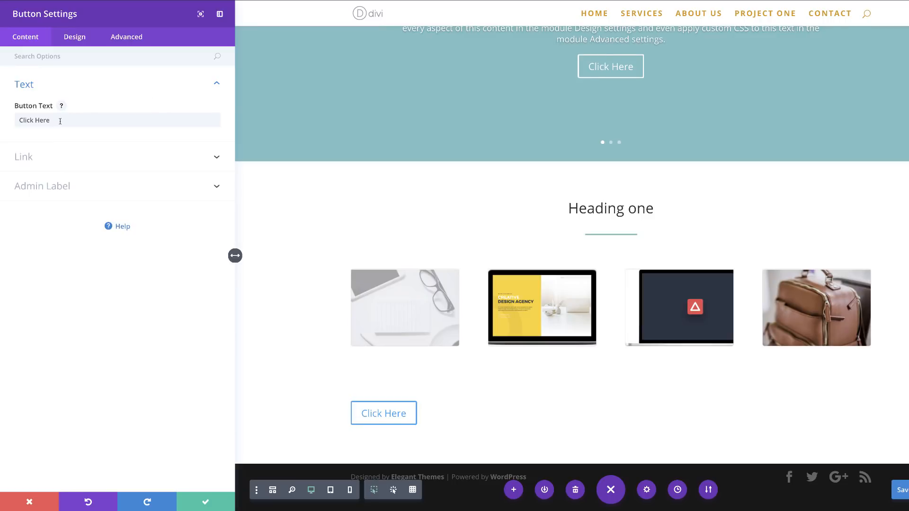
left_click(43, 159)
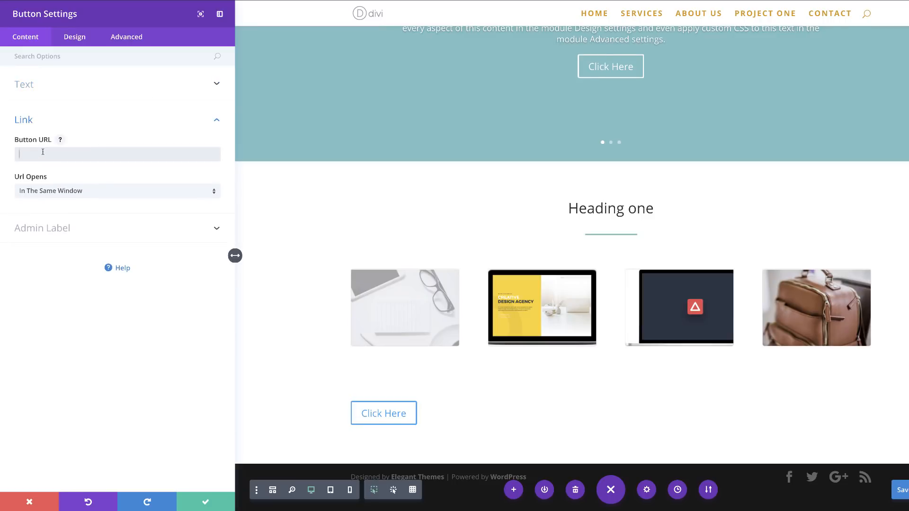
type("£")
key("BackSpace")
type("#")
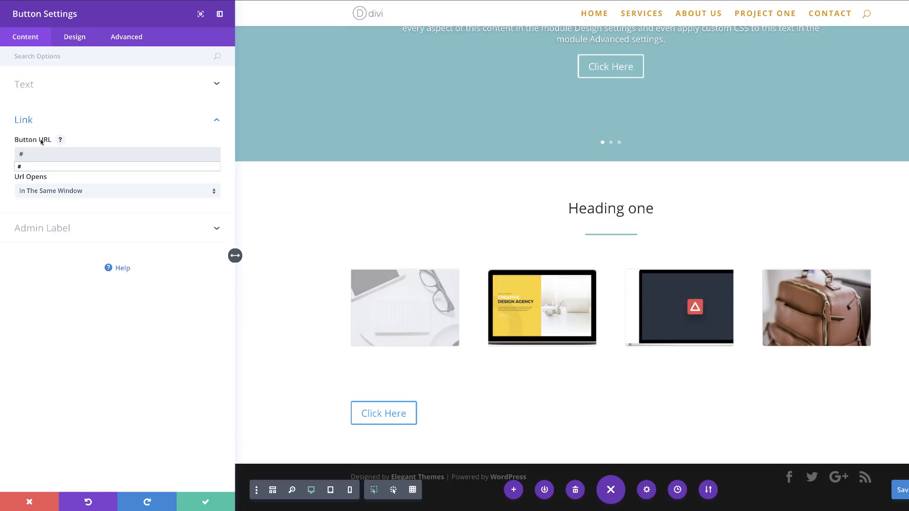
- Center-align the button below the gallery
left_click(80, 41)
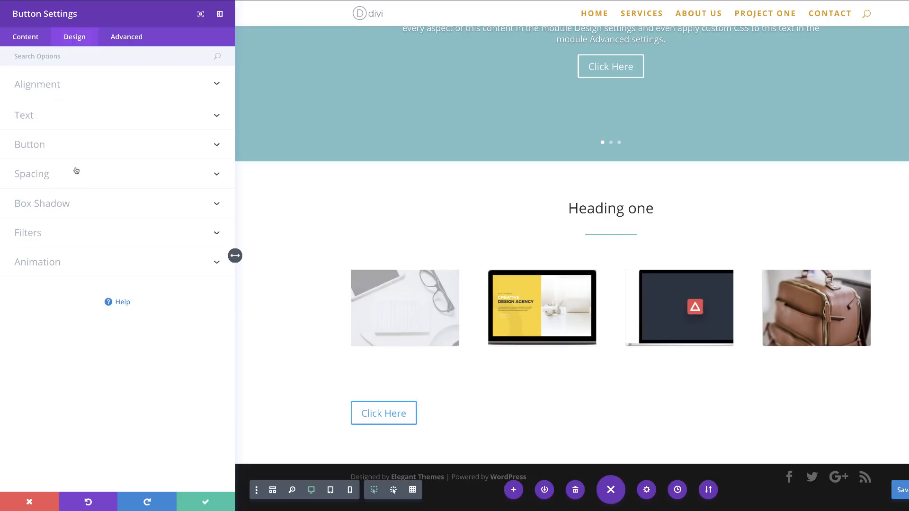
left_click(55, 86)
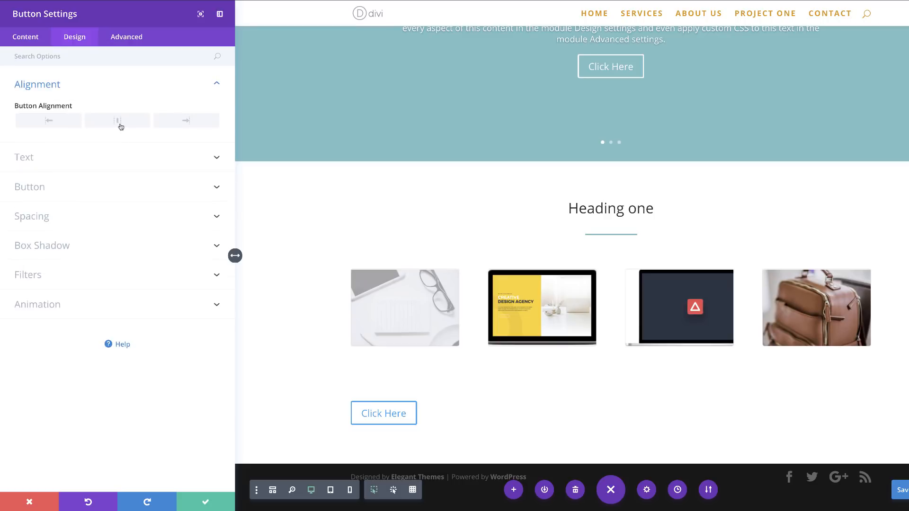
left_click(123, 125)
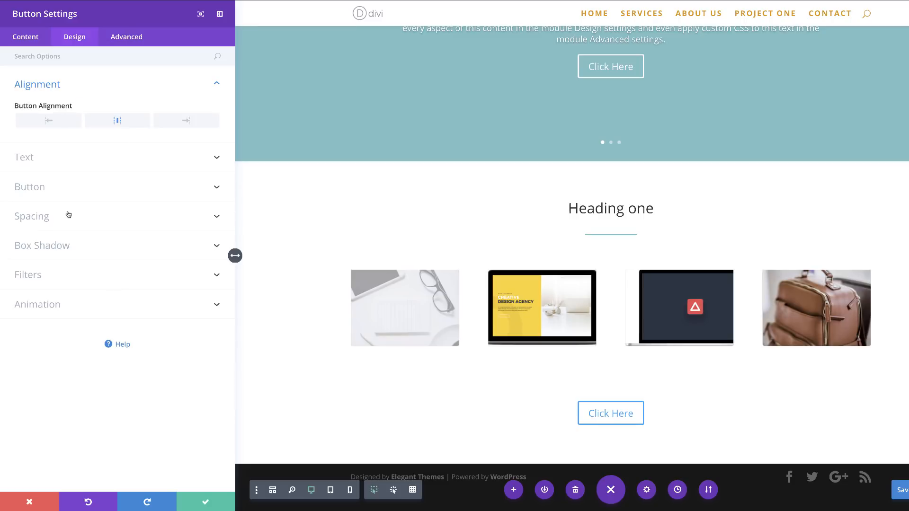
- Enable custom styles for the button and set its text color to white
left_click(53, 192)
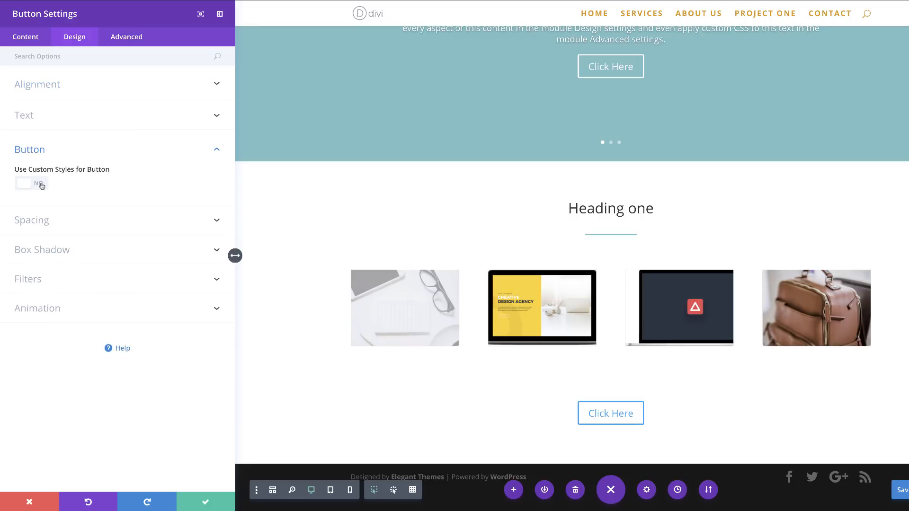
left_click(42, 186)
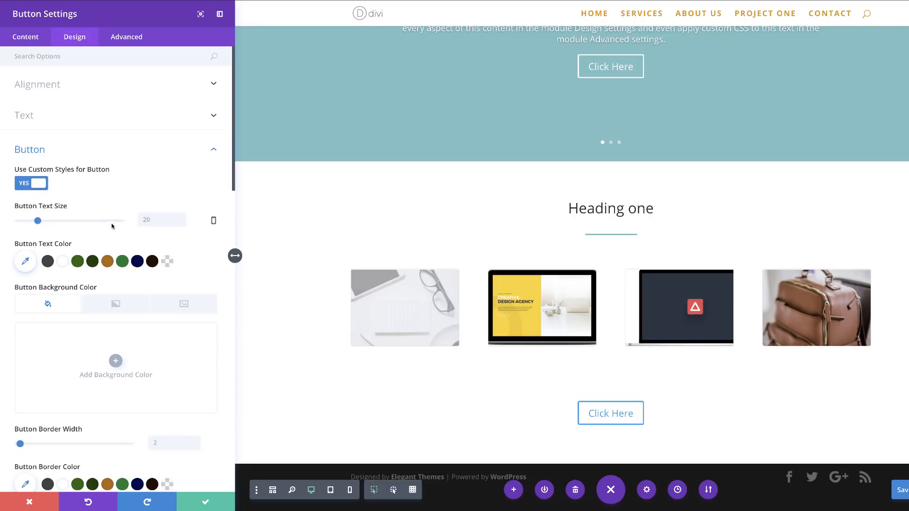
scroll(169, 289, "down", 2)
scroll(169, 291, "down", 1)
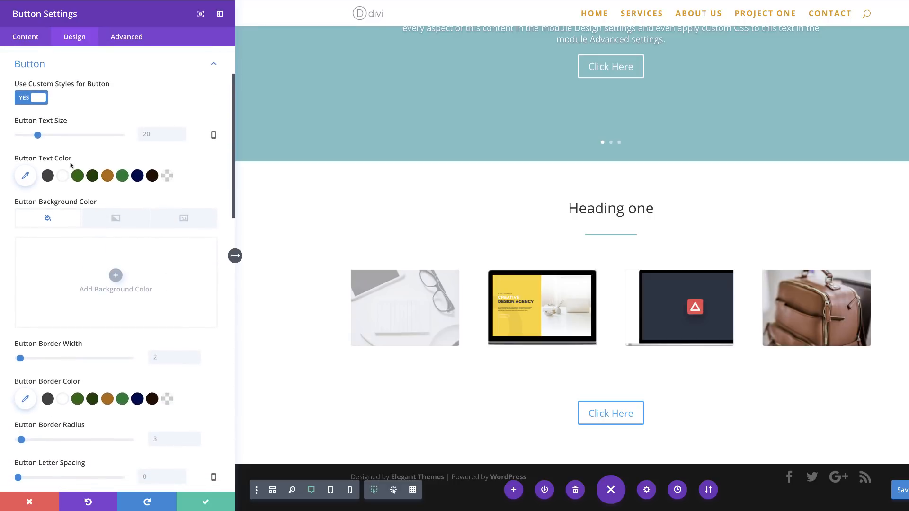
left_click(63, 176)
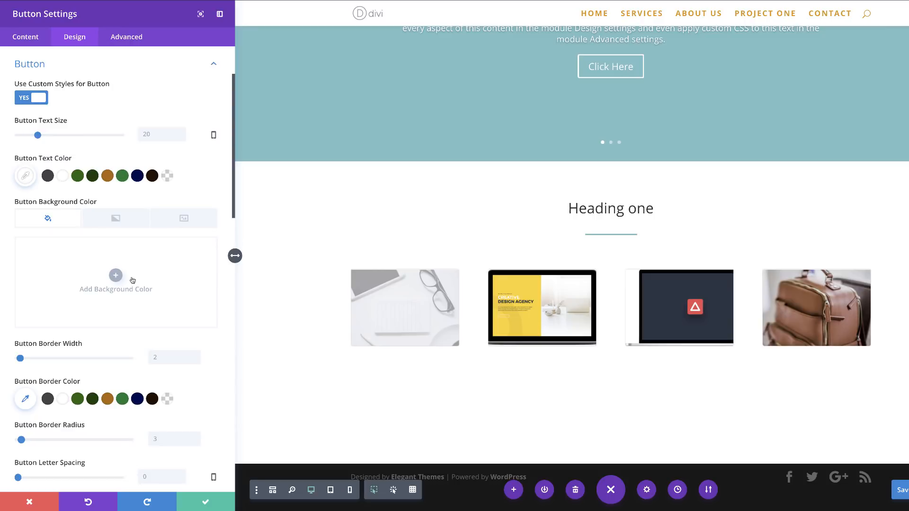
- Give the button a background color of #60e800, darkened to the green #3dc100
left_click(115, 276)
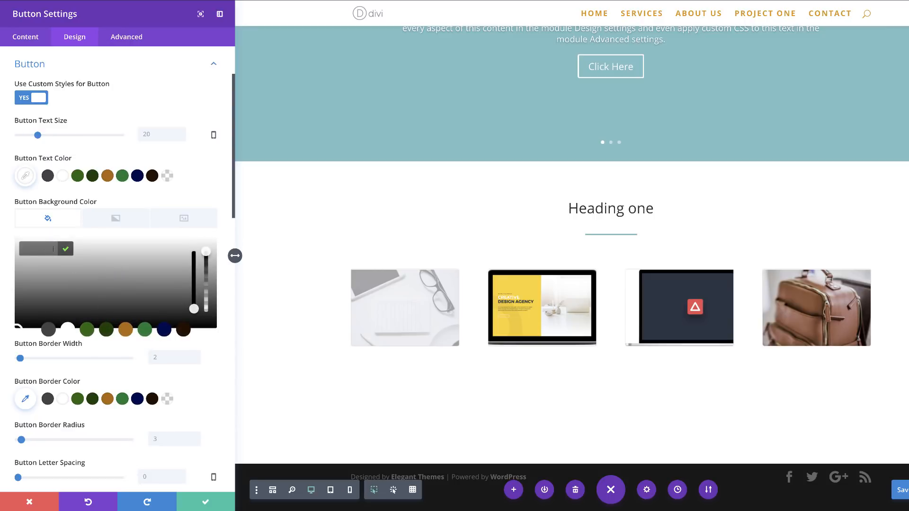
type("#60e800")
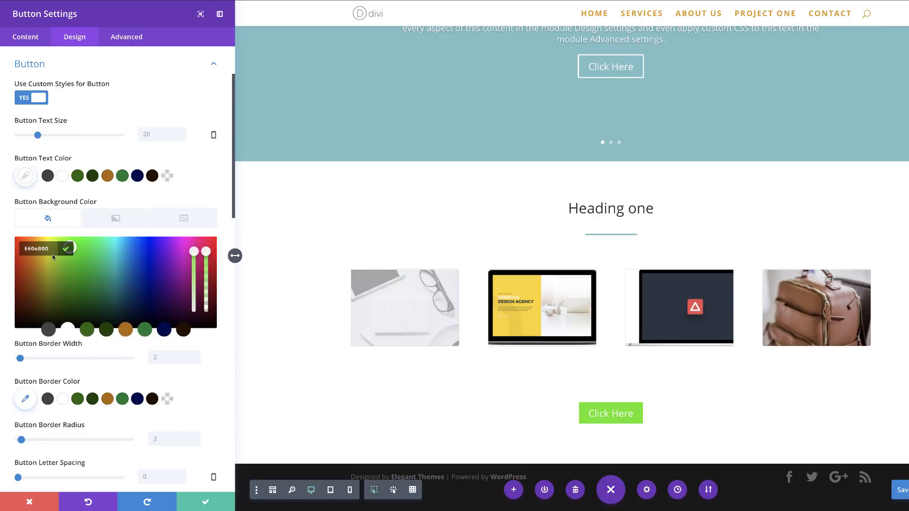
left_click_drag(75, 246, 73, 261)
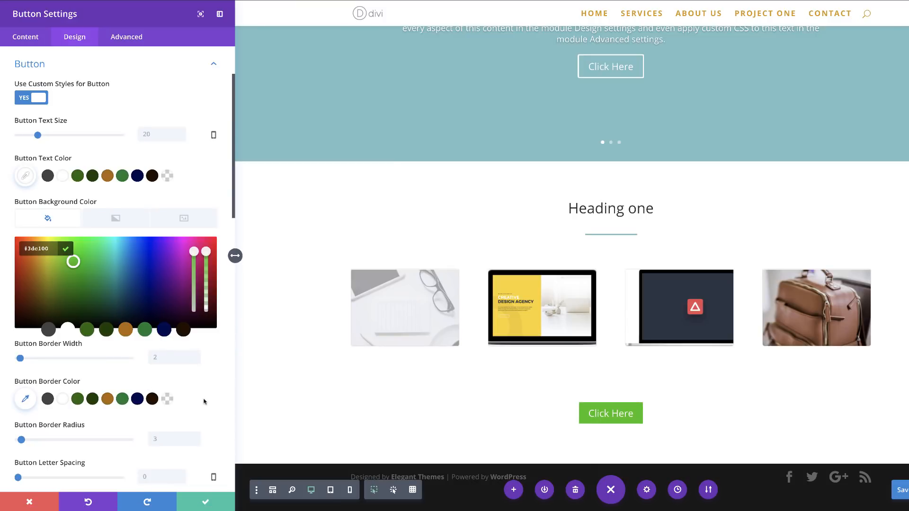
- Set the green button's border width to 0px and save its settings
scroll(209, 402, "down", 1)
scroll(211, 403, "down", 1)
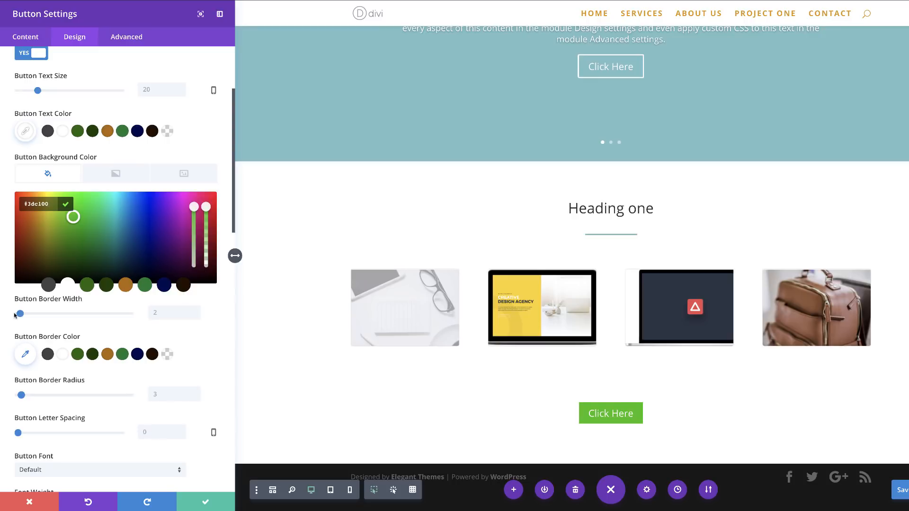
left_click_drag(14, 315, 4, 317)
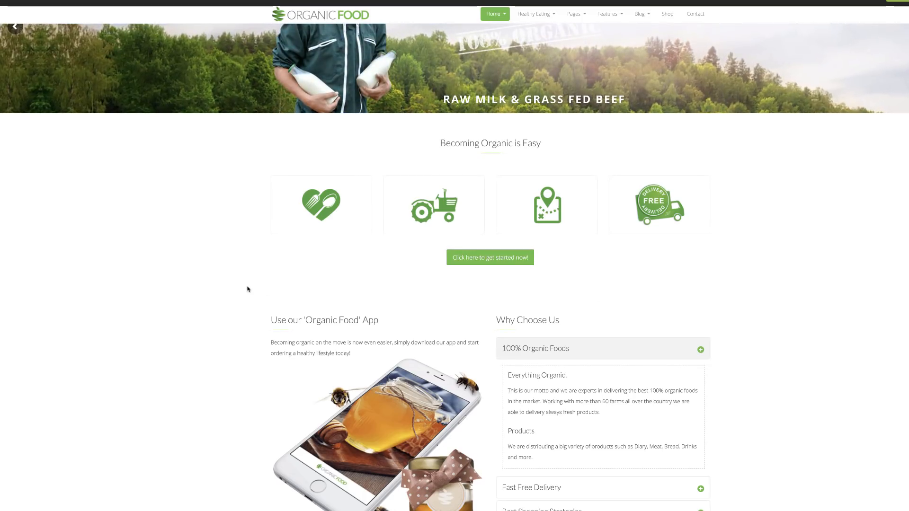
scroll(248, 289, "down", 4)
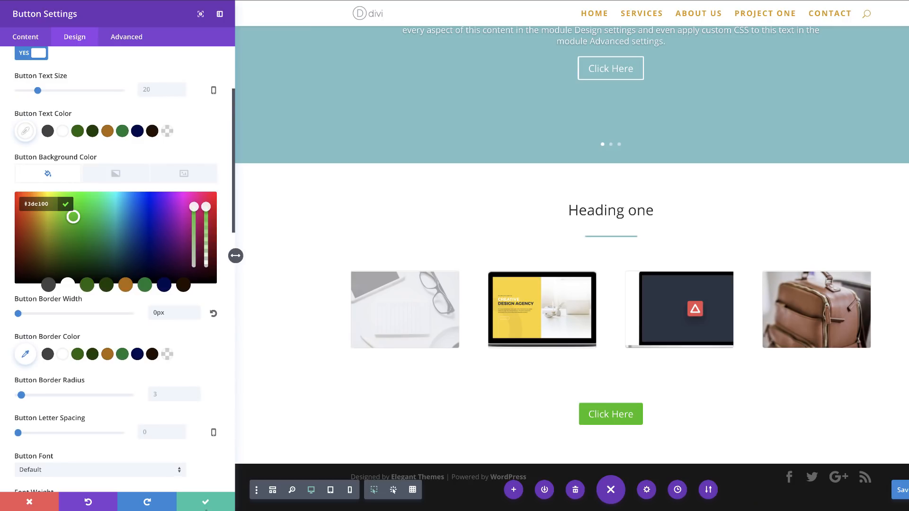
left_click(205, 503)
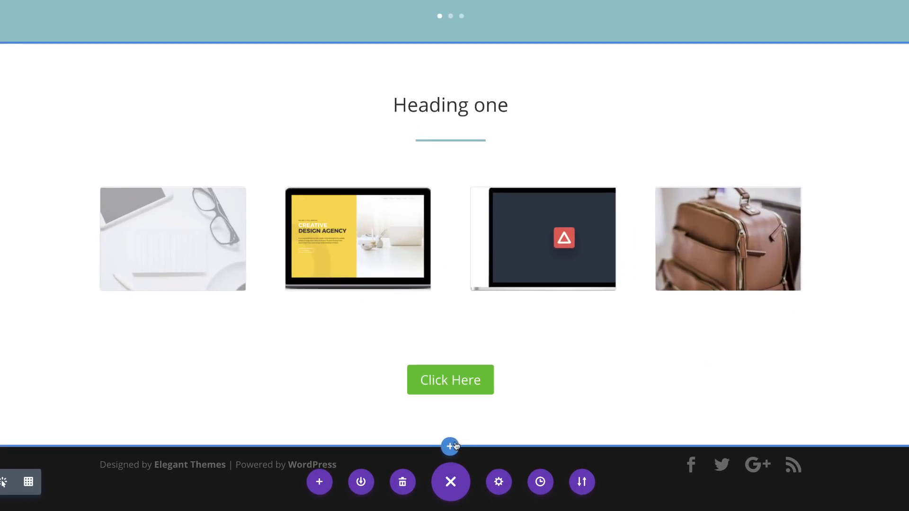
- Add a regular section below the button section and give it a row with two equal columns
left_click(454, 446)
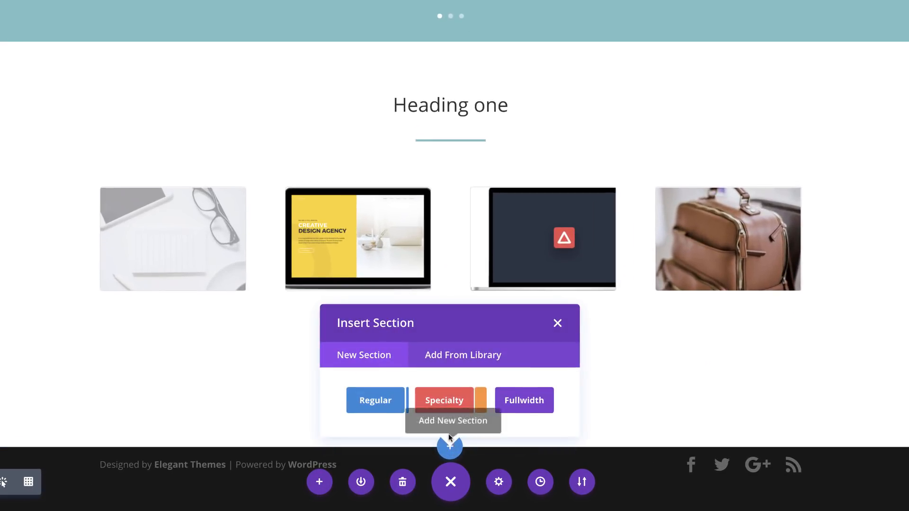
left_click(388, 405)
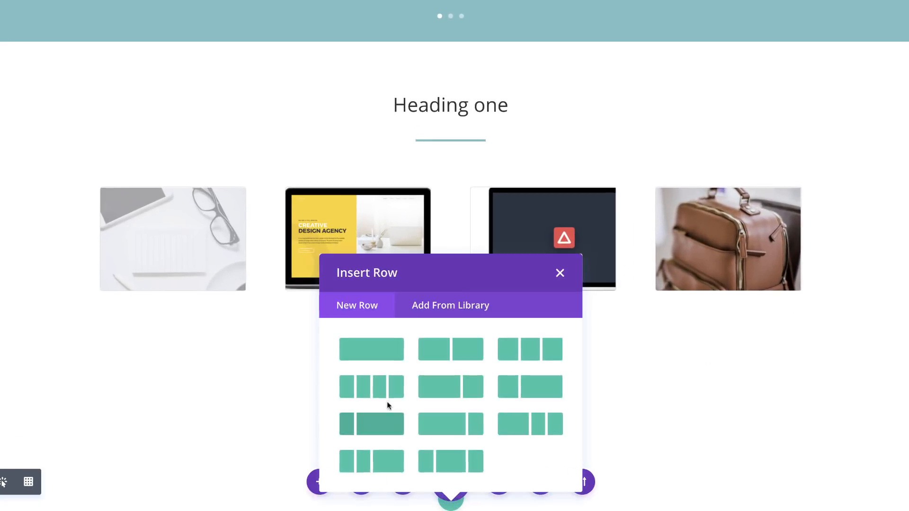
left_click(466, 352)
scroll(539, 376, "down", 4)
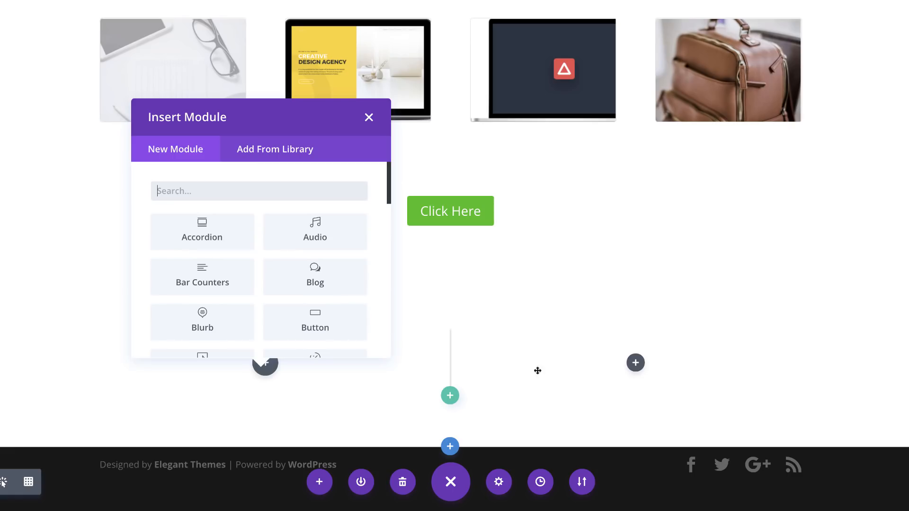
- Insert a Text module with the default placeholder content in the first column of the new row
left_click(187, 191)
type("tex")
left_click(211, 226)
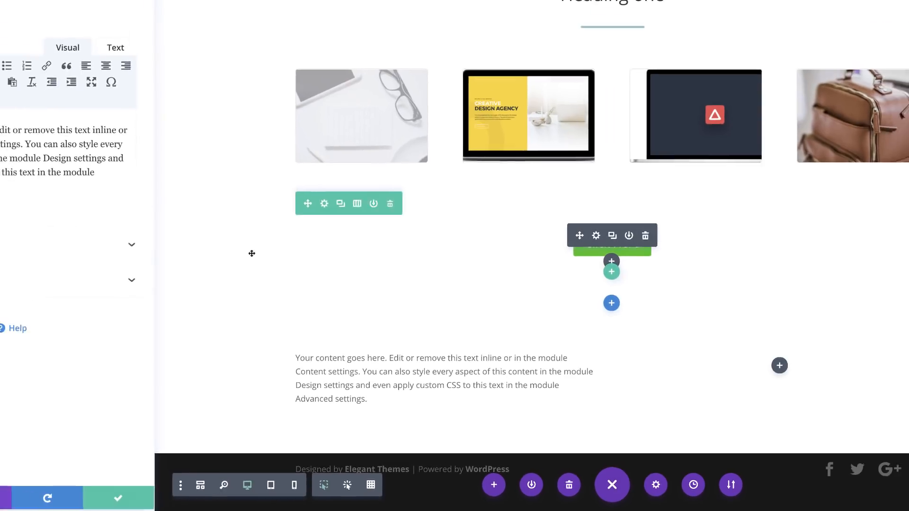
left_click(118, 501)
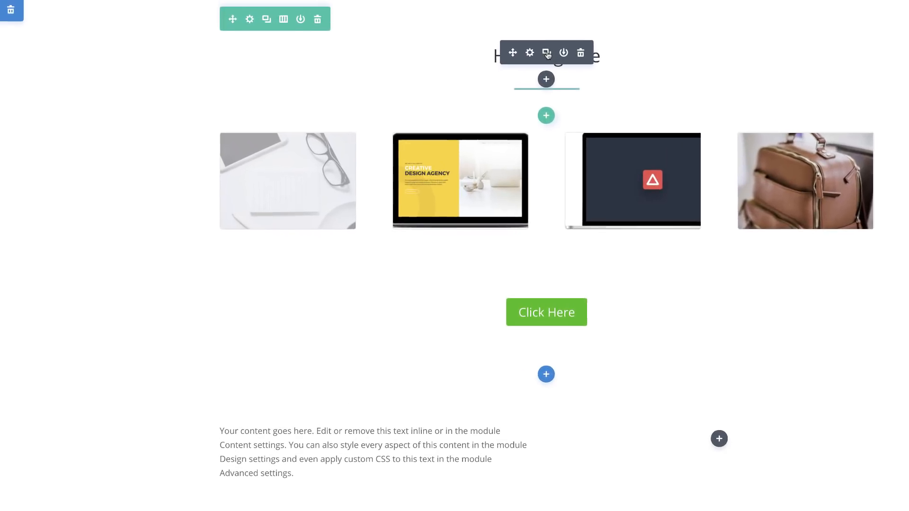
- Duplicate the heading and the divider above the gallery and move the copies above the text in the new section's first column
left_click(548, 53)
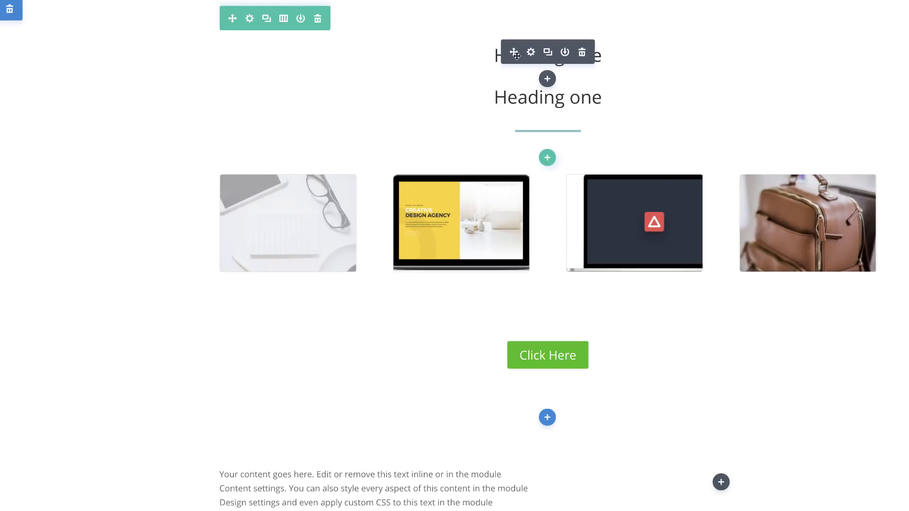
left_click_drag(514, 52, 250, 438)
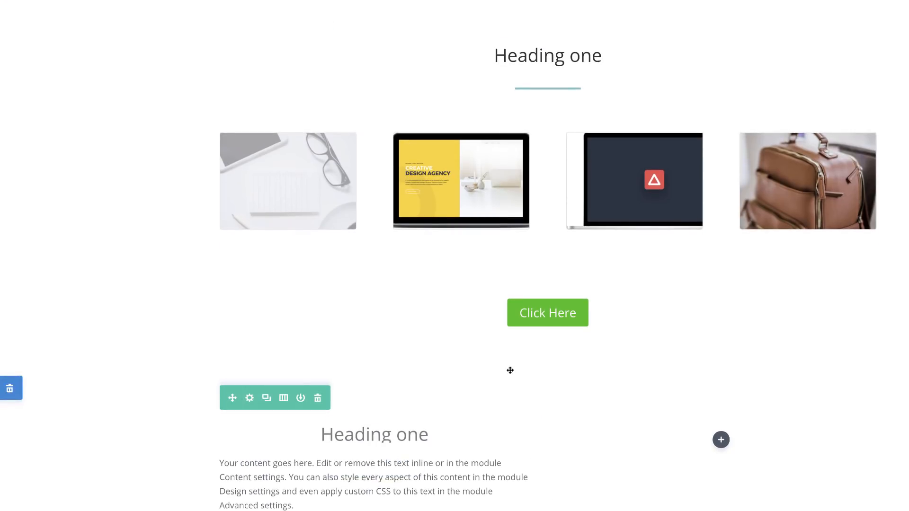
mouse_move(533, 94)
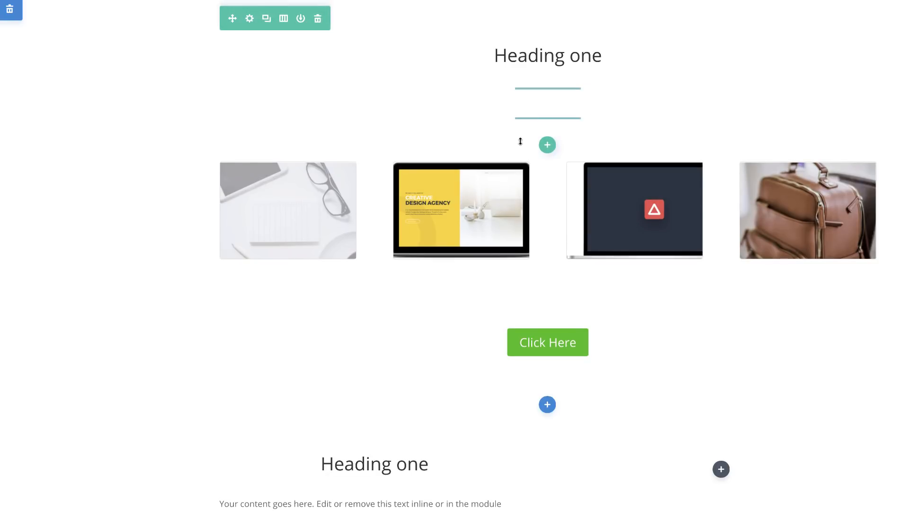
left_click_drag(513, 124, 365, 462)
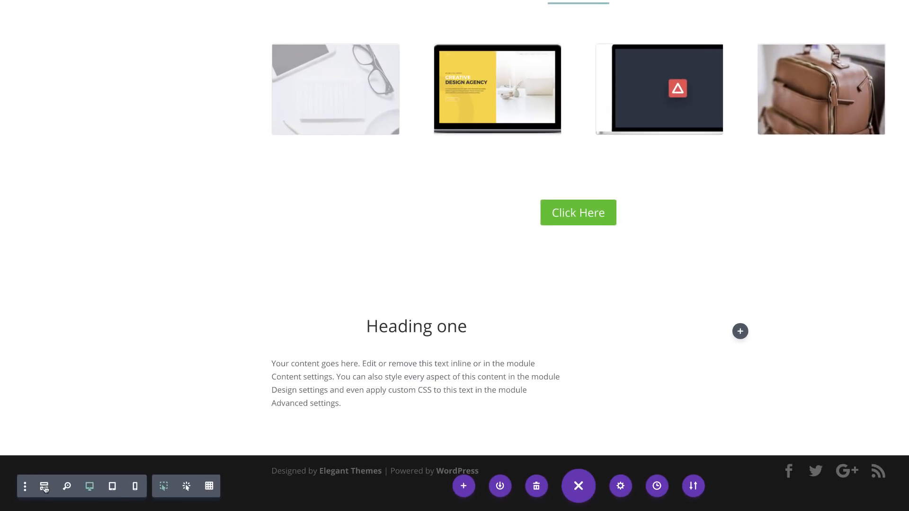
left_click(44, 486)
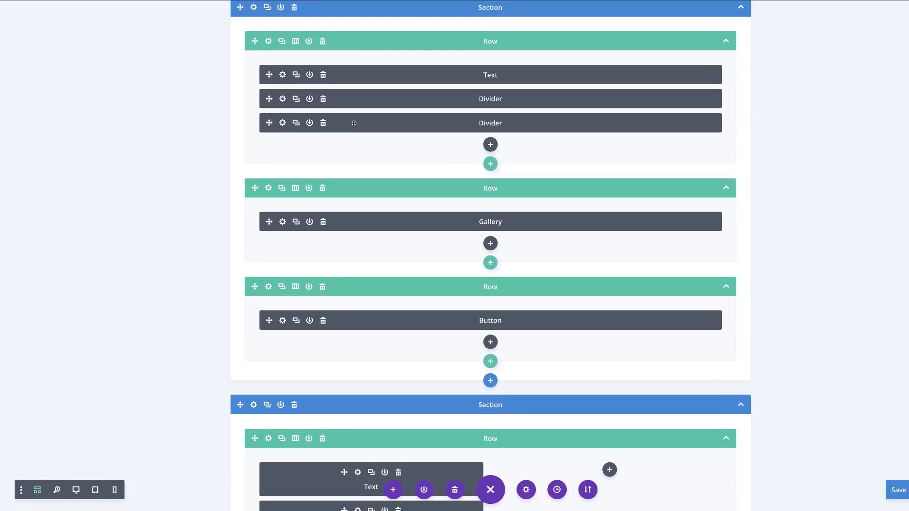
left_click_drag(354, 123, 469, 428)
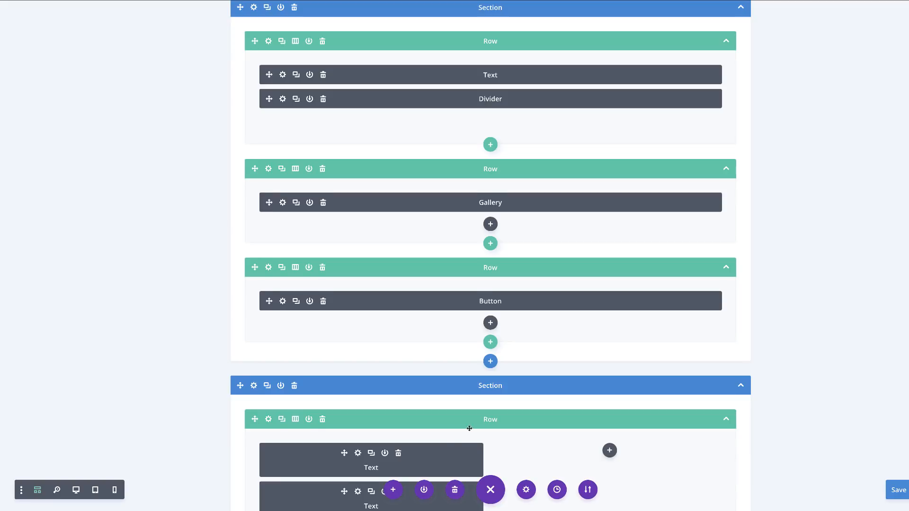
scroll(495, 423, "down", 3)
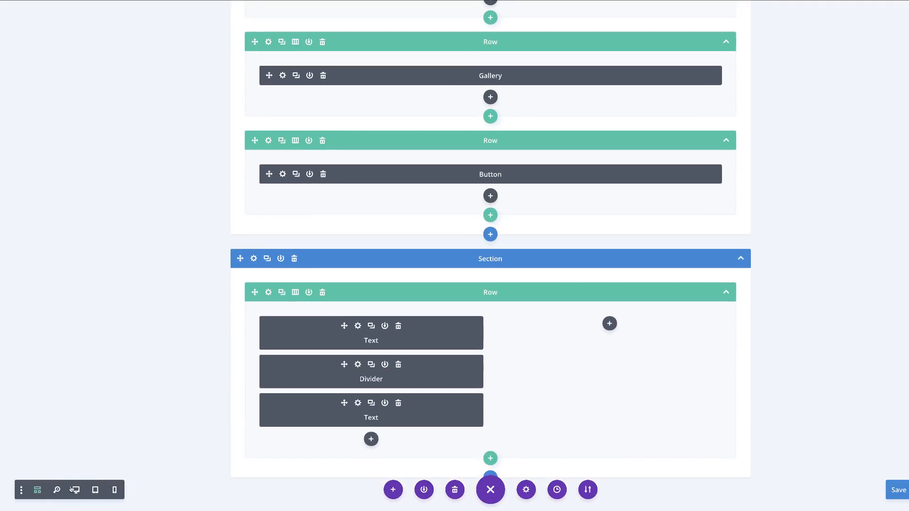
left_click(76, 490)
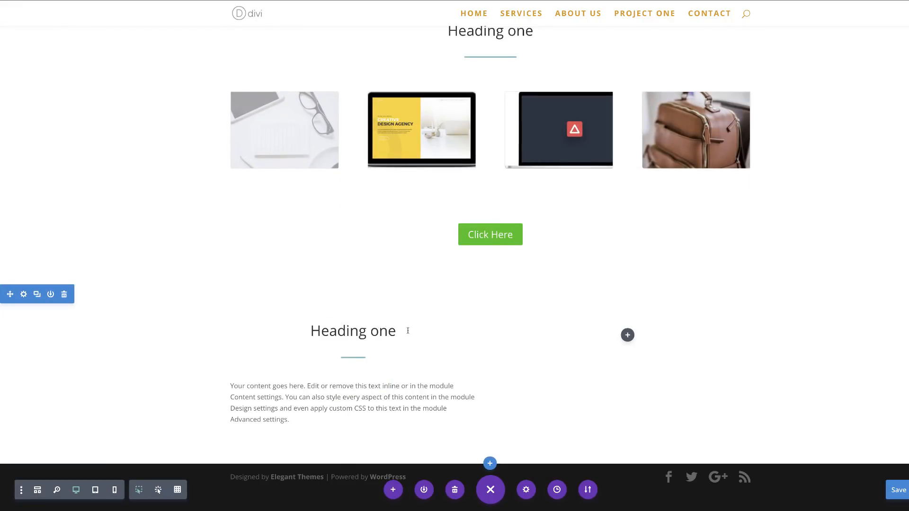
- Left-align the H1 heading text in the new section's first column and save the module
mouse_move(327, 328)
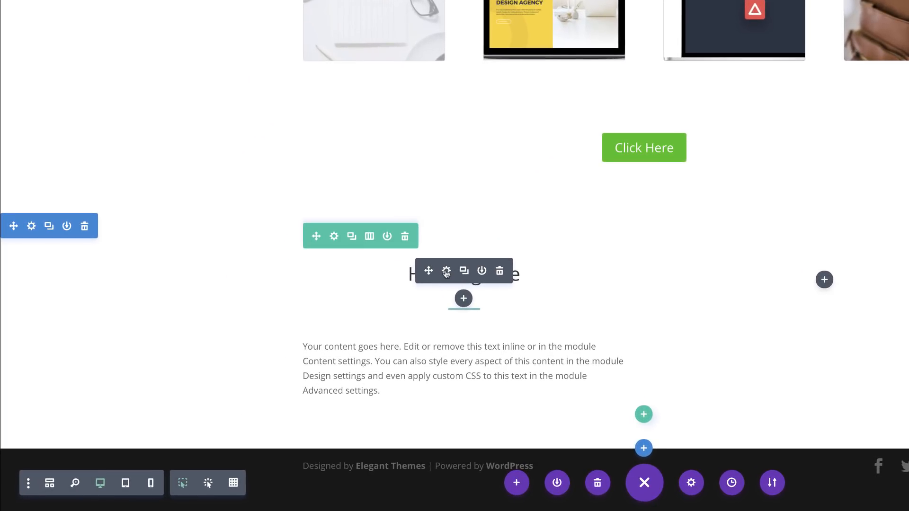
left_click(446, 271)
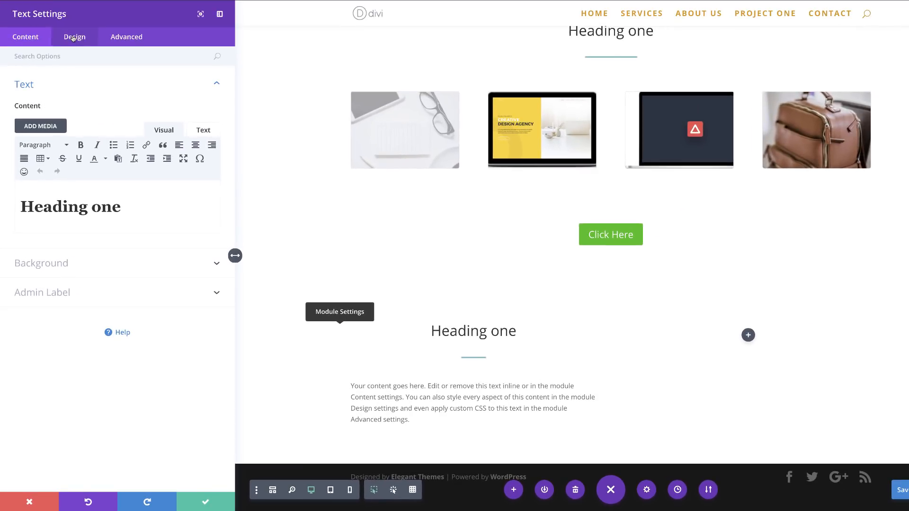
left_click(73, 38)
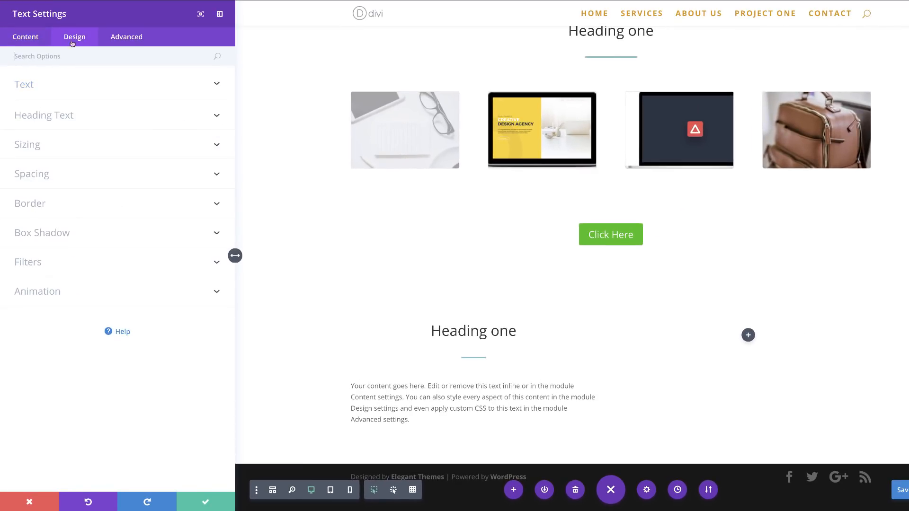
left_click(56, 114)
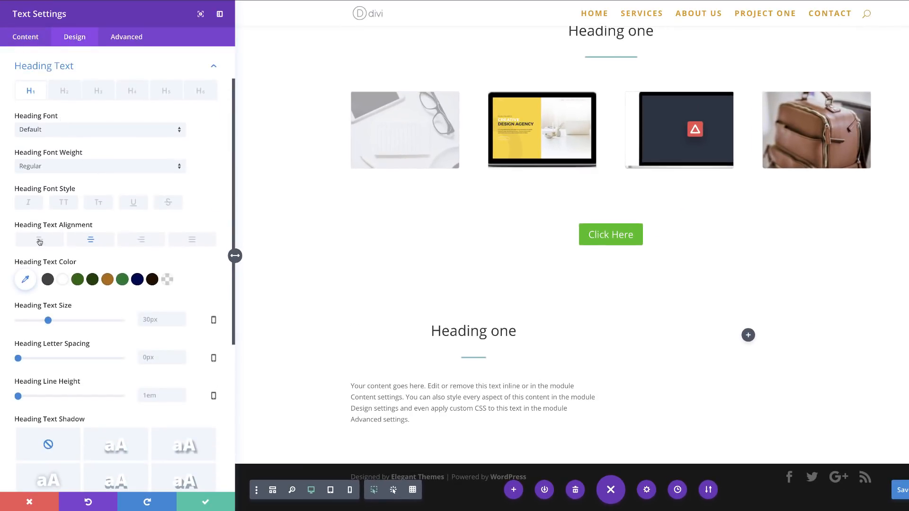
left_click(40, 240)
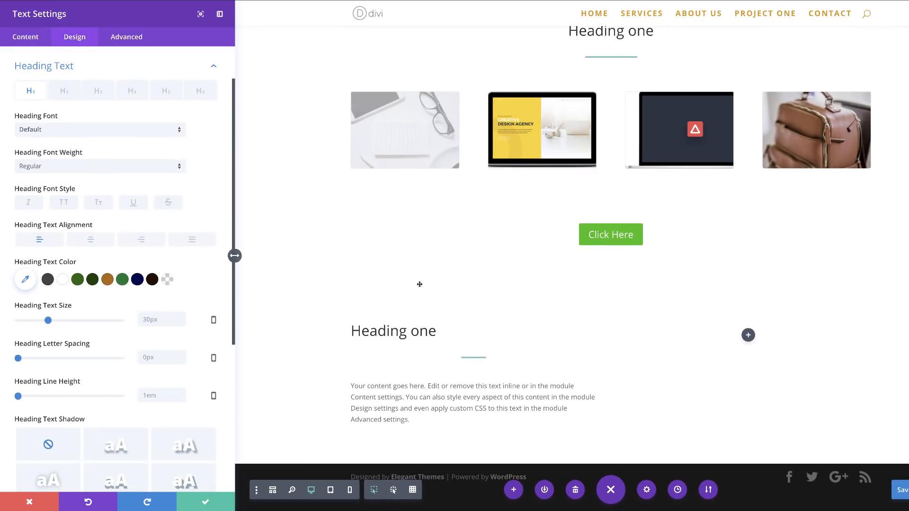
left_click(206, 503)
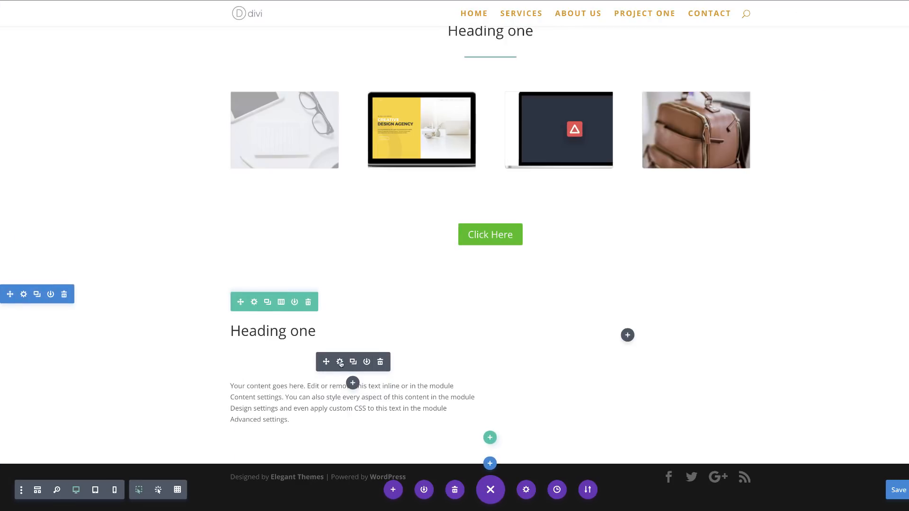
- Set the module alignment of the divider under that heading to left and save it
left_click(340, 363)
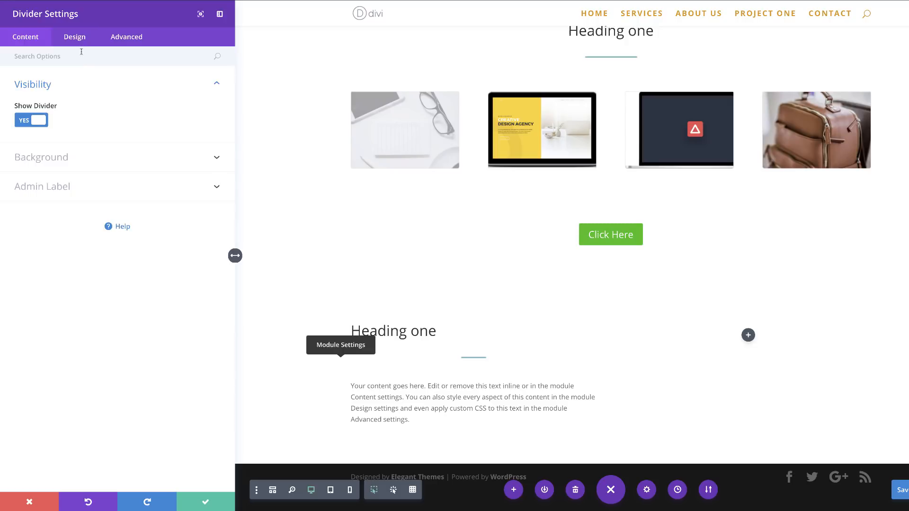
left_click(75, 37)
left_click(50, 143)
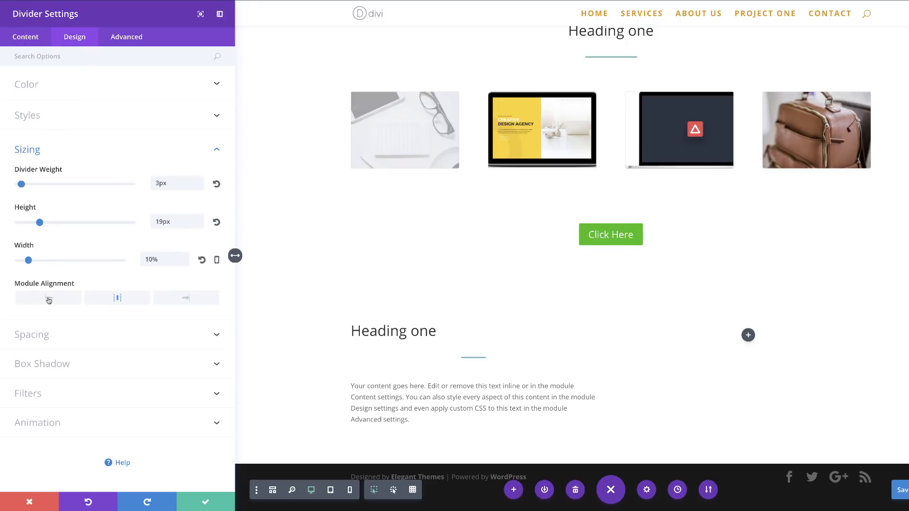
left_click(49, 299)
left_click(209, 502)
left_click(206, 501)
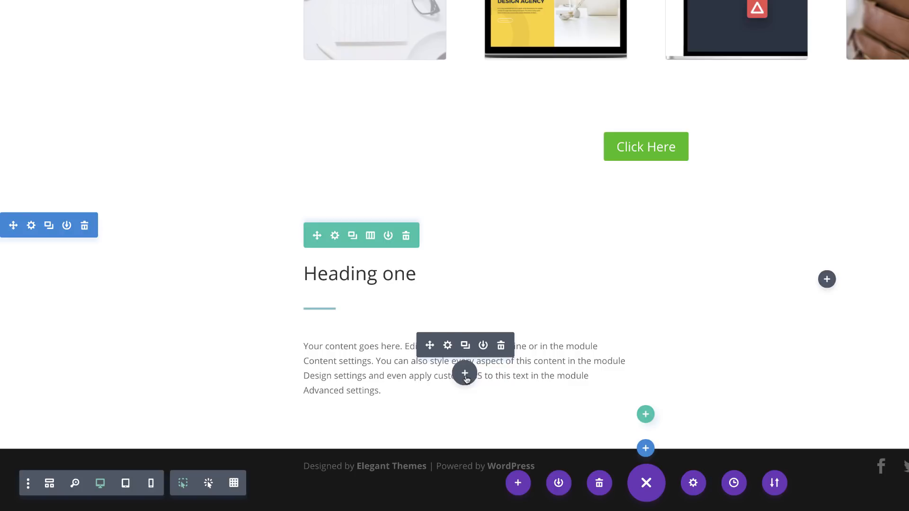
- Insert an Image module with the default placeholder picture below the text in the first column
left_click(465, 374)
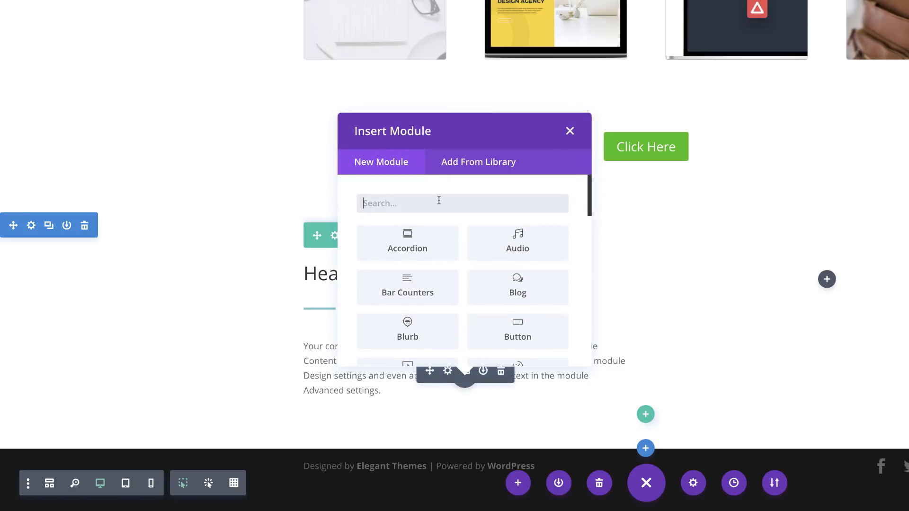
type("image")
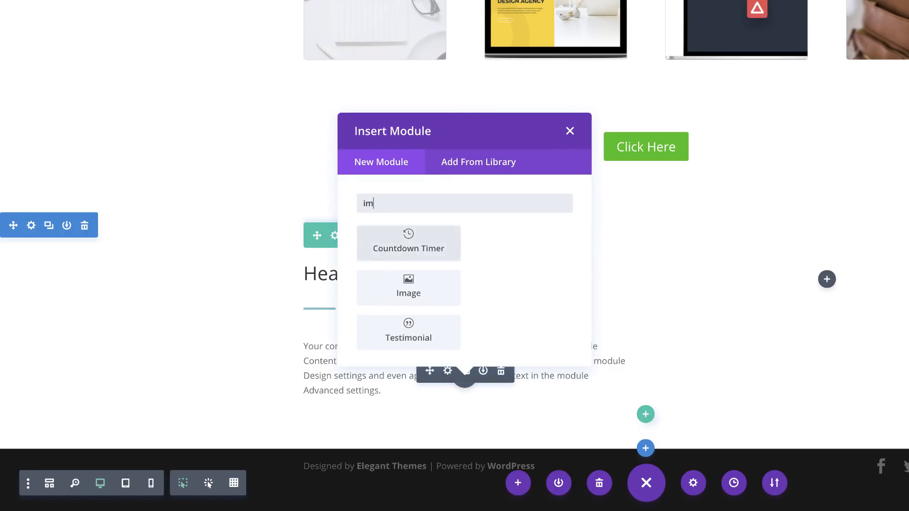
left_click(440, 242)
scroll(636, 345, "down", 3)
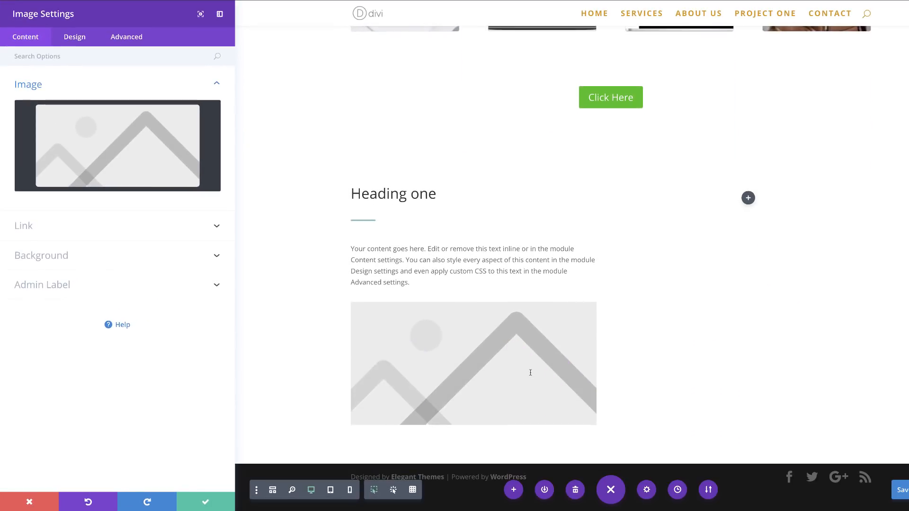
left_click(204, 502)
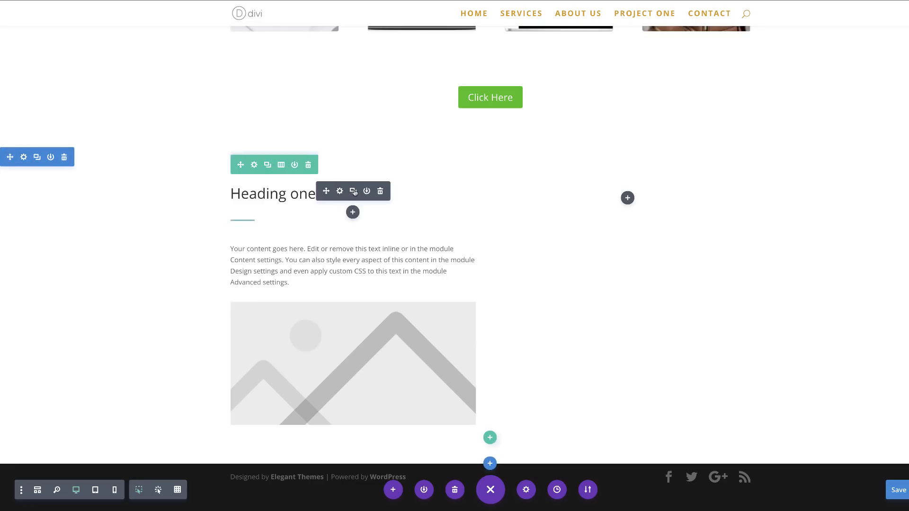
- Duplicate the left-aligned heading and its divider and move the copies into the row's second column
left_click(353, 191)
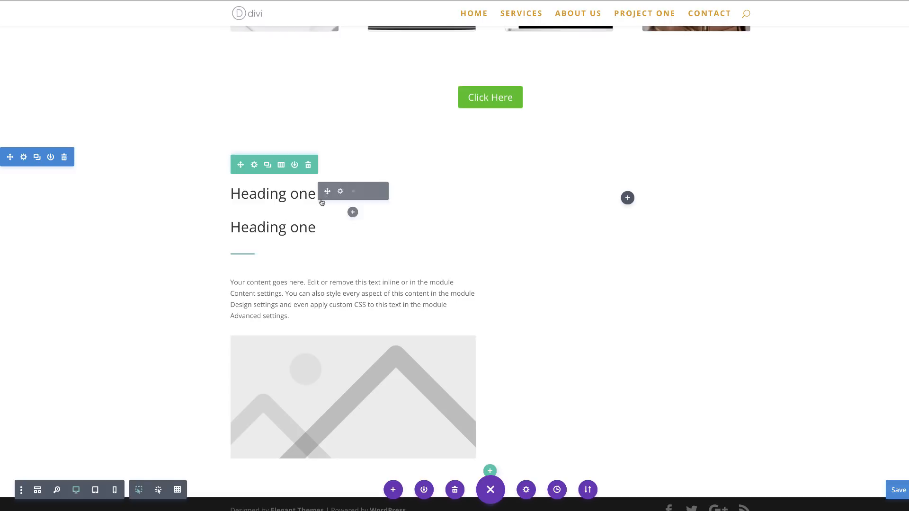
left_click_drag(547, 202, 653, 201)
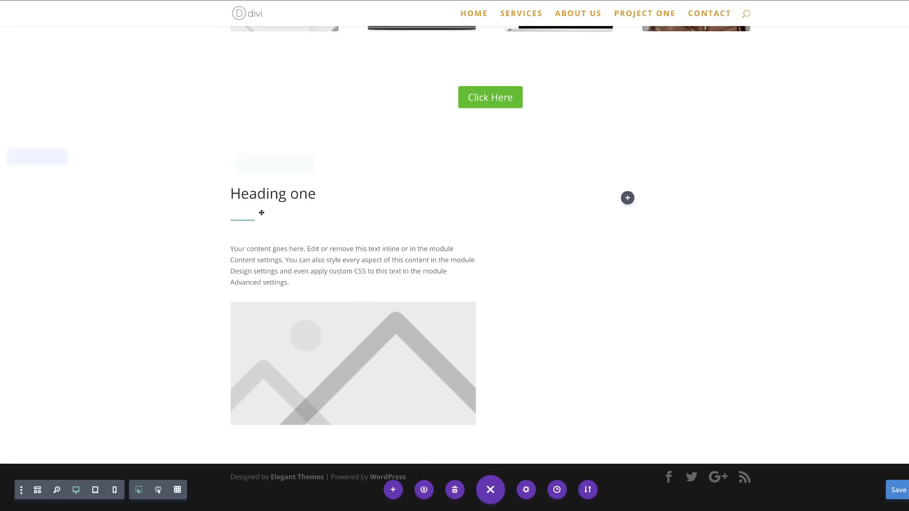
left_click_drag(215, 225, 554, 226)
- Insert a Toggle module with the default title and content directly below the second column's heading
mouse_move(520, 208)
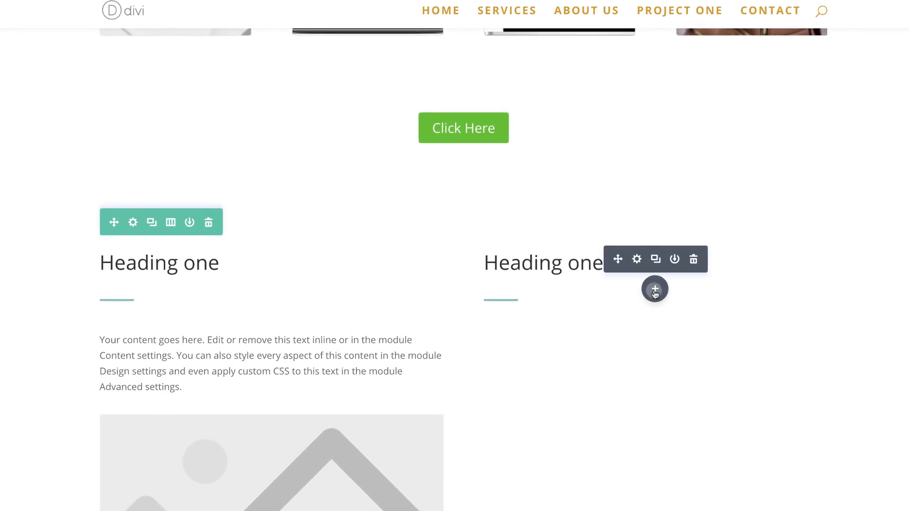
left_click(655, 291)
type("tog")
left_click(602, 173)
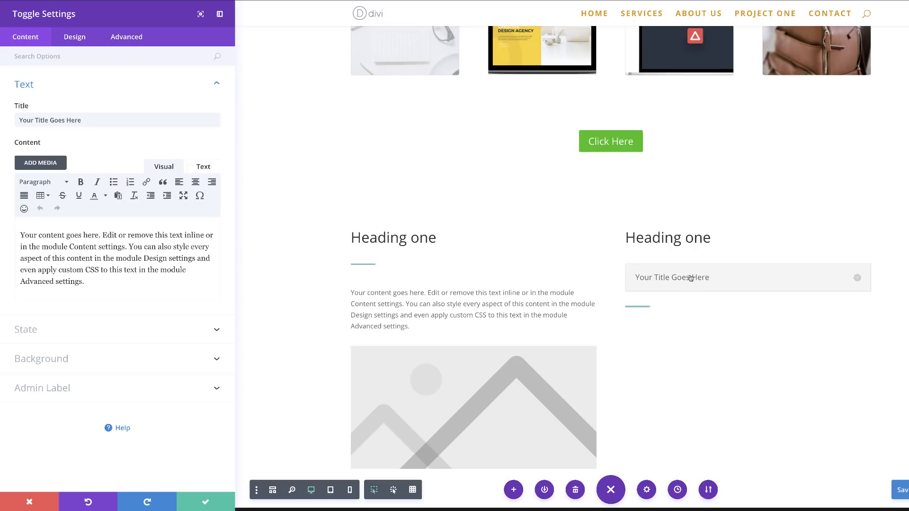
left_click(204, 501)
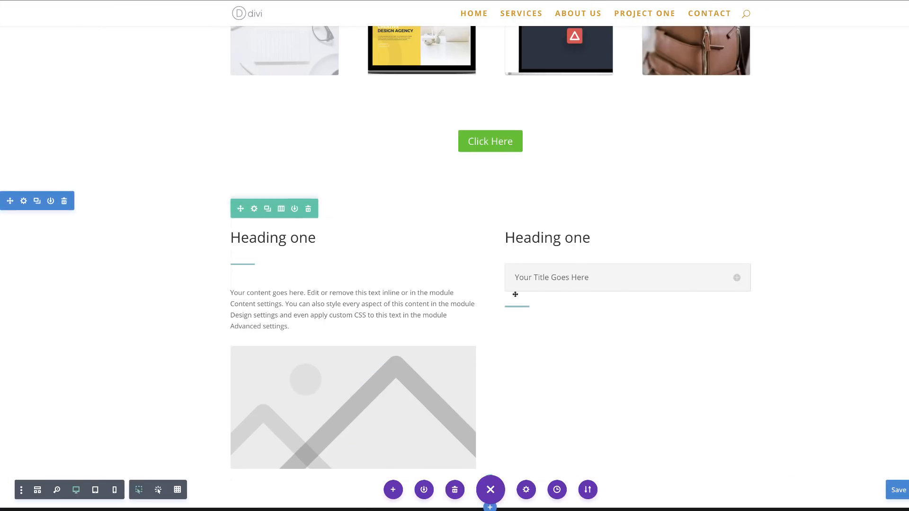
- Move the second column's divider up between its heading and the toggle, and duplicate the toggle four times to make five
mouse_move(519, 303)
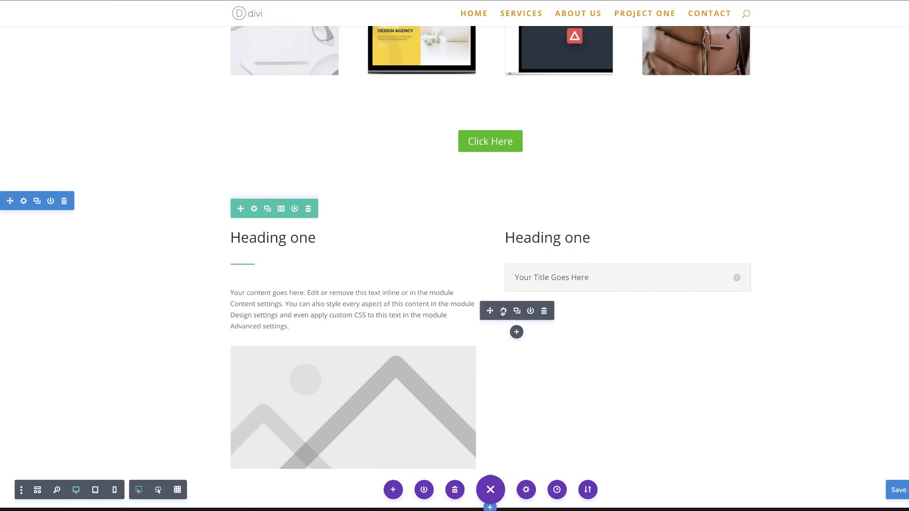
left_click_drag(490, 311, 515, 264)
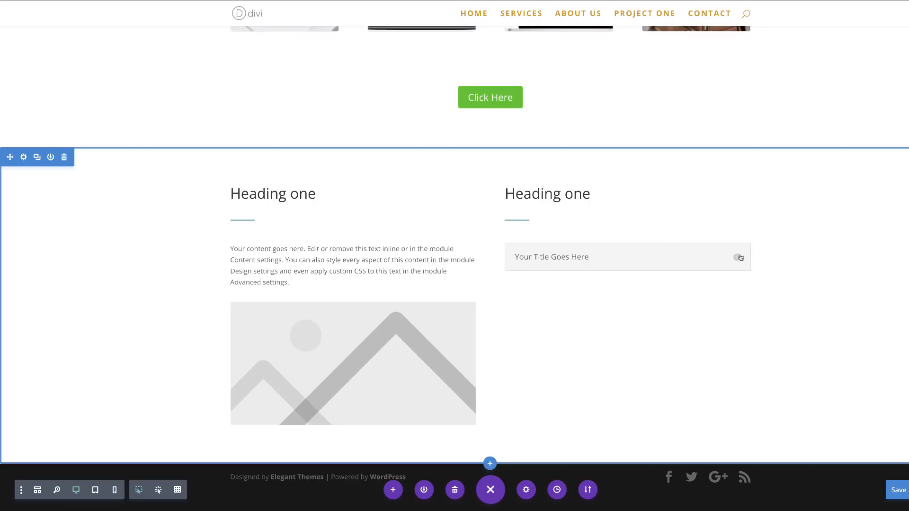
left_click(628, 249)
left_click(628, 250)
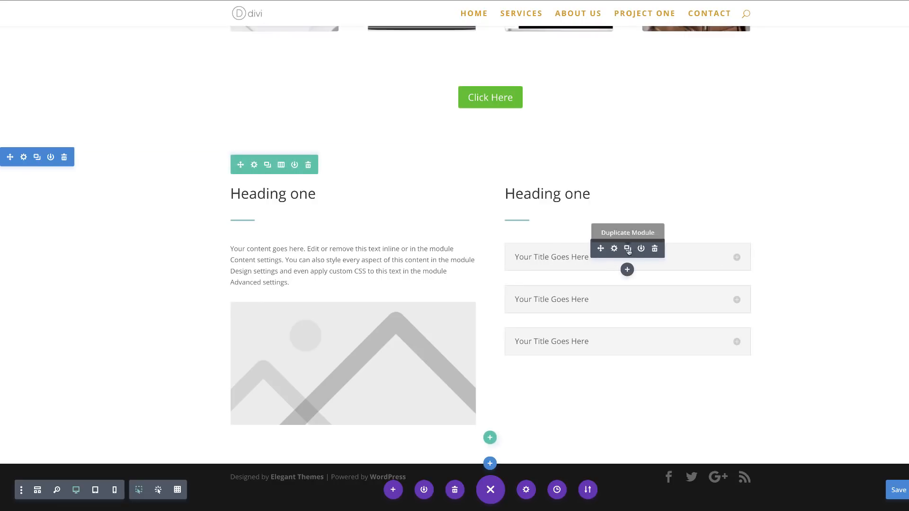
left_click(628, 249)
left_click(628, 249)
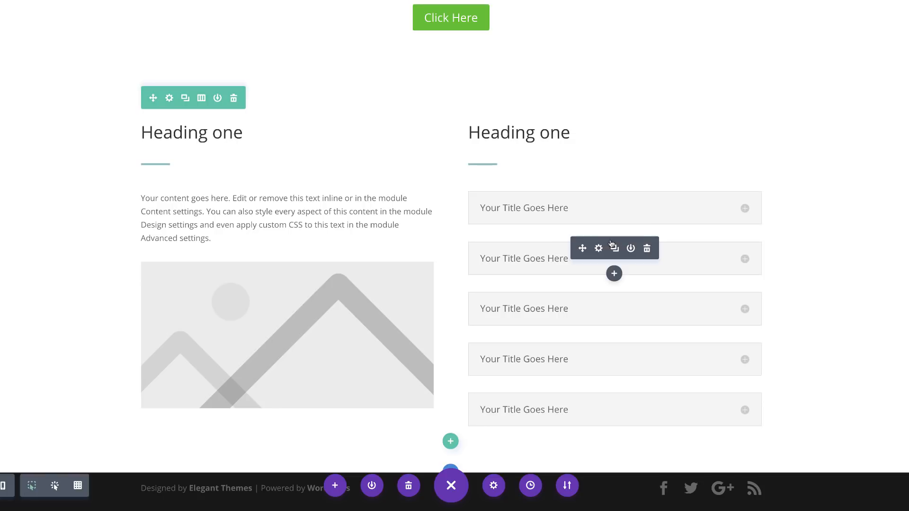
- Set the second toggle's default state to Open and save its settings
left_click(599, 250)
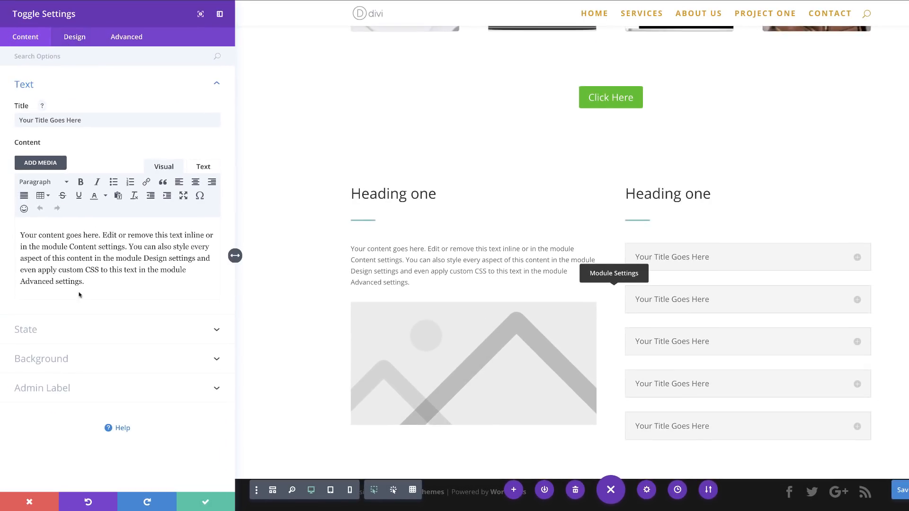
left_click(70, 331)
left_click(55, 155)
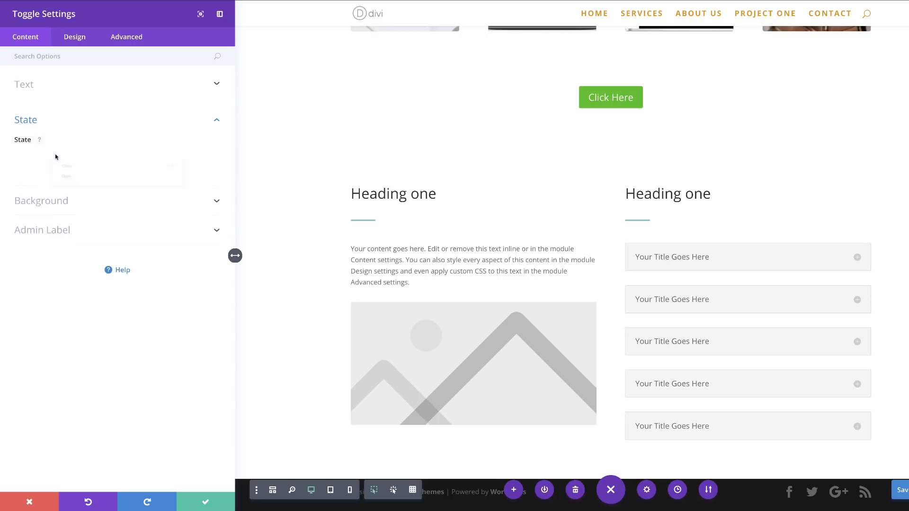
left_click(67, 179)
left_click(205, 502)
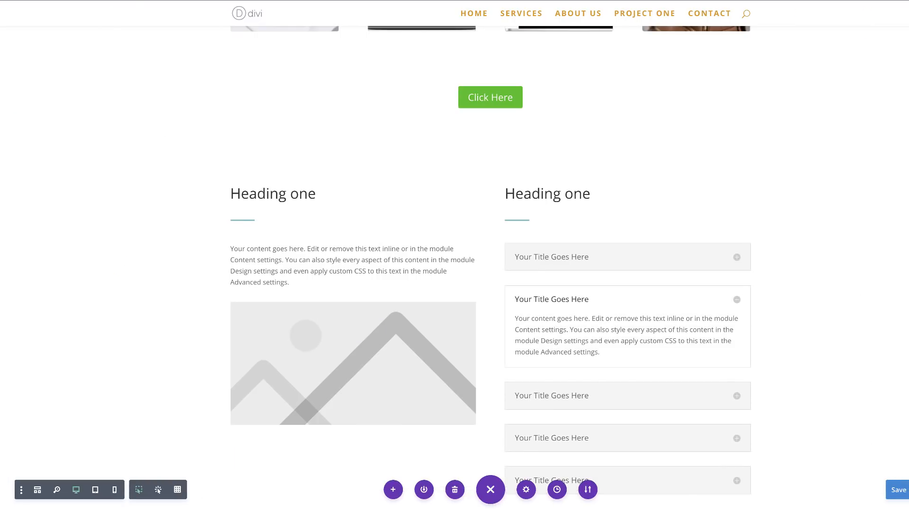
- Add a new regular section with a single-column row below the toggle section and insert a Blog module in it
scroll(867, 291, "down", 2)
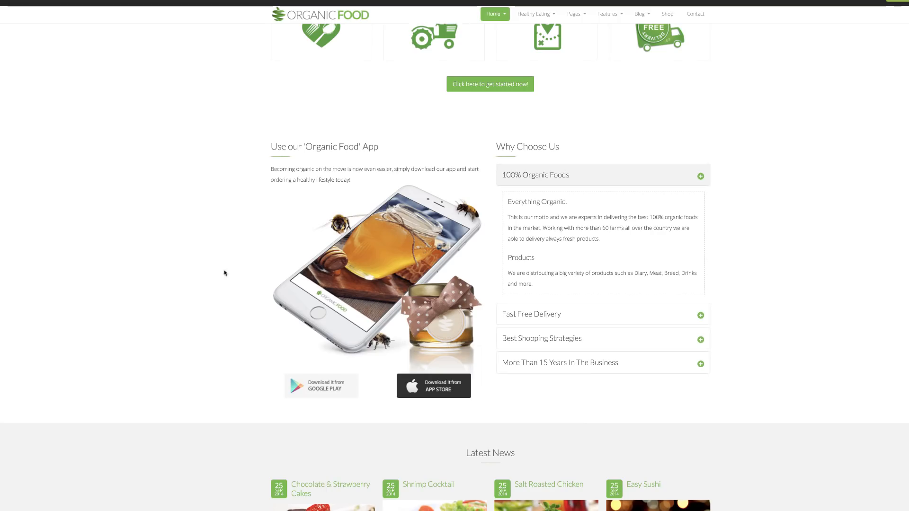
scroll(223, 275, "down", 7)
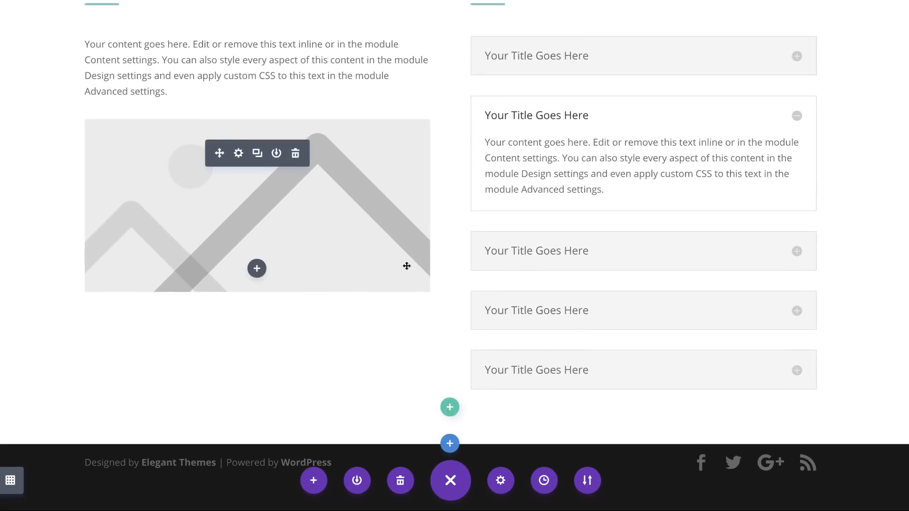
left_click(449, 444)
left_click(378, 398)
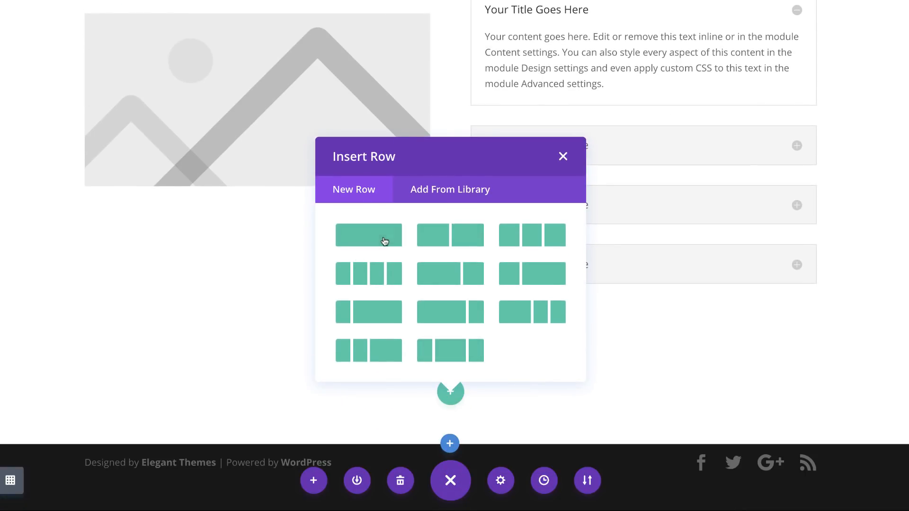
left_click(384, 237)
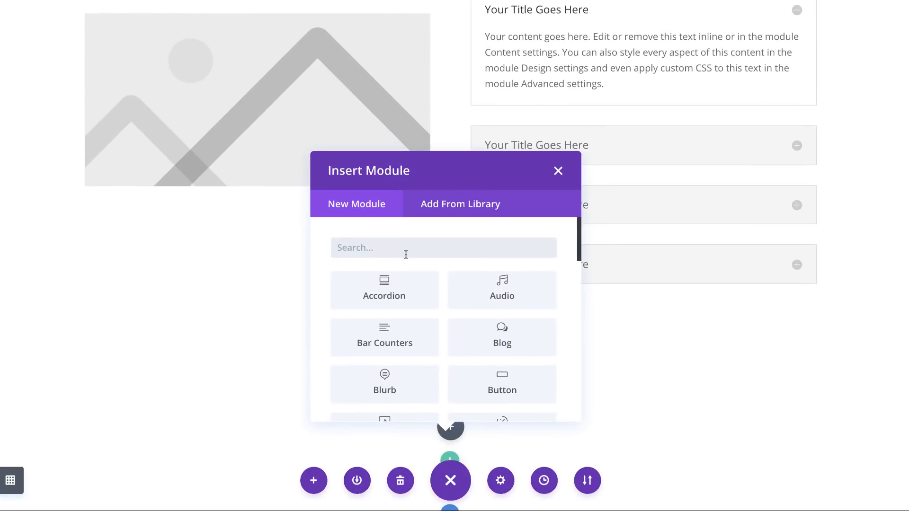
type("blog")
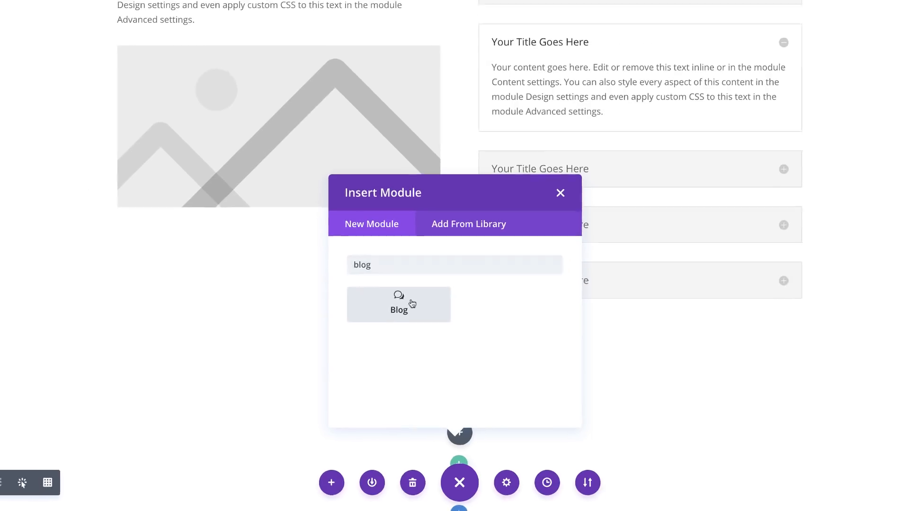
left_click(400, 303)
- Set the blog module to show 4 posts in a Grid layout and save it
left_click(47, 121)
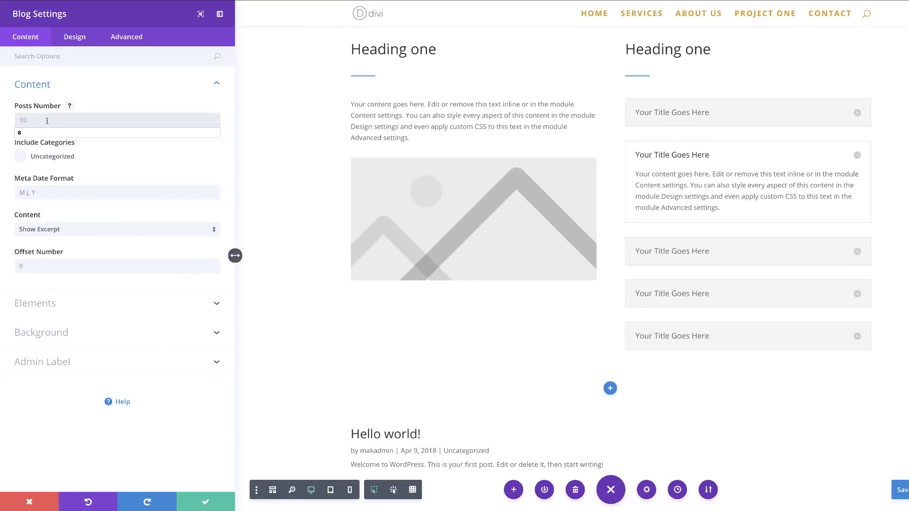
type("4")
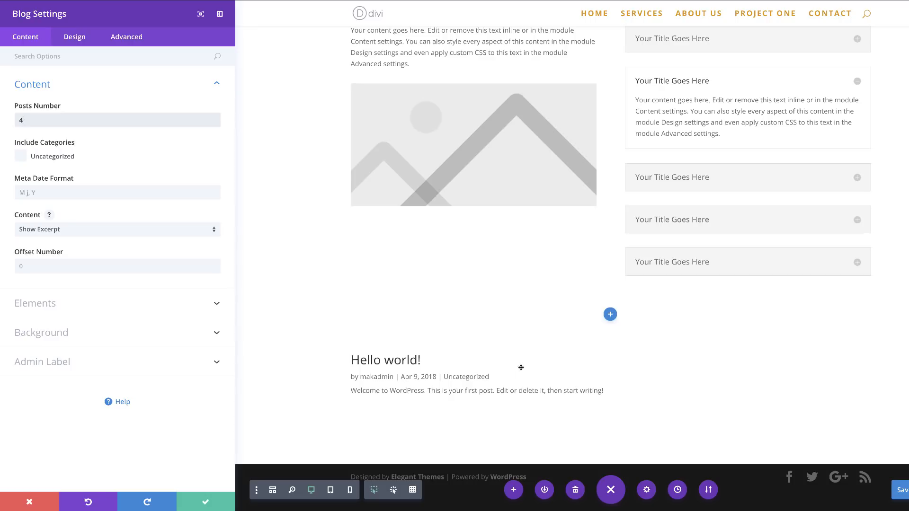
left_click(76, 38)
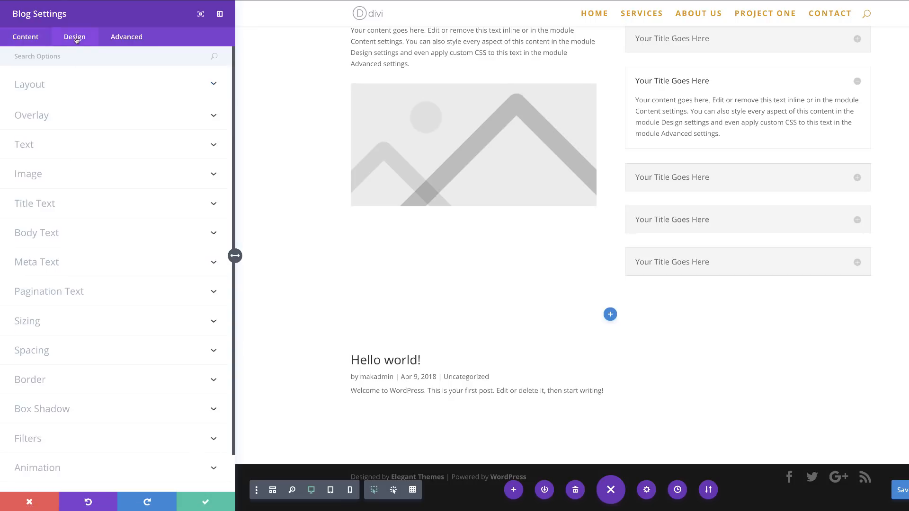
left_click(45, 87)
left_click(60, 120)
left_click(60, 145)
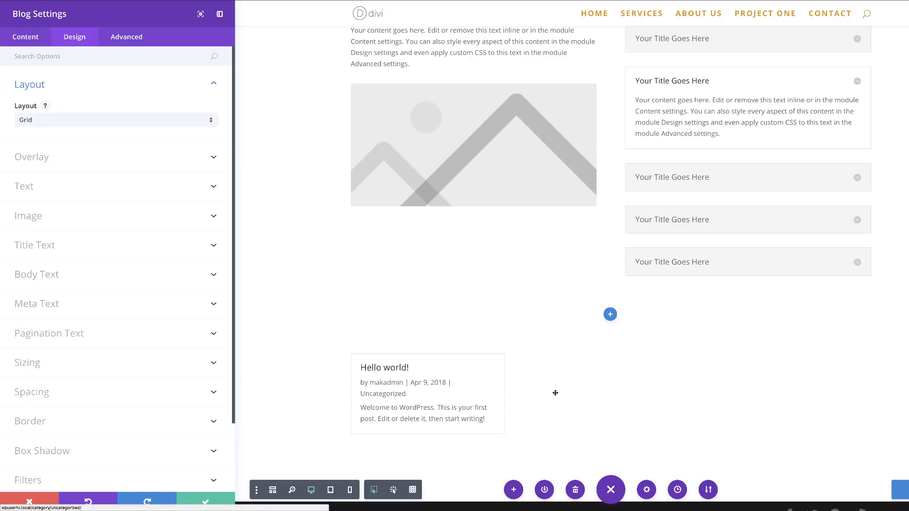
left_click(205, 502)
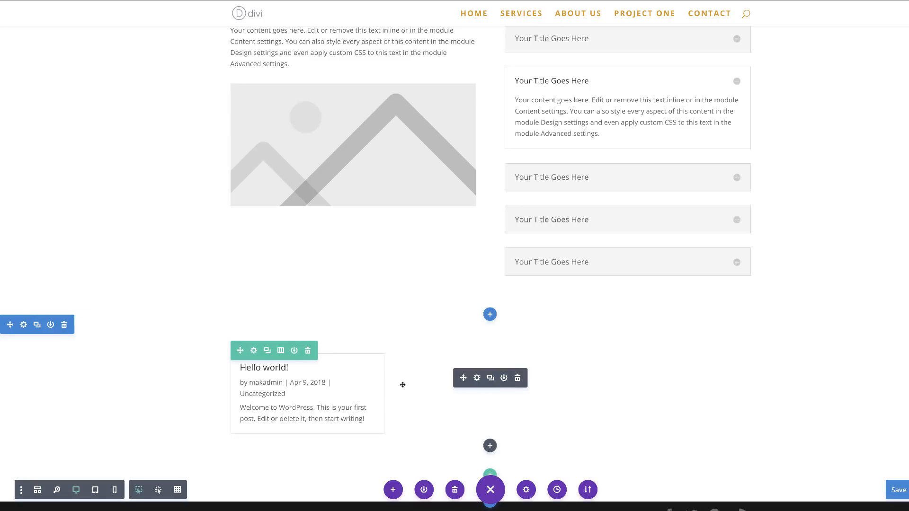
- Give the blog section a light grey background colour, #f4f4f4, and save it
scroll(500, 397, "down", 1)
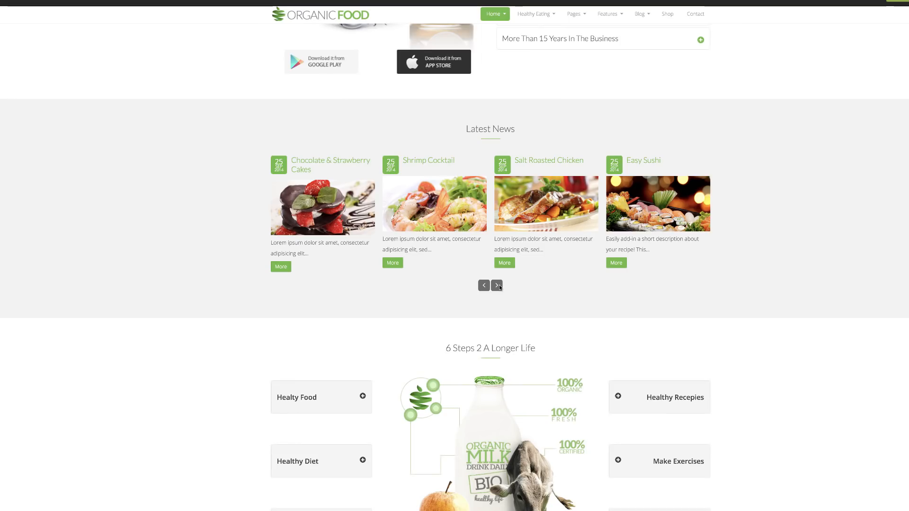
scroll(630, 290, "down", 1)
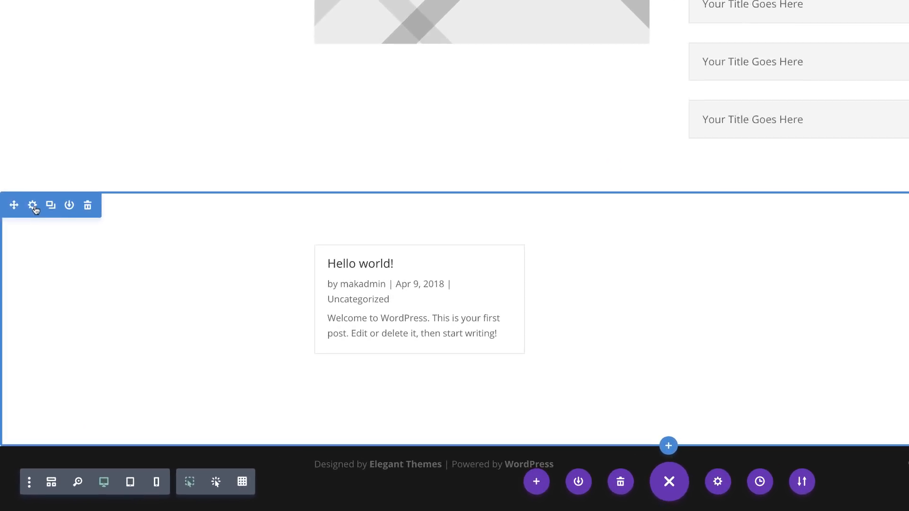
left_click(32, 205)
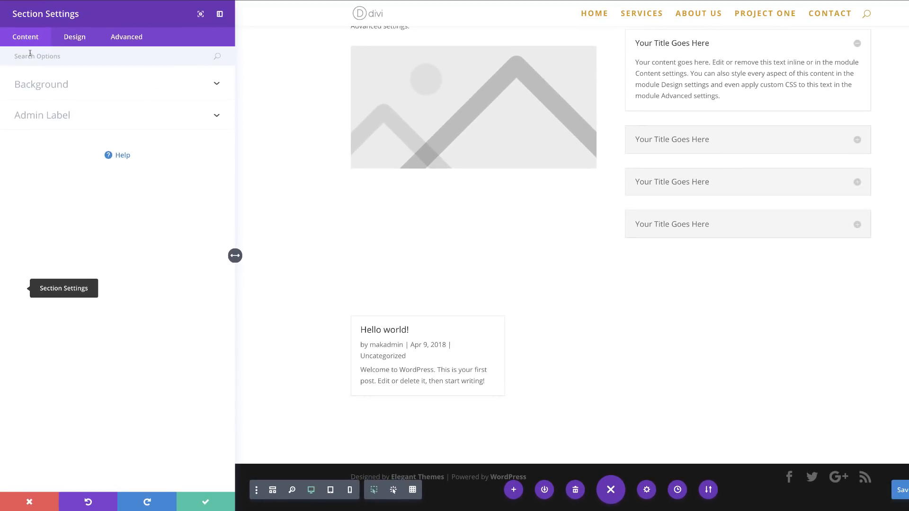
left_click(53, 88)
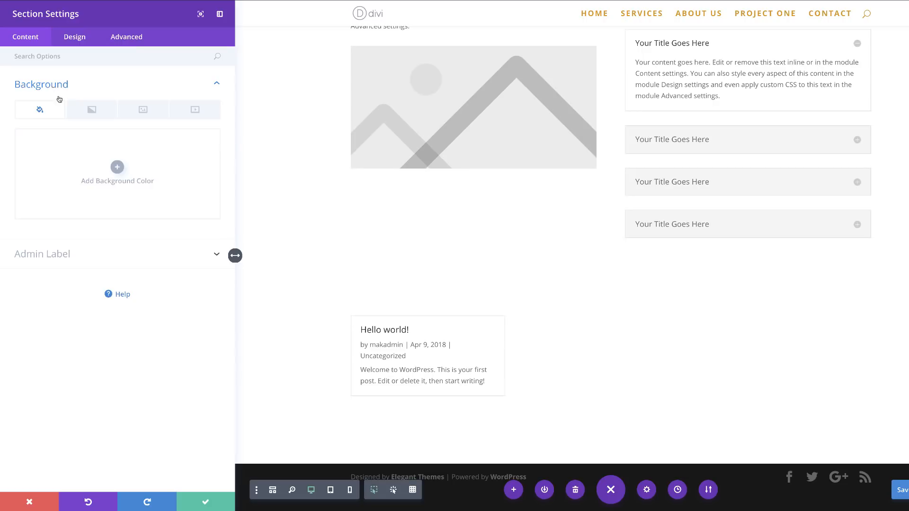
left_click(117, 166)
left_click_drag(32, 155, 16, 132)
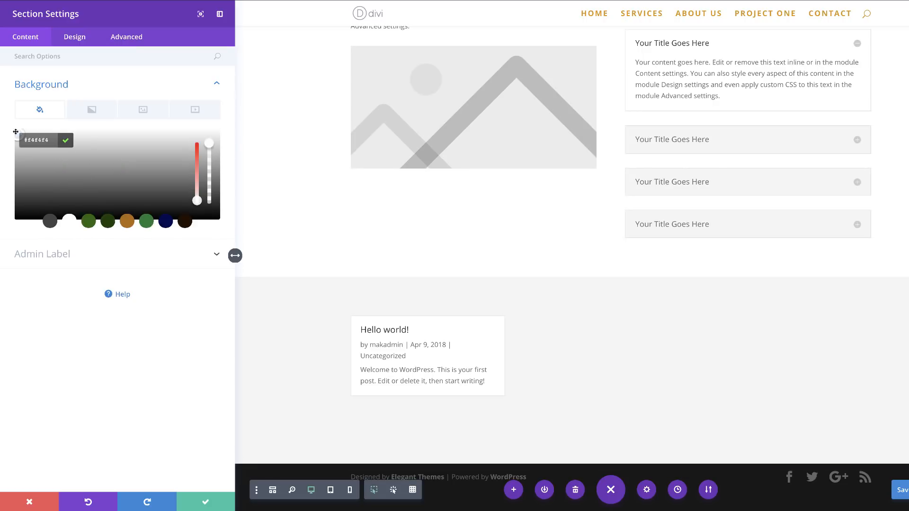
left_click(205, 504)
- Paste a copy of the centred heading-and-divider row into the grey blog section and move it above the blog row
scroll(570, 259, "up", 3)
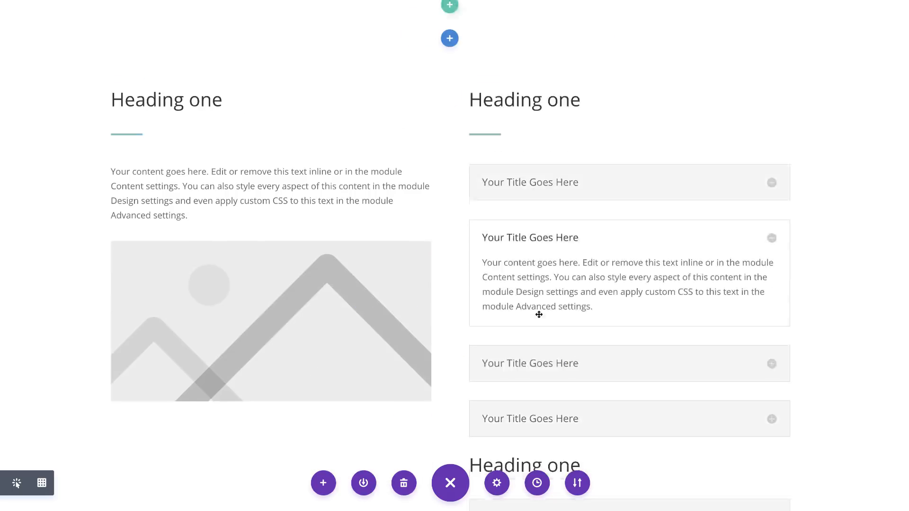
scroll(539, 314, "down", 8)
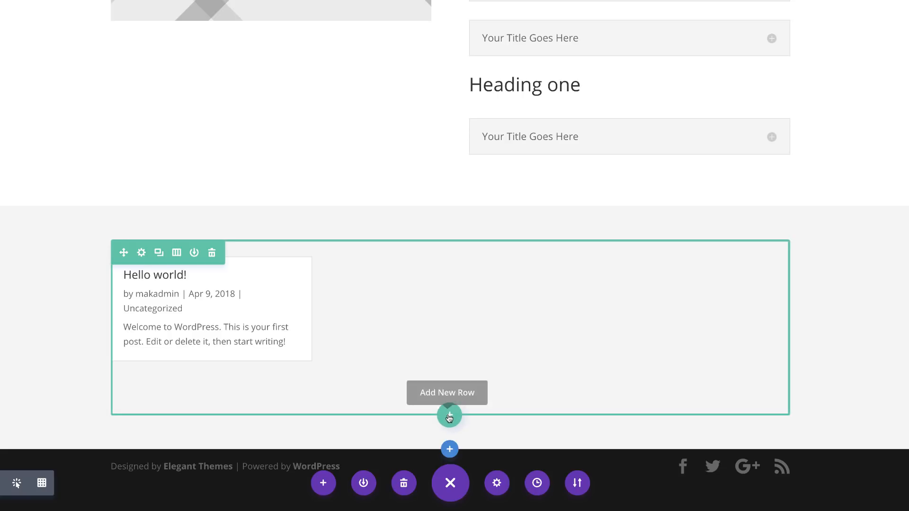
key("super+v")
scroll(391, 441, "down", 2)
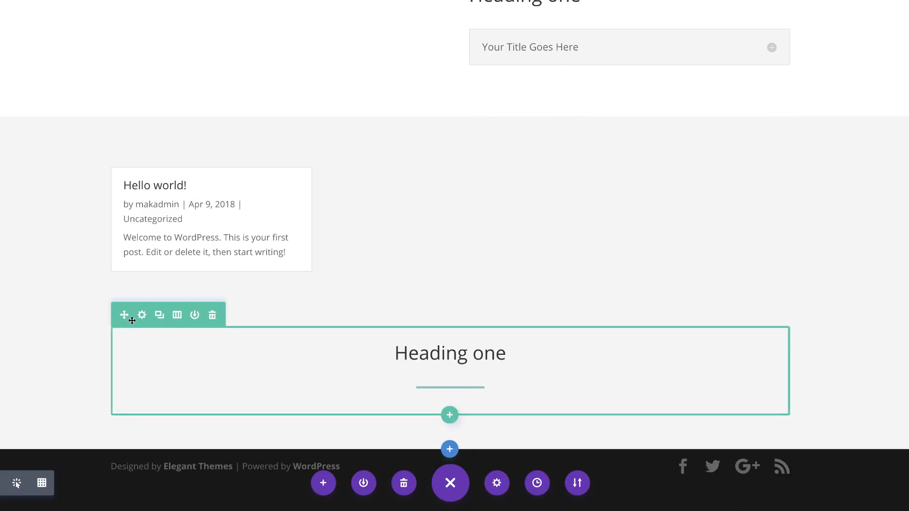
left_click_drag(126, 317, 143, 203)
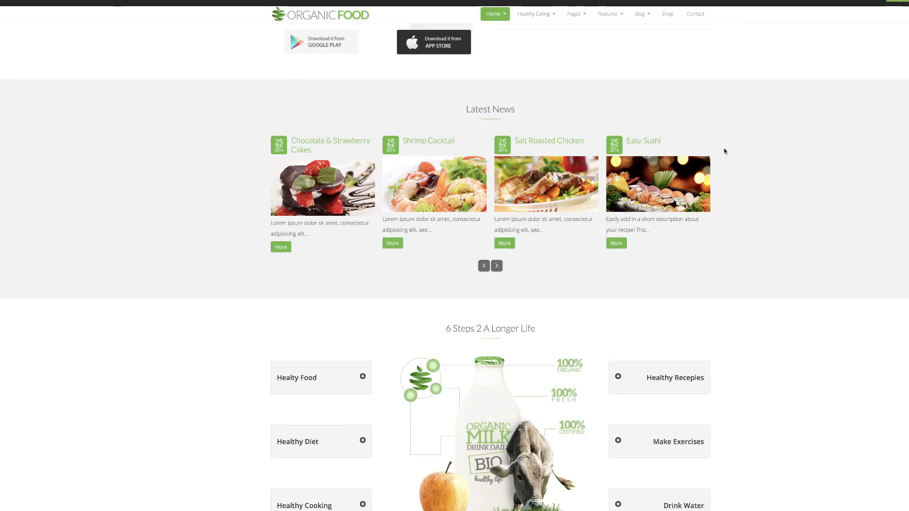
- Add a new regular section below the blog section with a three-column row whose middle column is the widest
scroll(206, 296, "down", 4)
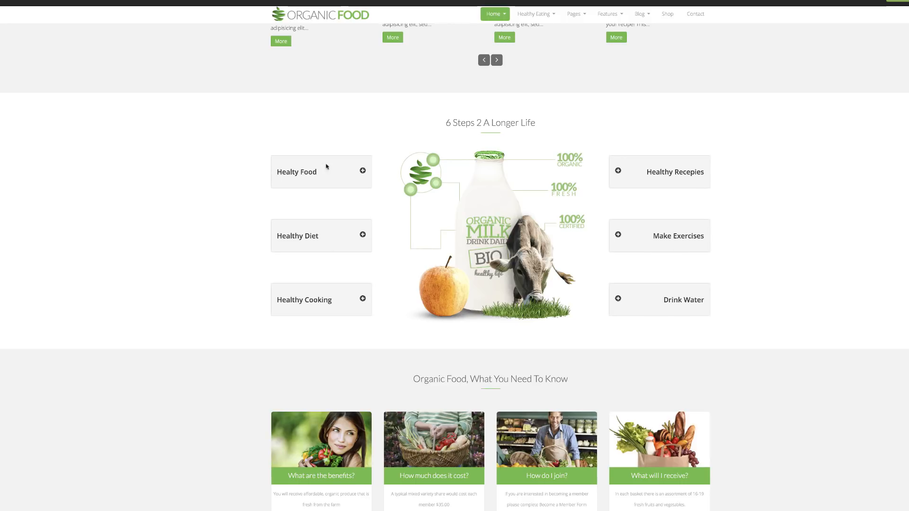
mouse_move(363, 172)
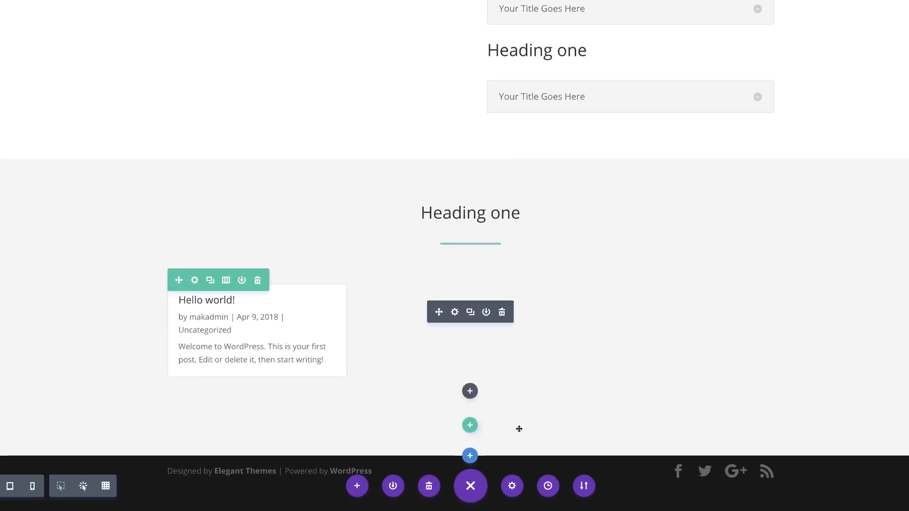
left_click(470, 456)
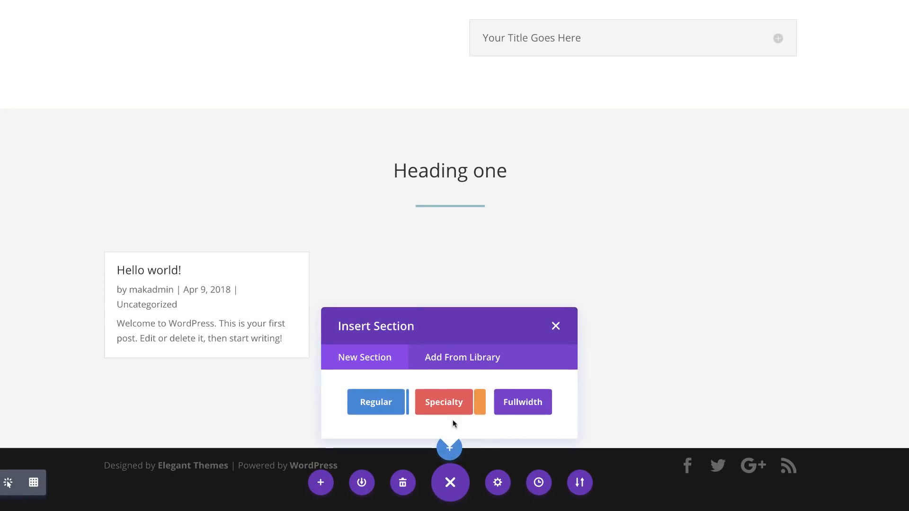
left_click(379, 401)
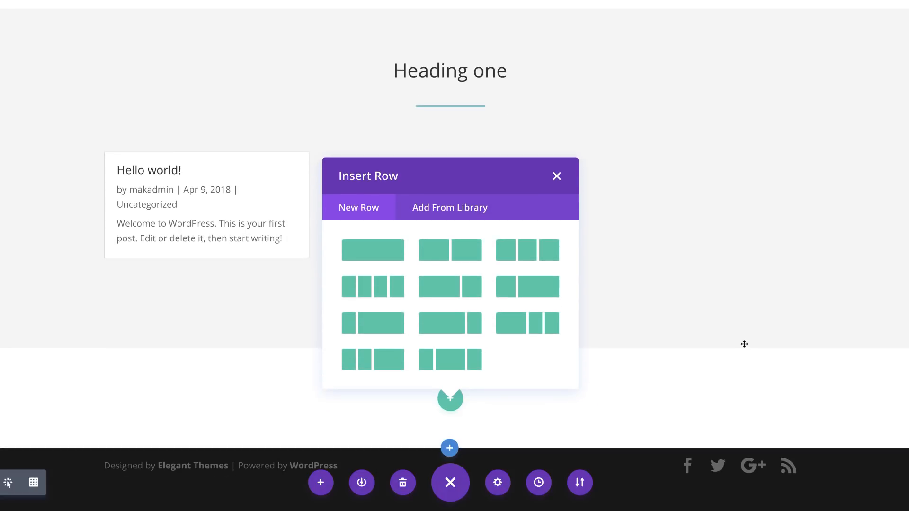
left_click(449, 364)
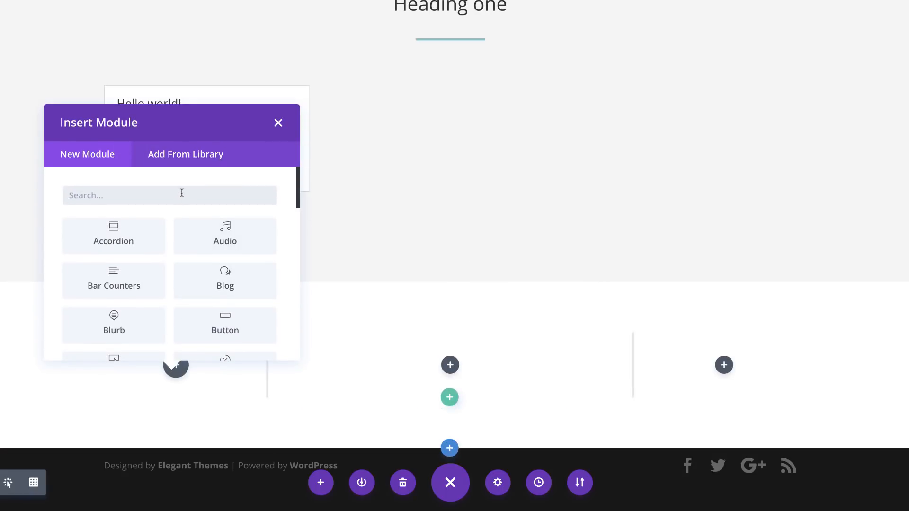
- Insert an Image module with the default placeholder in the row's first column and duplicate it twice to make three
type("image")
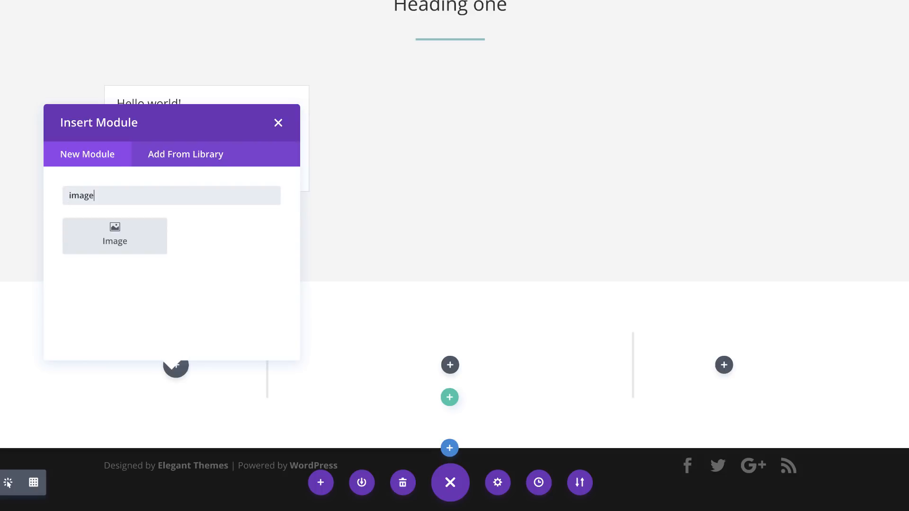
left_click(165, 238)
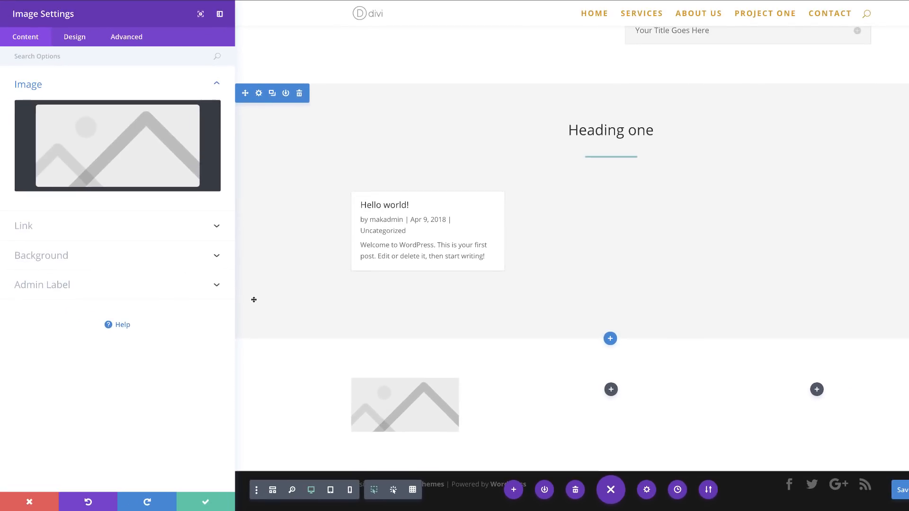
left_click(203, 500)
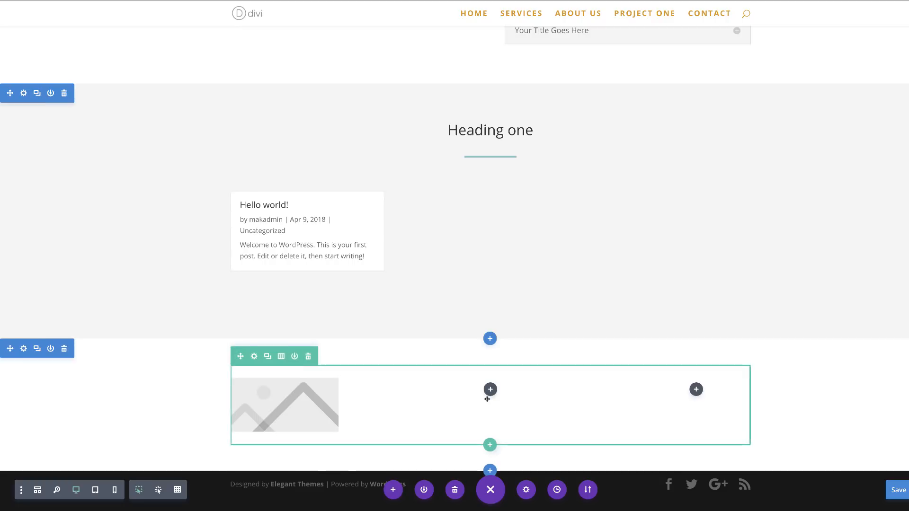
left_click(285, 376)
left_click(285, 376)
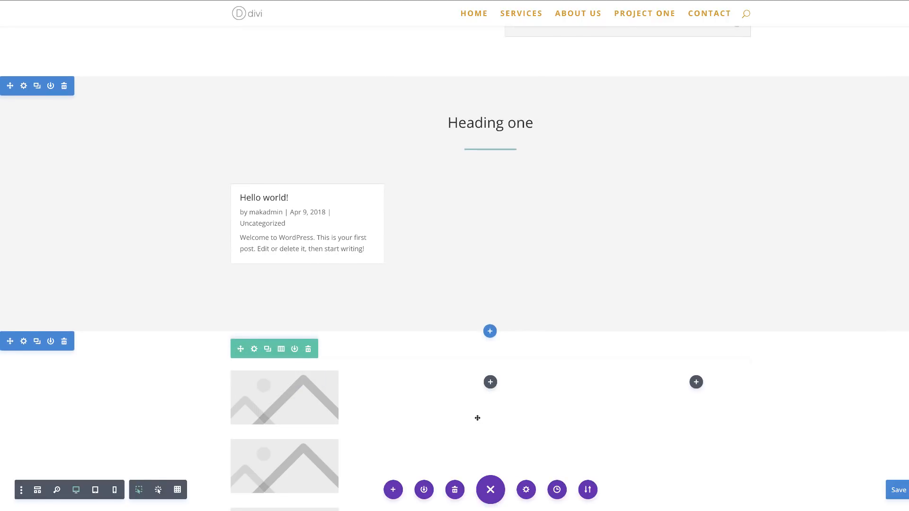
- Insert an Image module with the default placeholder in the row's wide middle column and save it
scroll(477, 418, "down", 3)
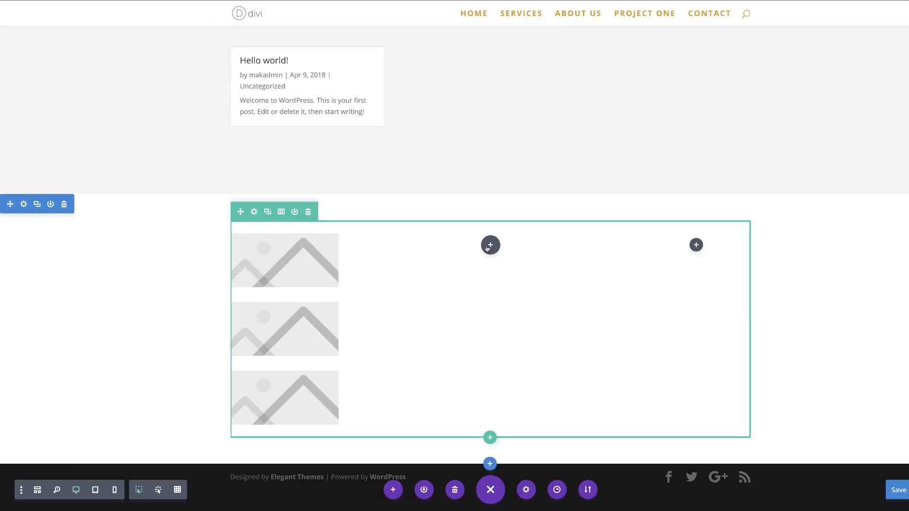
left_click(491, 245)
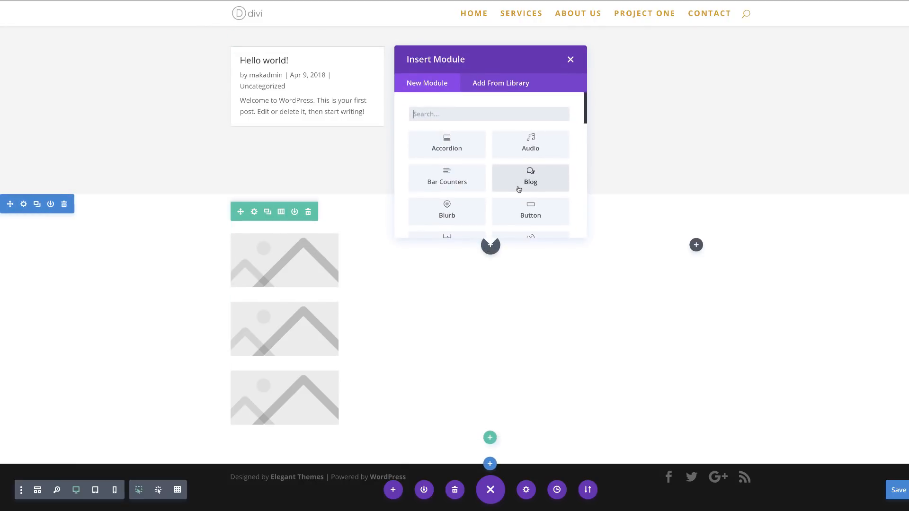
type("image")
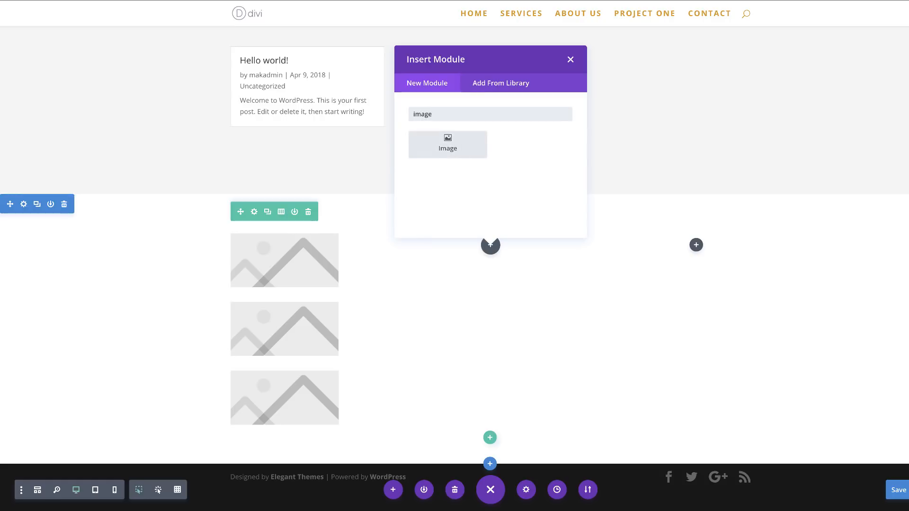
left_click(453, 144)
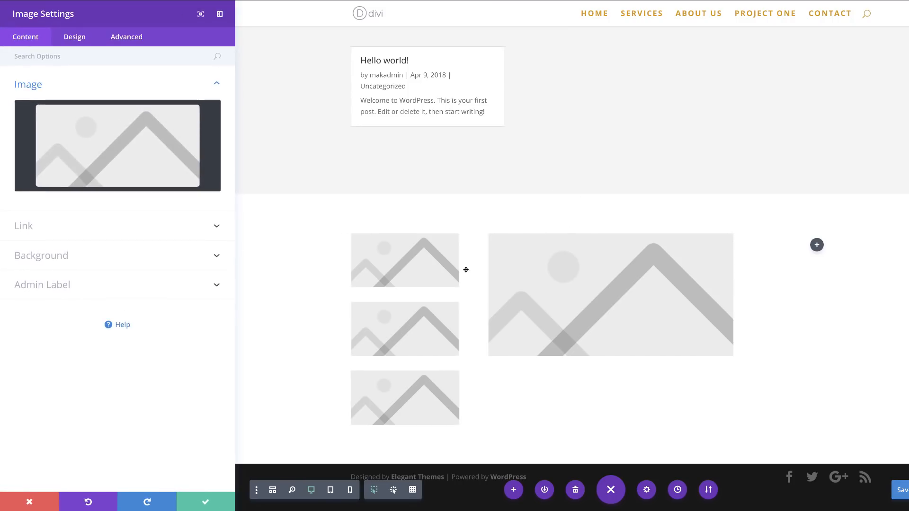
key("Return")
- Add a new regular section below the image section with a row of four equal columns
mouse_move(285, 240)
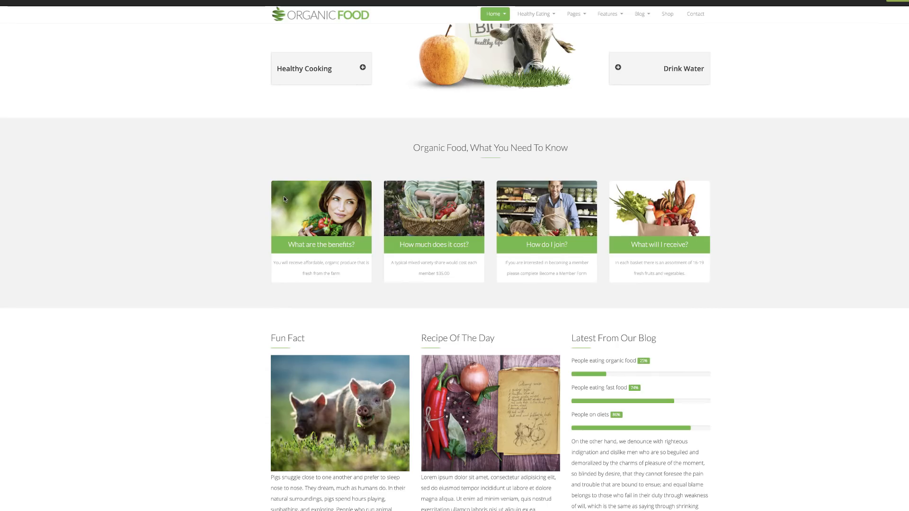
scroll(253, 237, "down", 1)
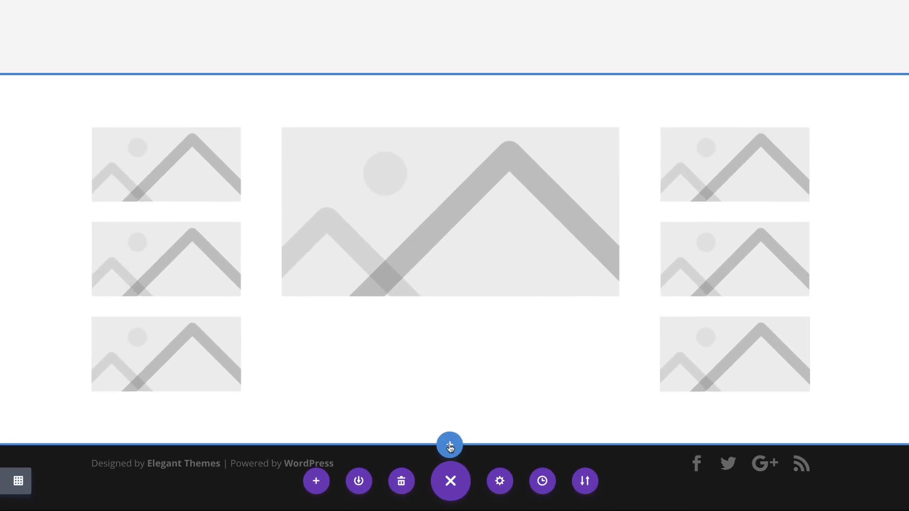
left_click(450, 446)
left_click(400, 362)
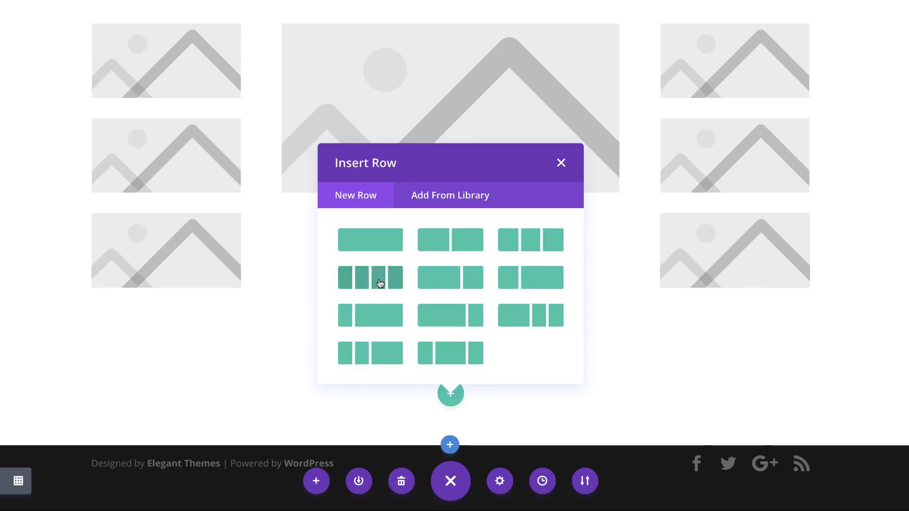
left_click(385, 282)
- Insert a Blurb module in the first column, shorten its body text to end at "style every aspect", and save it
scroll(498, 291, "down", 1)
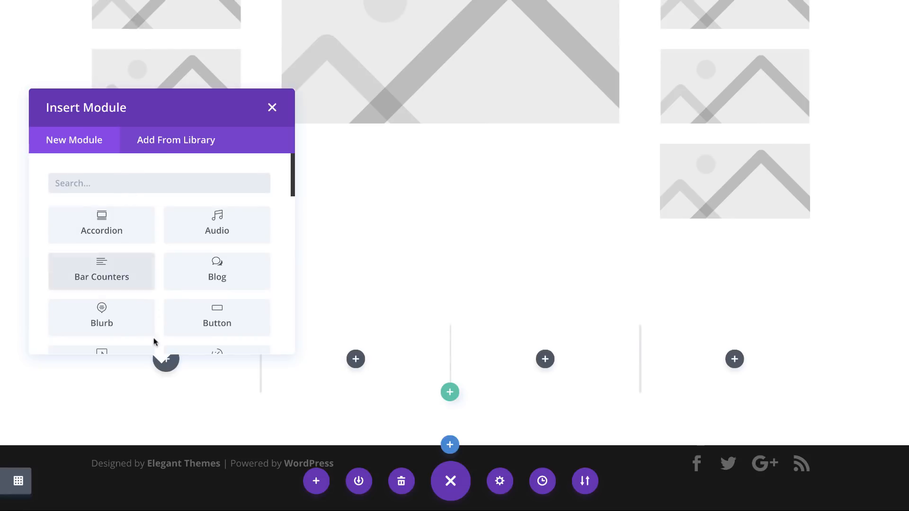
left_click(122, 319)
scroll(345, 336, "down", 2)
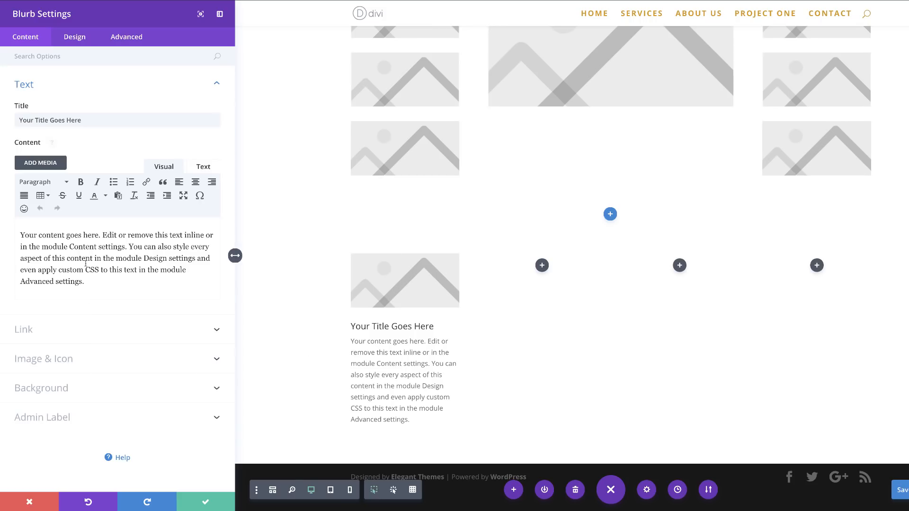
left_click(129, 248)
left_click_drag(44, 258, 140, 298)
key("BackSpace")
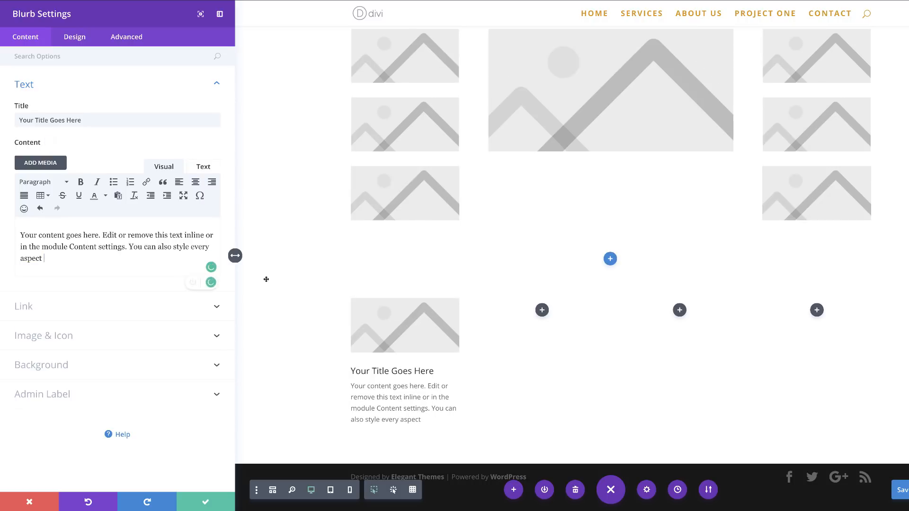
left_click(206, 502)
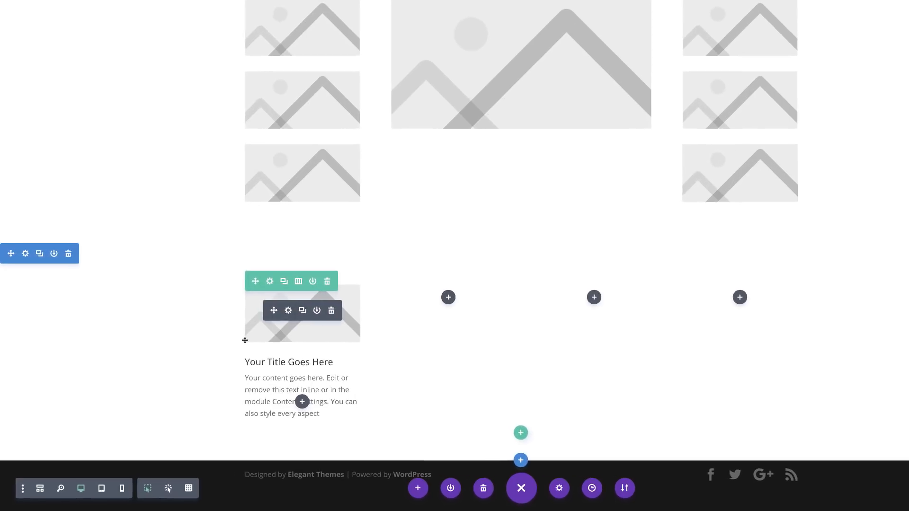
- Give the blurb section a light grey background colour and save the section
left_click(32, 174)
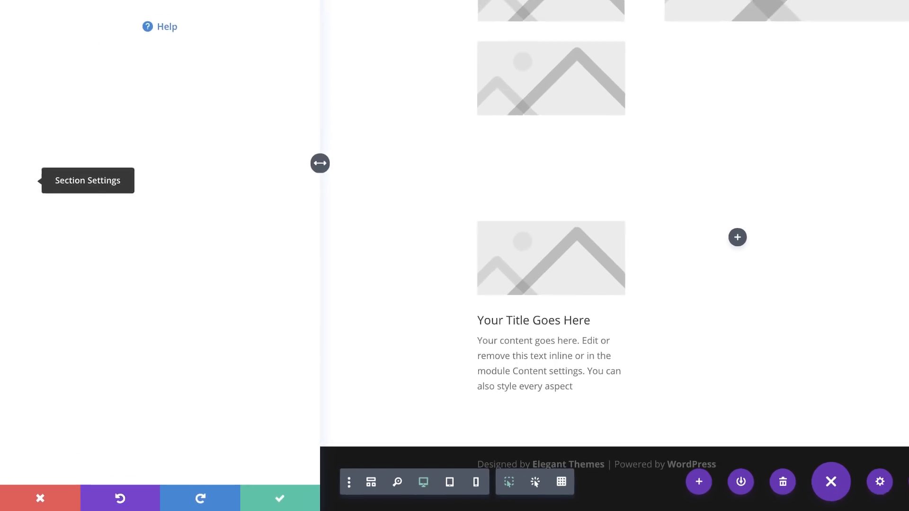
left_click(116, 168)
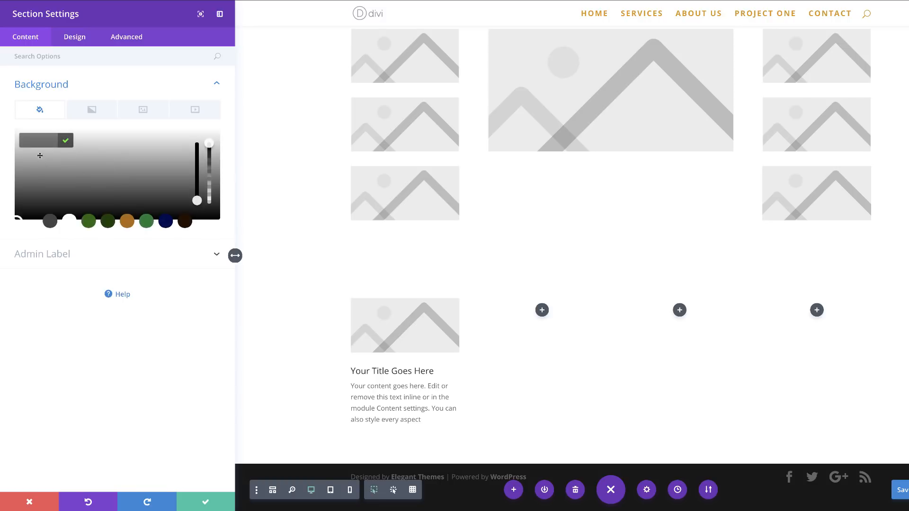
left_click_drag(39, 155, 16, 134)
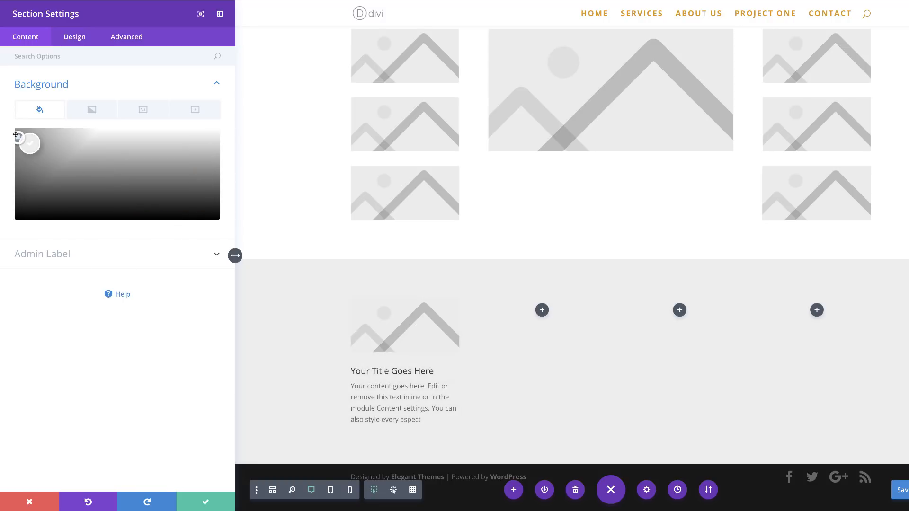
left_click(205, 502)
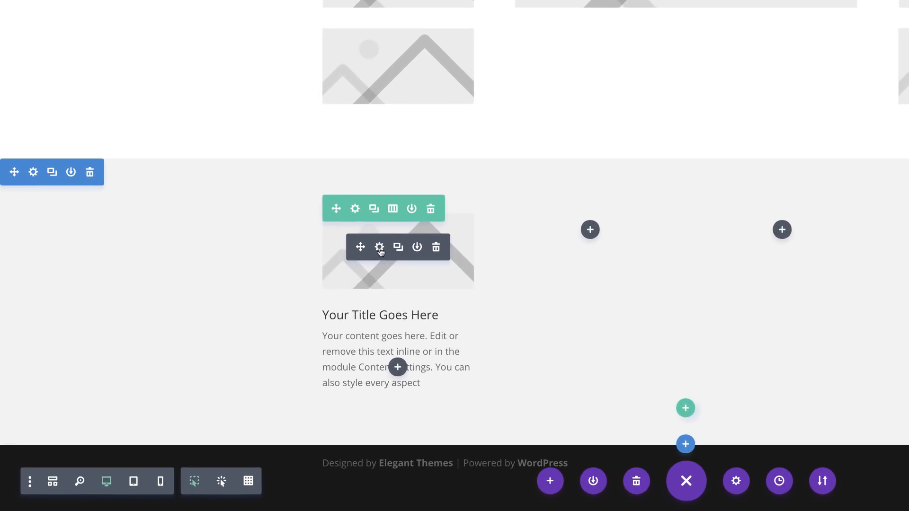
- Give the blurb a 1px solid border with 4px rounded corners
left_click(379, 248)
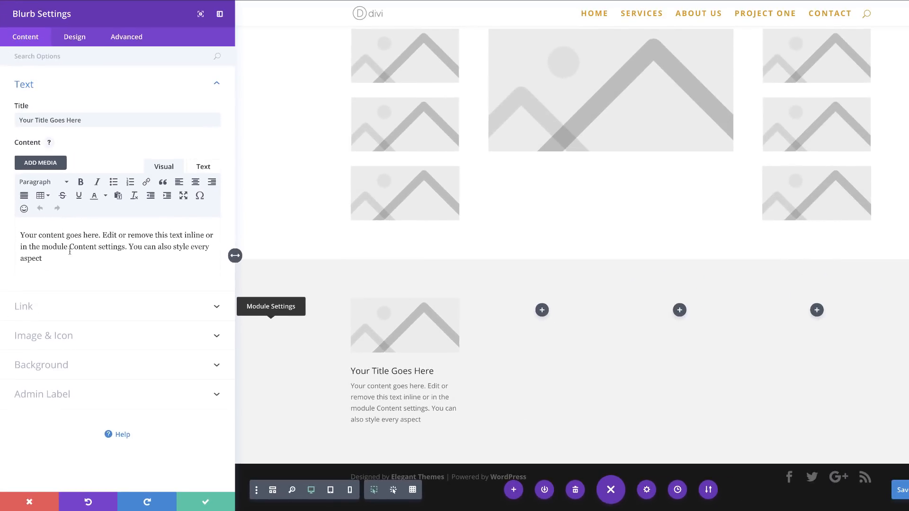
left_click(75, 37)
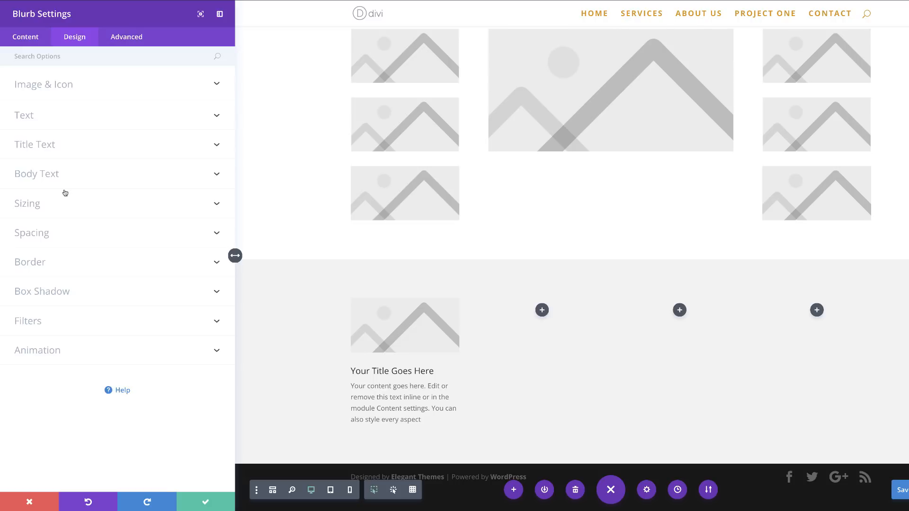
left_click(41, 266)
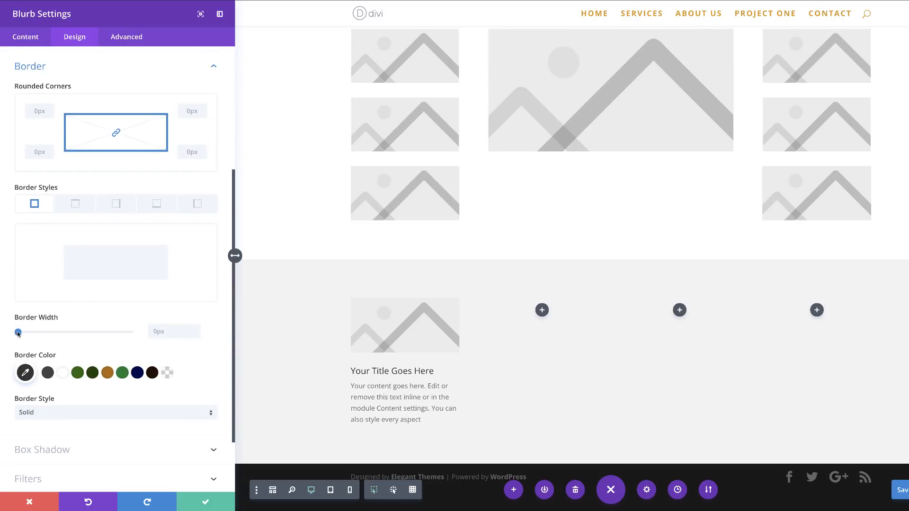
left_click_drag(19, 334, 20, 335)
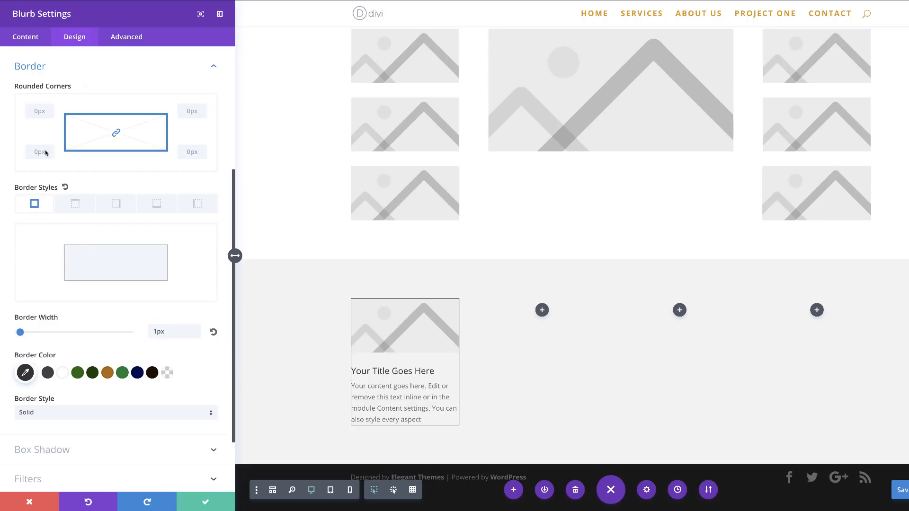
left_click_drag(37, 169, 41, 169)
- Set the blurb's custom padding to 13px top and bottom and 10px left and right
scroll(101, 327, "down", 2)
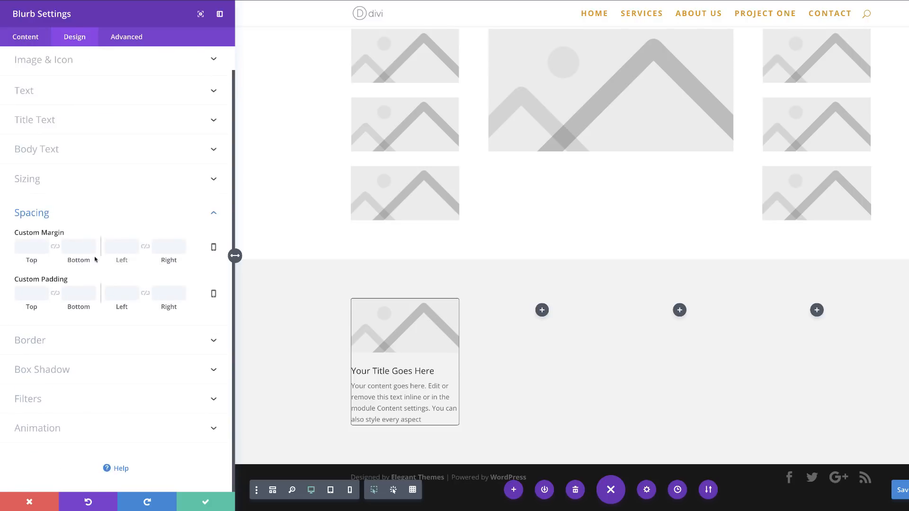
left_click(55, 294)
left_click_drag(121, 308, 82, 307)
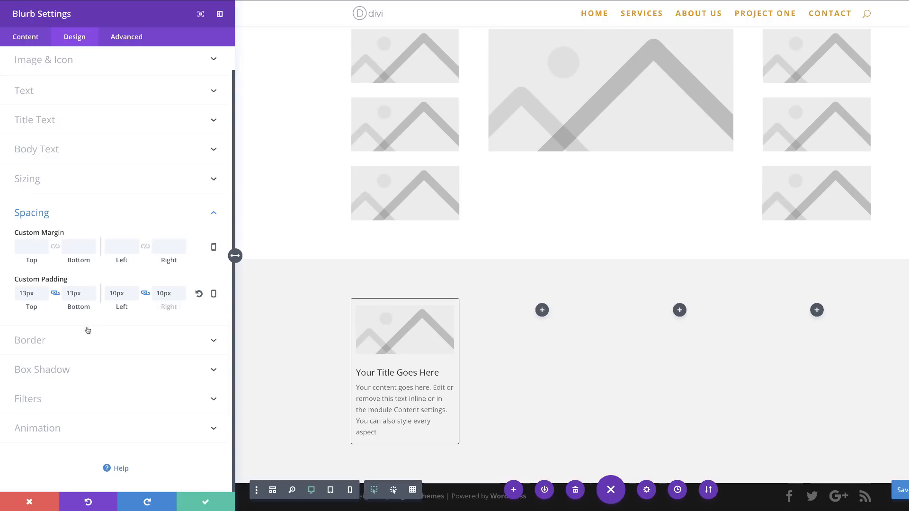
- Change the blurb's border colour to light grey, #c4c4c4, and save the module
left_click(69, 345)
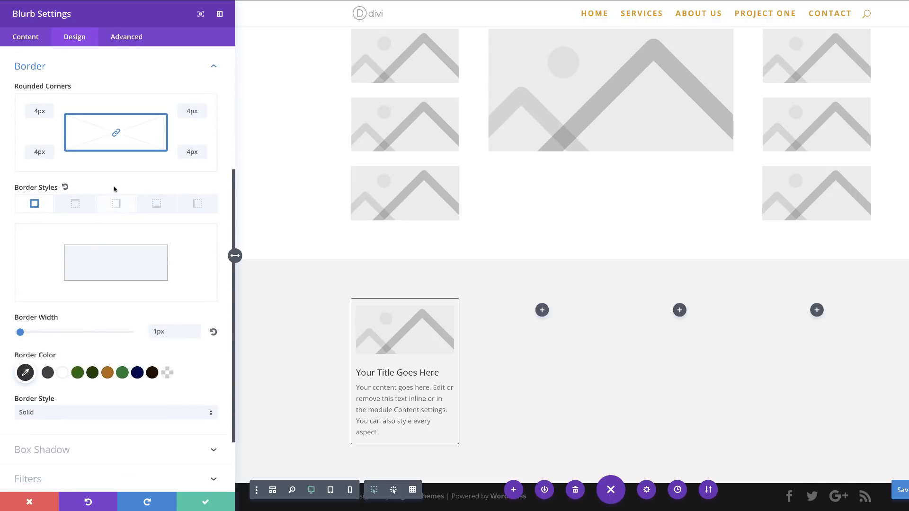
left_click(25, 373)
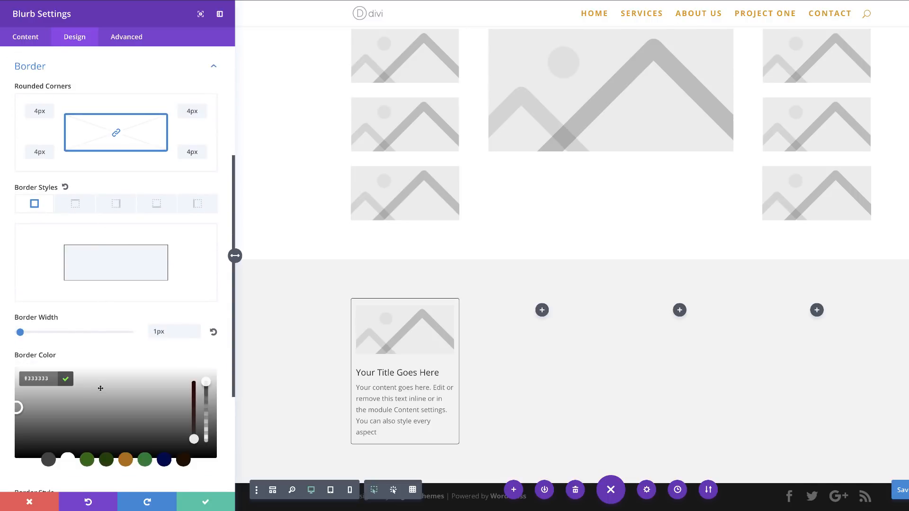
left_click_drag(65, 388, 30, 388)
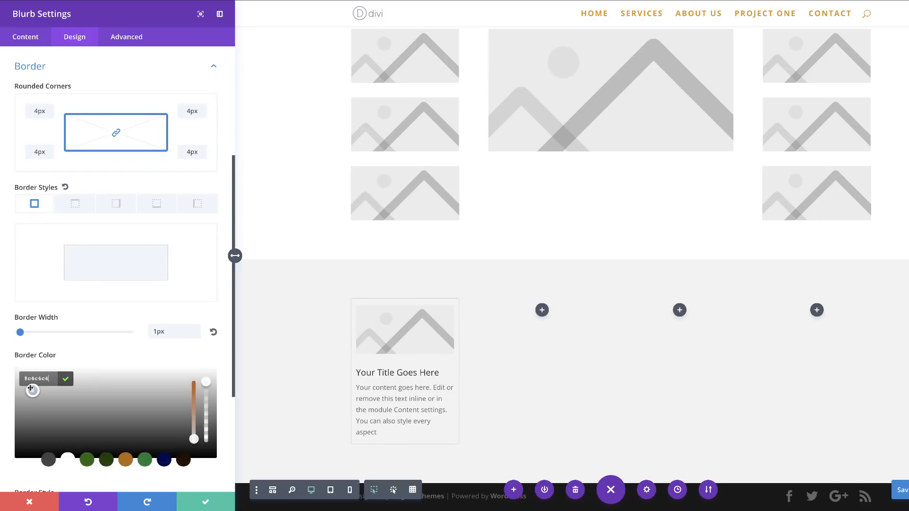
scroll(194, 410, "down", 1)
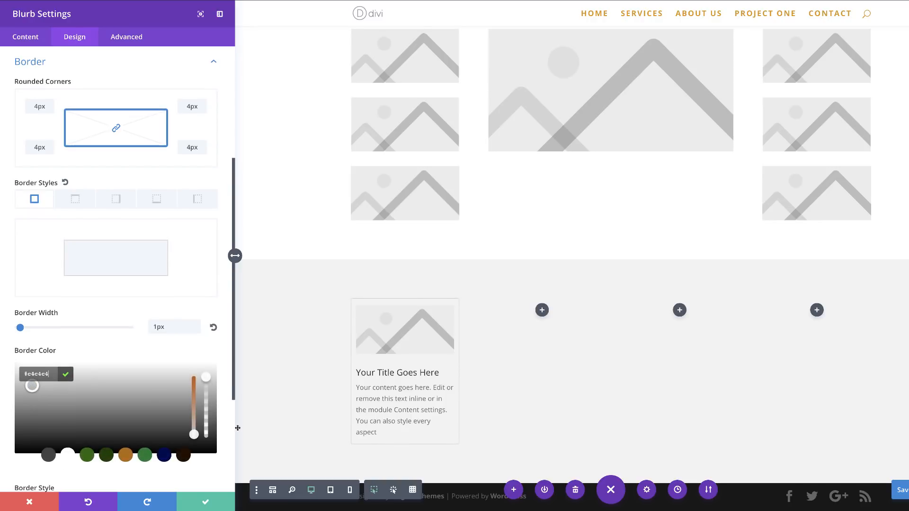
left_click(205, 503)
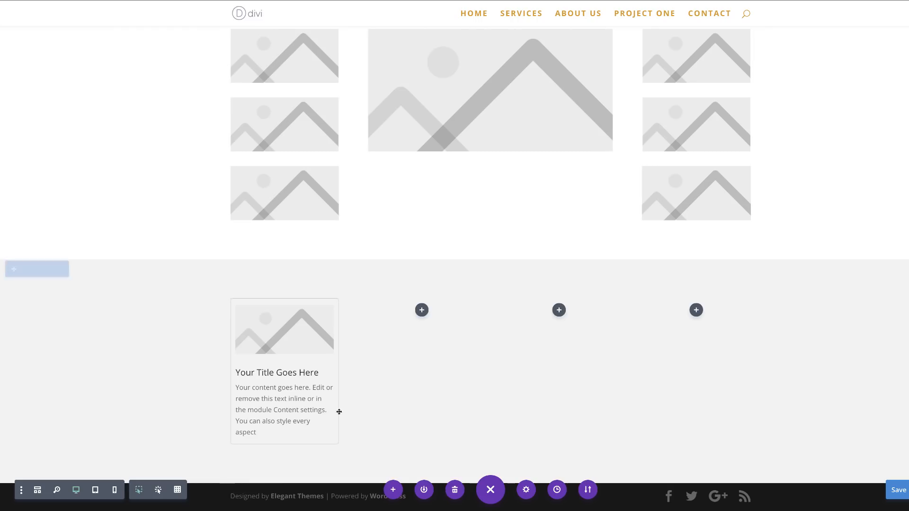
- Examine the blurb's image design options, from rounded corners and border to box shadow, filters and blend mode
left_click(271, 324)
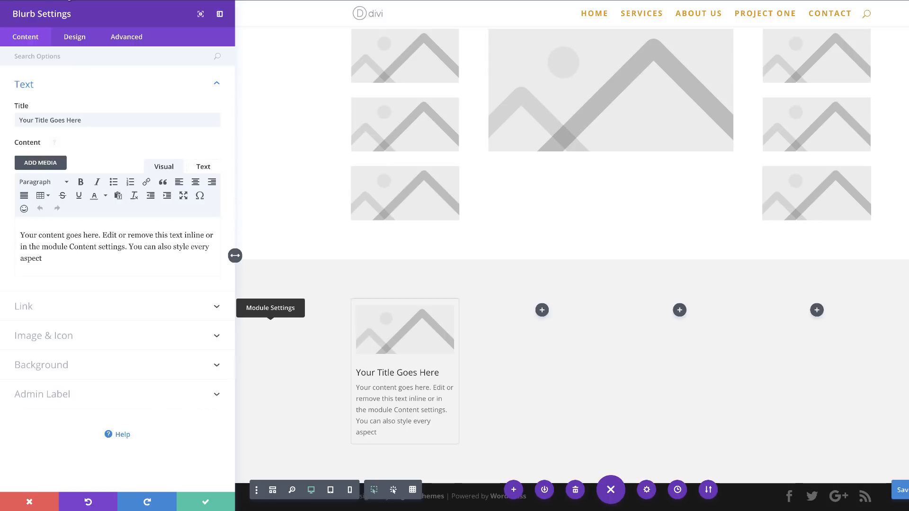
left_click(75, 37)
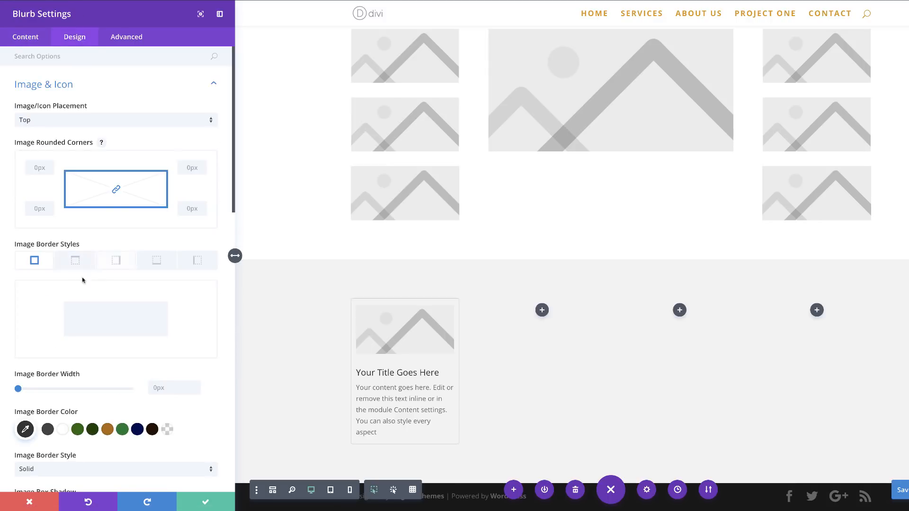
scroll(130, 300, "down", 2)
scroll(130, 300, "down", 4)
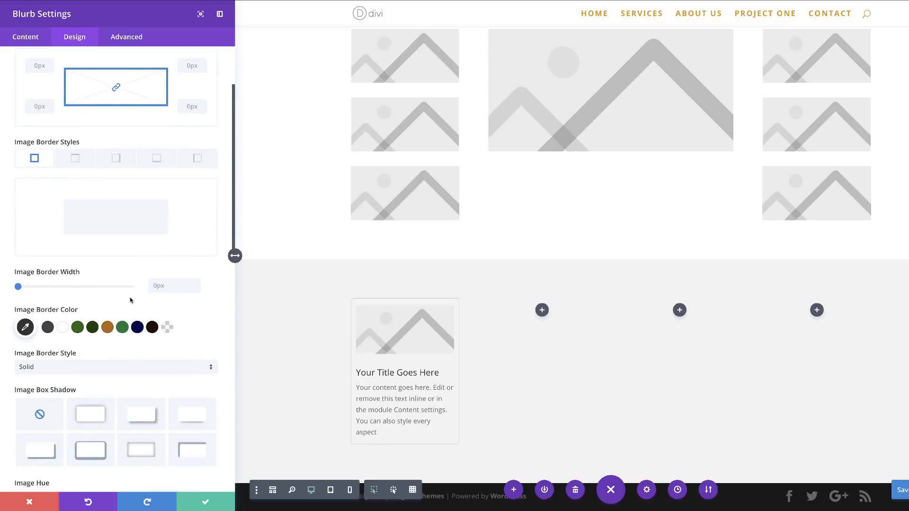
scroll(132, 299, "down", 12)
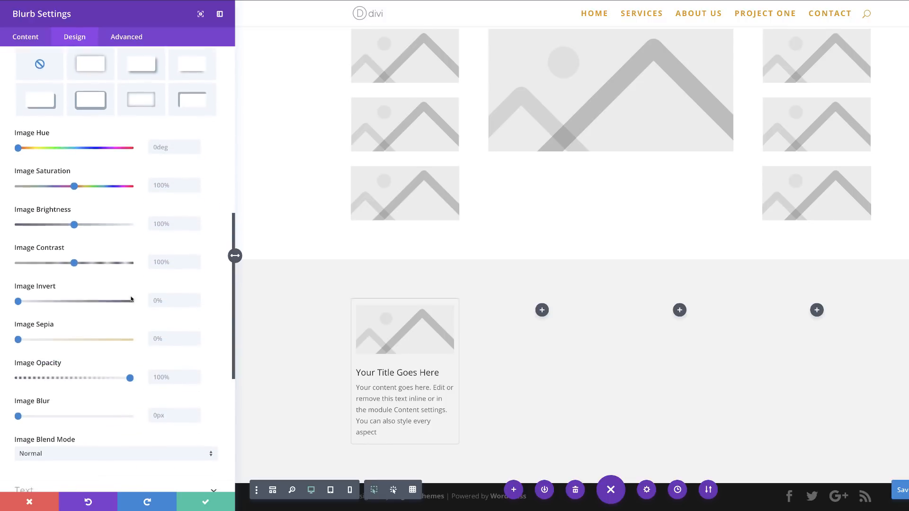
scroll(133, 298, "down", 2)
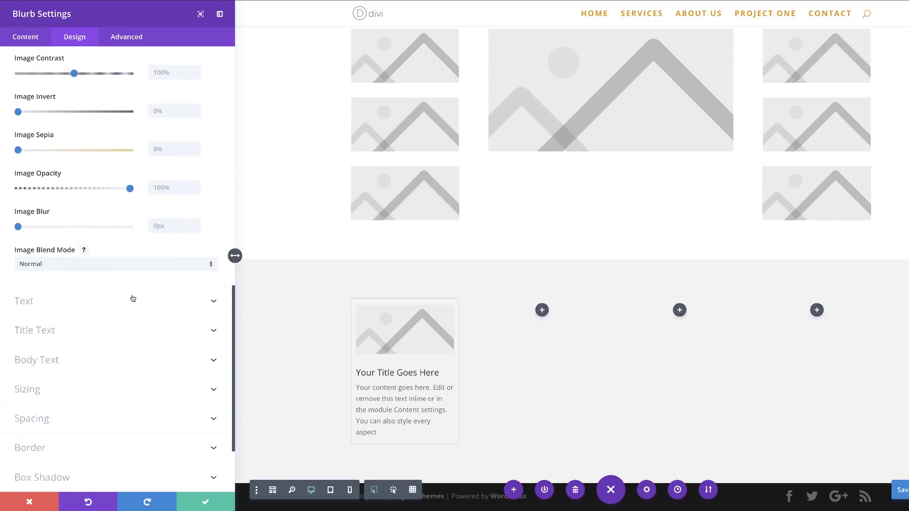
left_click(212, 503)
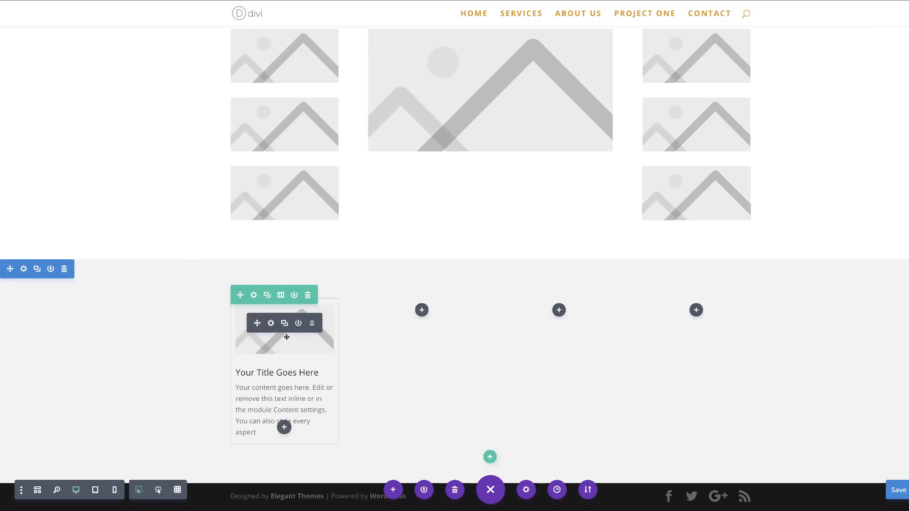
- Duplicate the finished blurb into the three empty columns of the four-column row
left_click(286, 324)
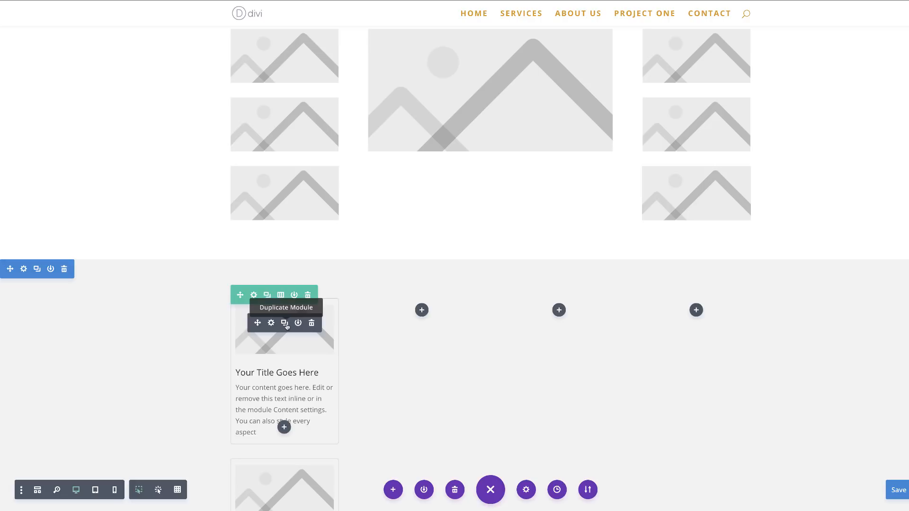
left_click_drag(268, 478, 422, 318)
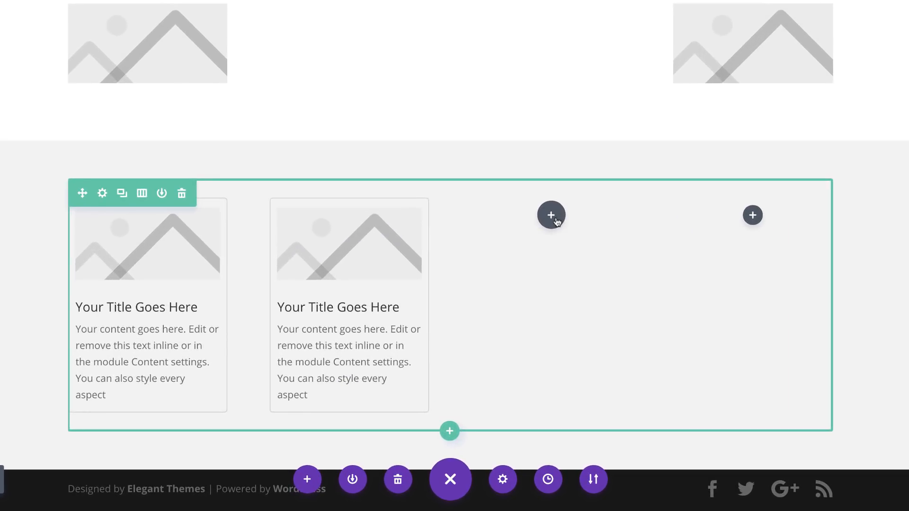
left_click(552, 215)
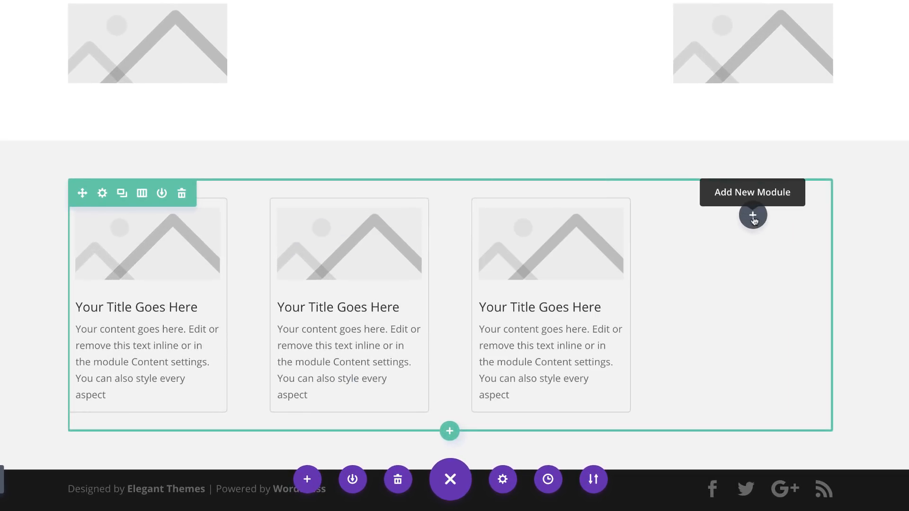
left_click(753, 215)
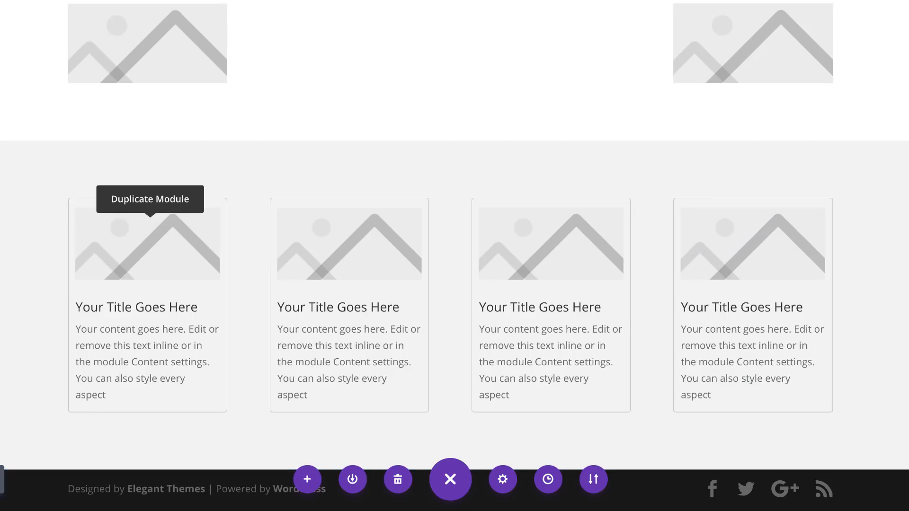
- Copy the blog section's heading-and-divider row into the blurb section and place it above the four blurbs
scroll(455, 256, "up", 2)
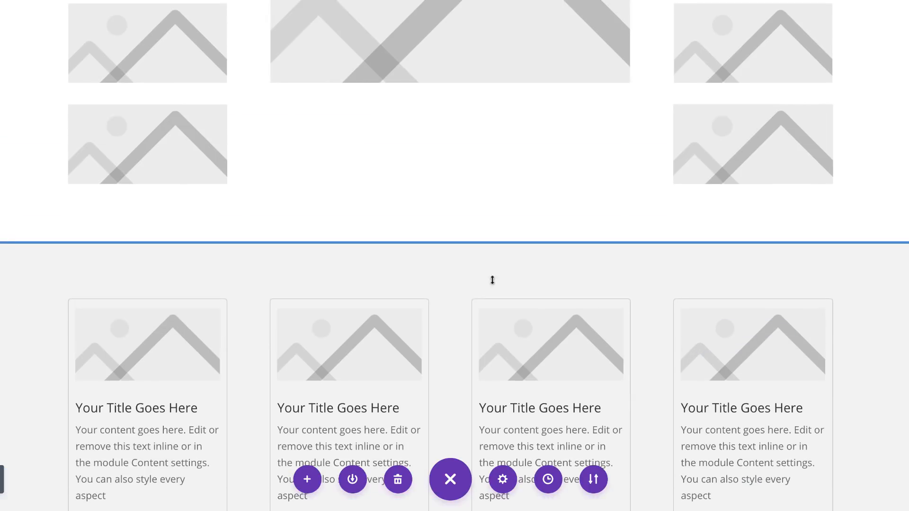
scroll(188, 214, "up", 15)
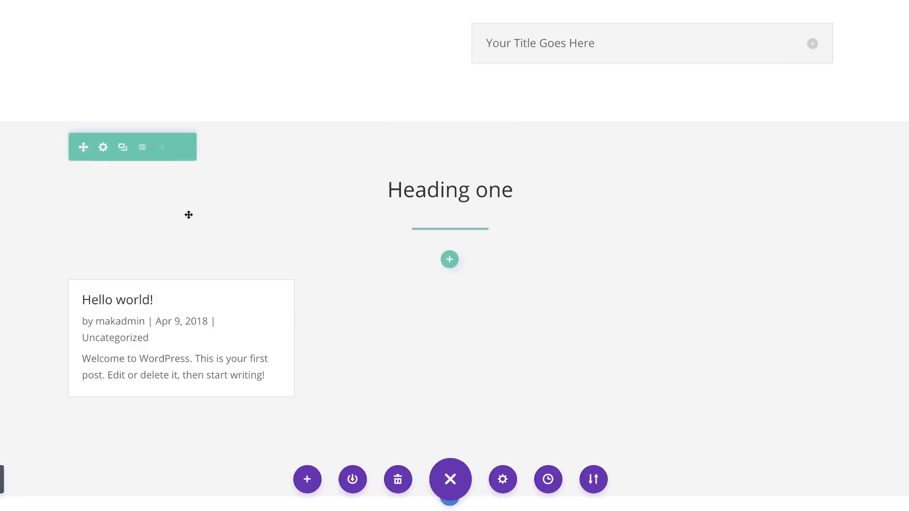
scroll(188, 215, "up", 10)
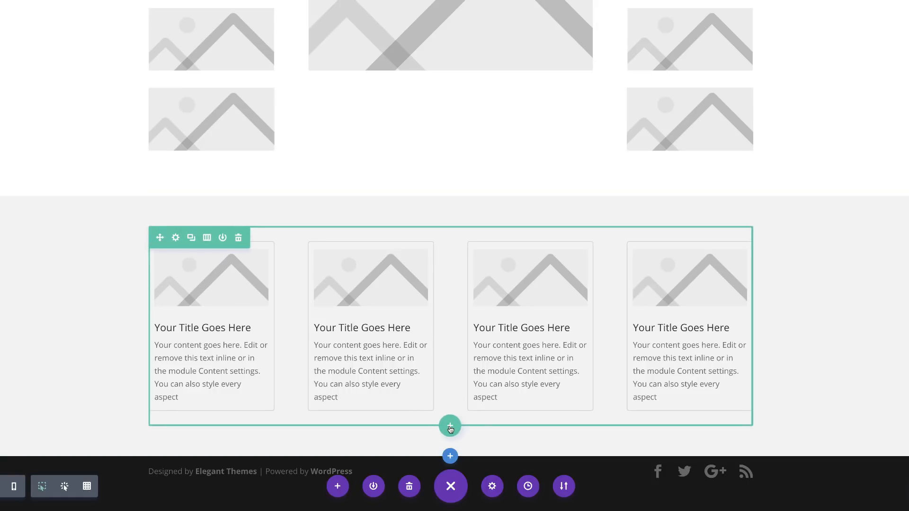
key("ctrl+v")
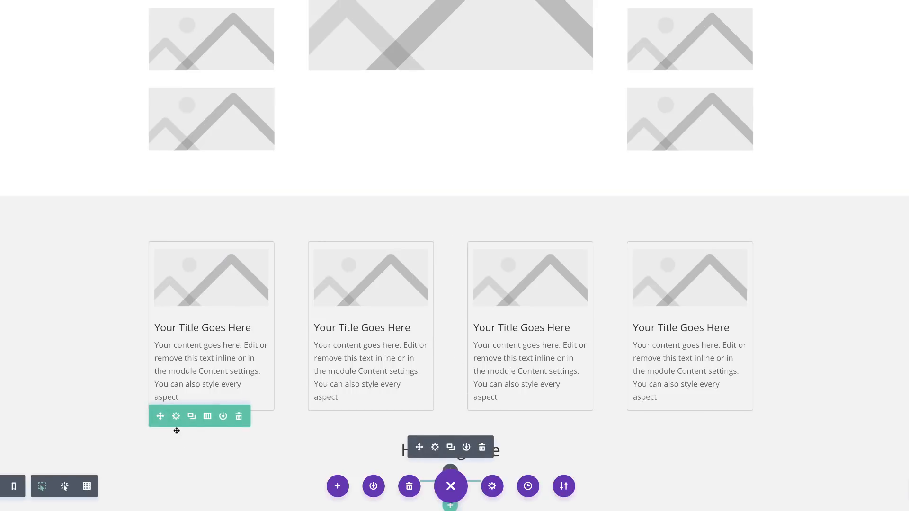
left_click_drag(160, 416, 181, 236)
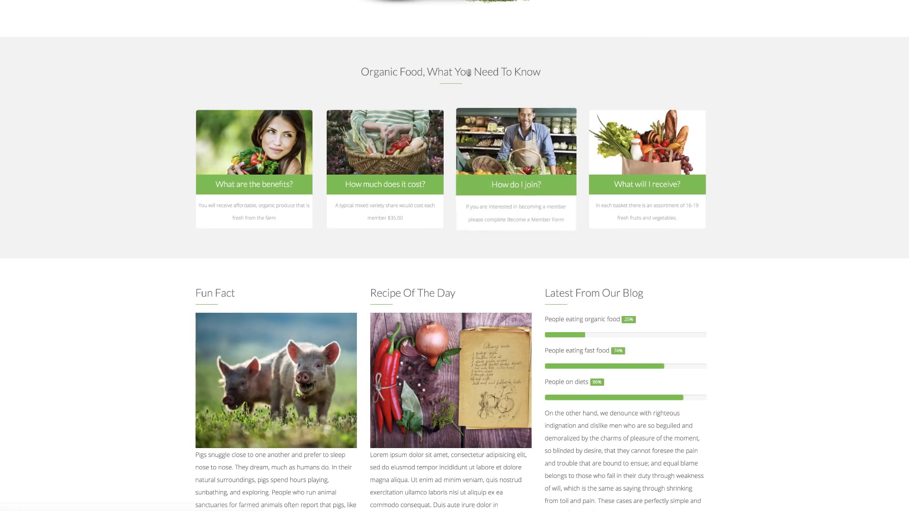
- Add a new section below the blurb section with a row of three equal columns
scroll(144, 223, "down", 6)
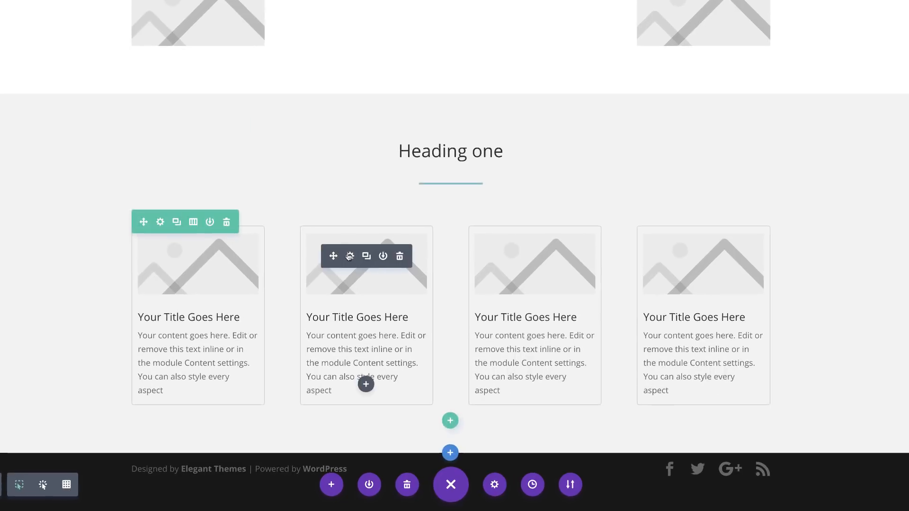
left_click(450, 447)
left_click(377, 402)
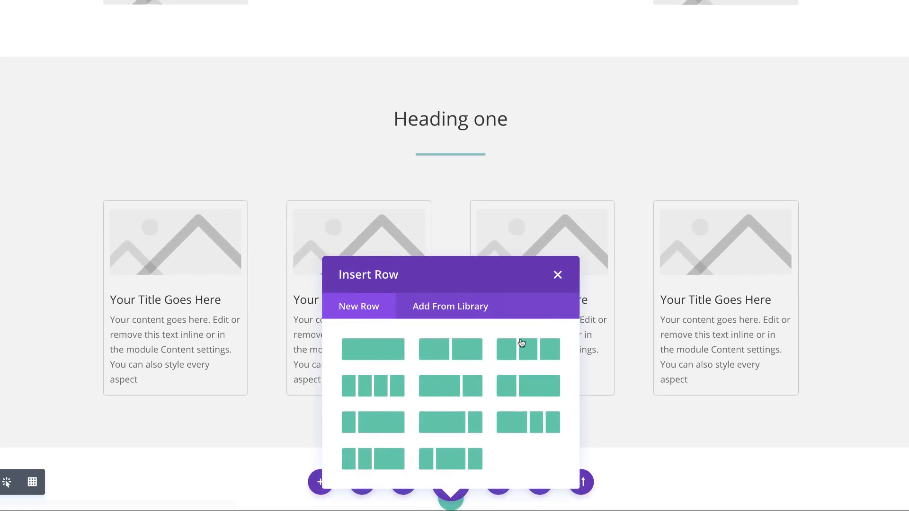
scroll(520, 341, "down", 2)
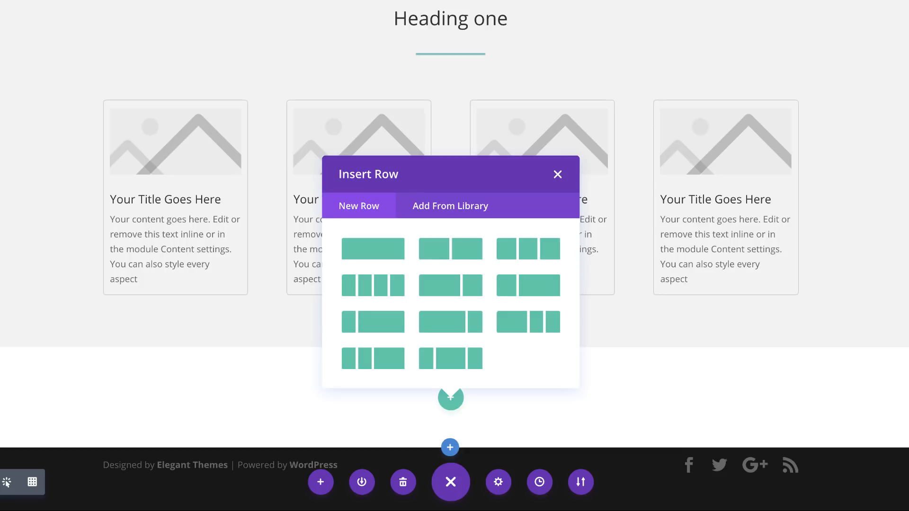
left_click(530, 248)
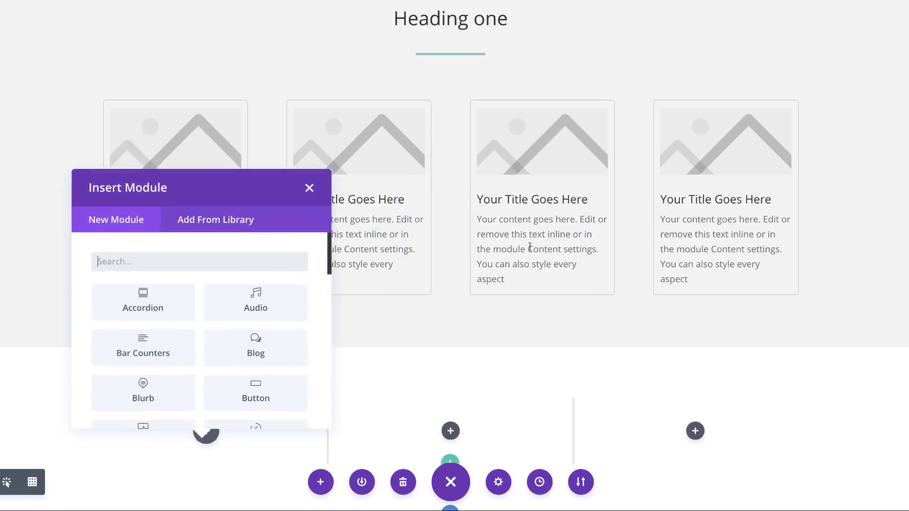
- Insert an Image module with the placeholder picture in the first column and save it
scroll(175, 253, "down", 4)
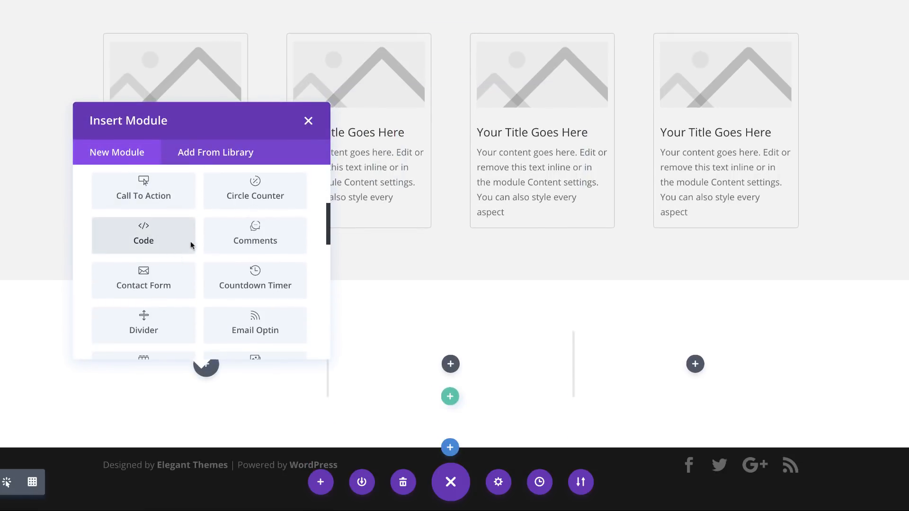
scroll(210, 256, "up", 4)
left_click(211, 196)
type("i")
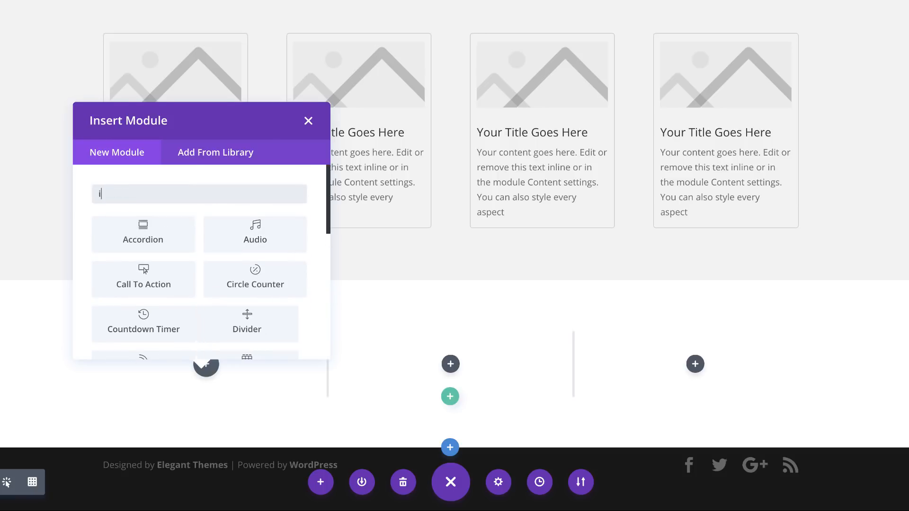
type("mage")
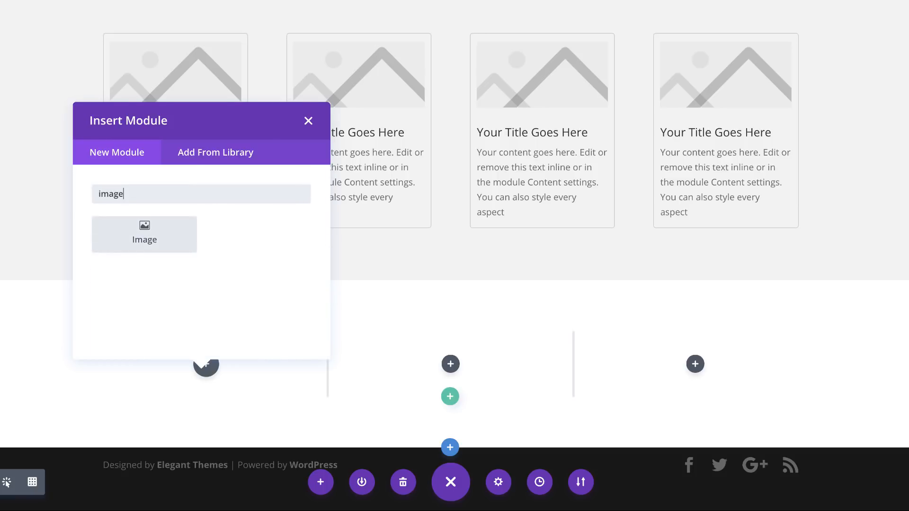
left_click(170, 235)
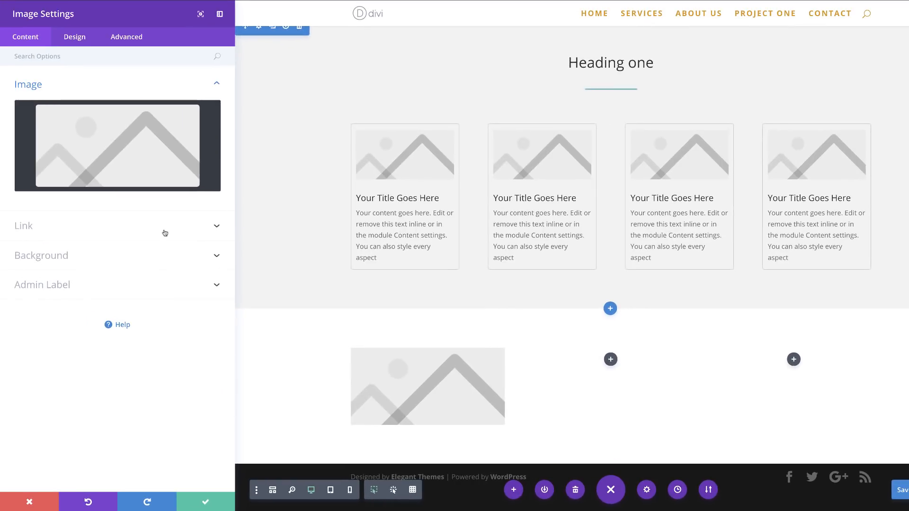
left_click(206, 504)
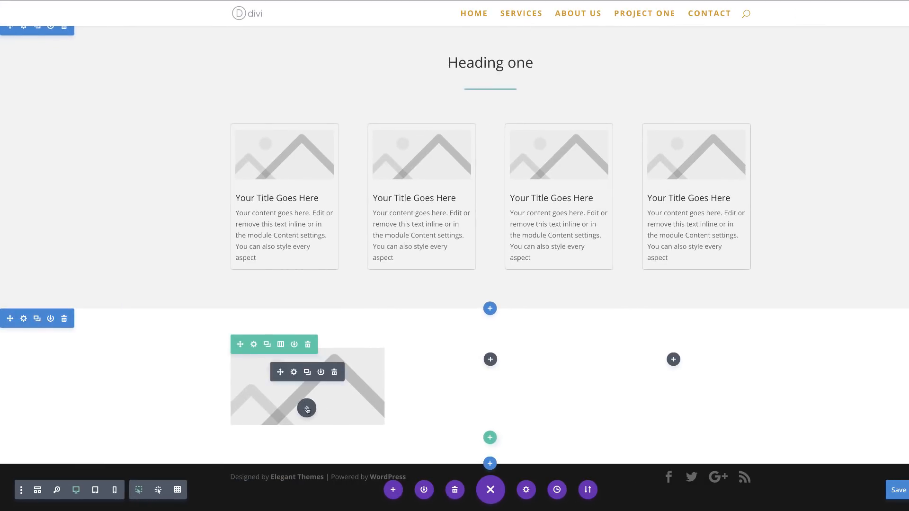
- Add a Text module with the default content below the image in the first column and save it
left_click(307, 409)
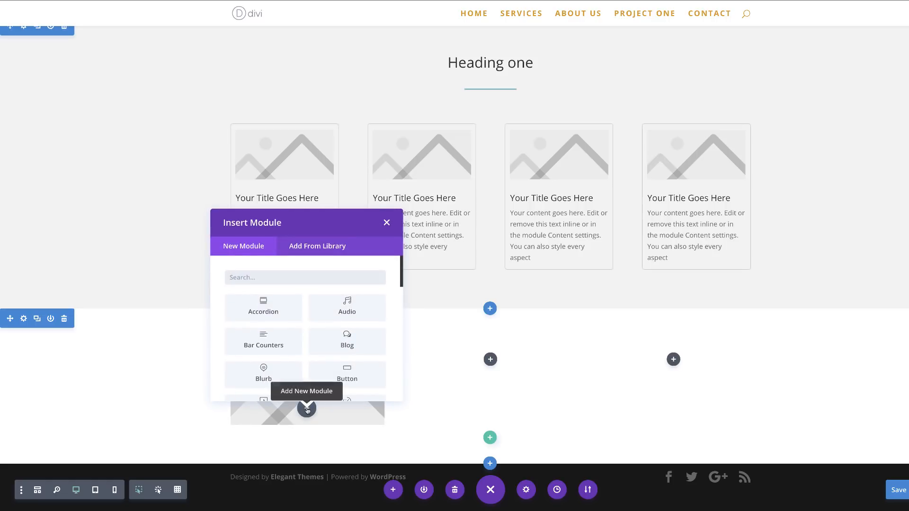
type("text")
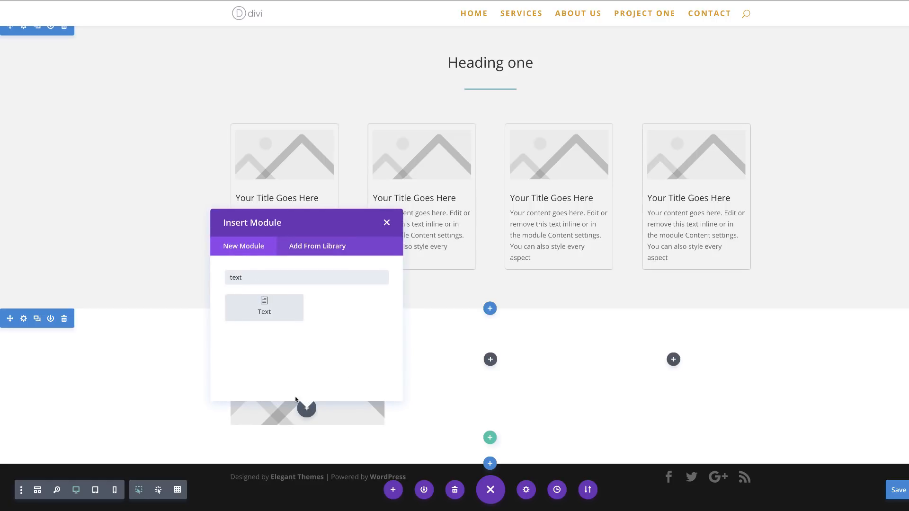
left_click(282, 312)
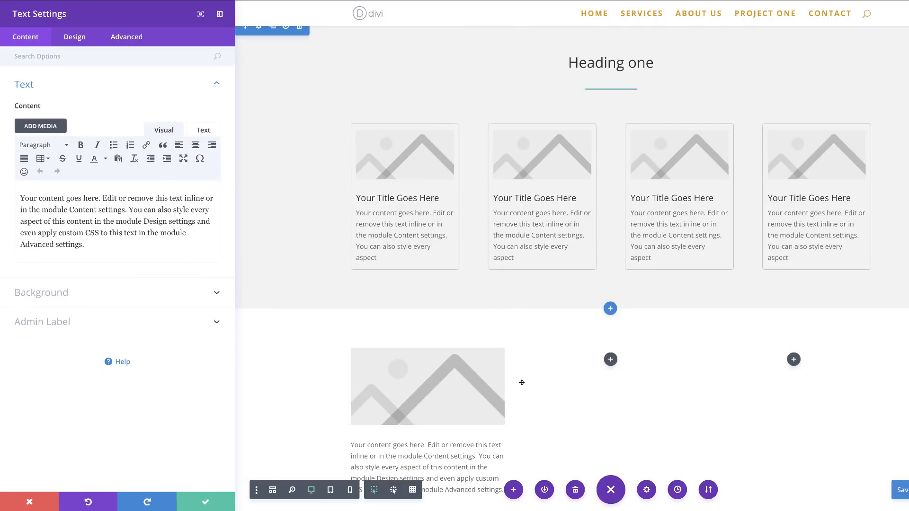
scroll(522, 383, "down", 2)
left_click(209, 505)
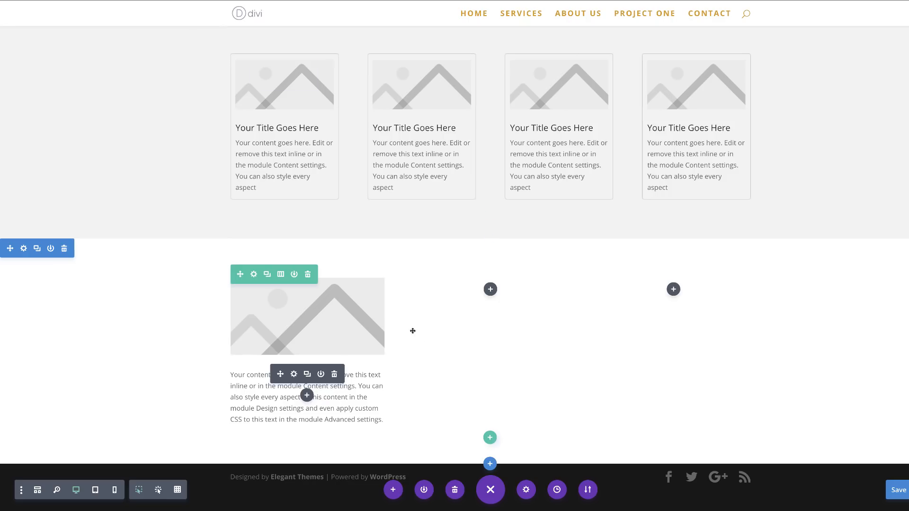
- In wireframe view, duplicate the blurb section's heading text and divider and move the copies above the first column's image, then return to desktop view
scroll(413, 331, "up", 2)
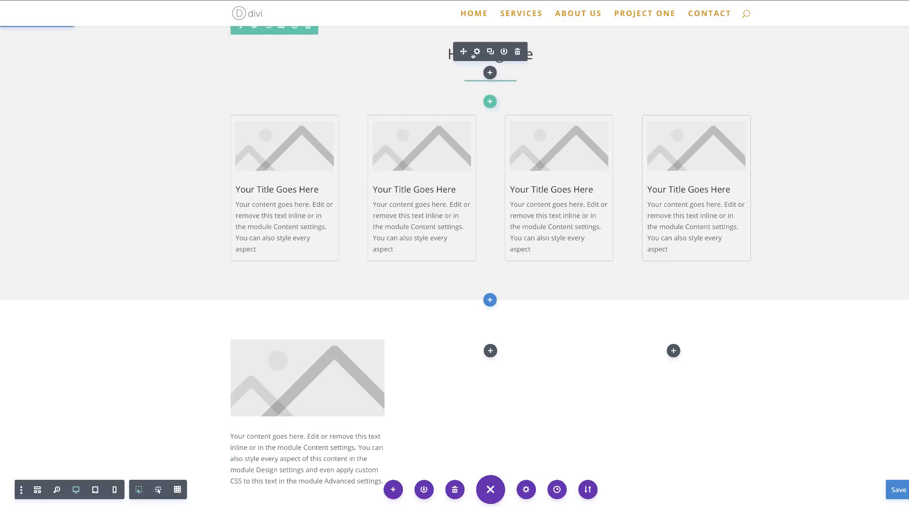
left_click(38, 491)
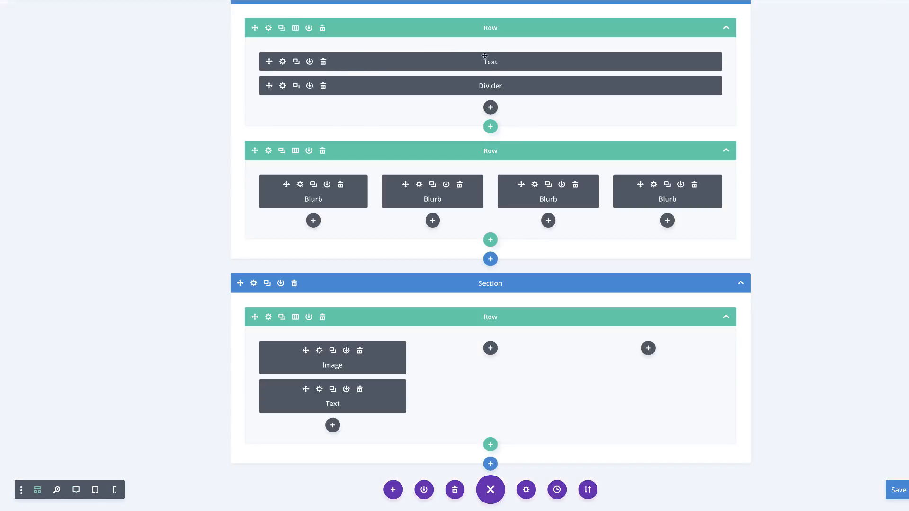
left_click(297, 62)
left_click_drag(268, 86, 293, 341)
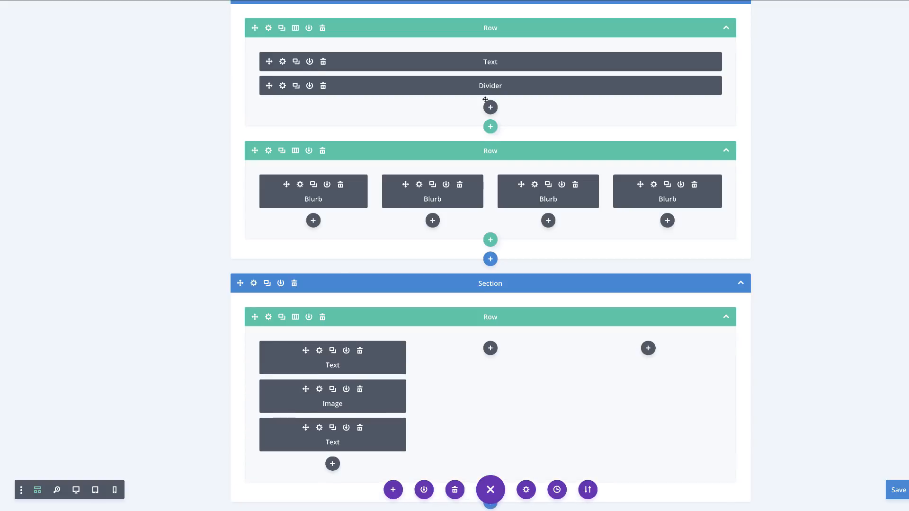
left_click(297, 87)
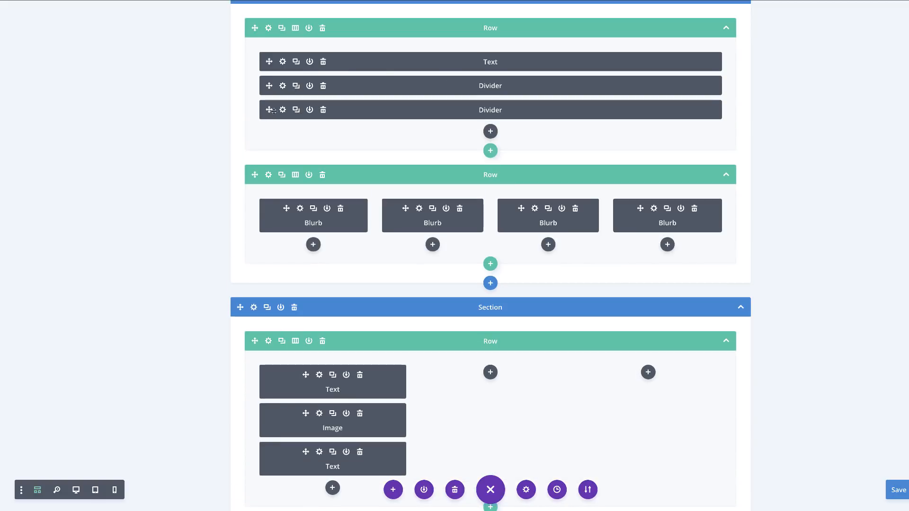
left_click_drag(268, 110, 291, 392)
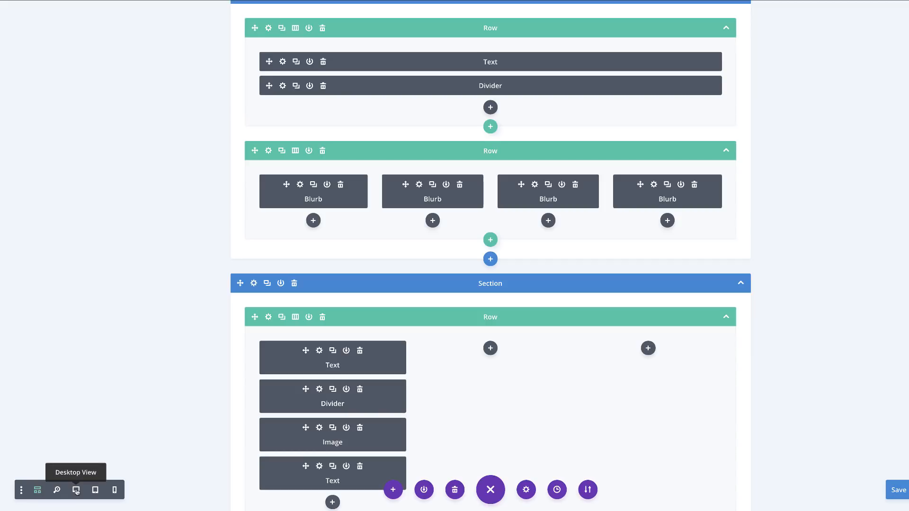
left_click(76, 491)
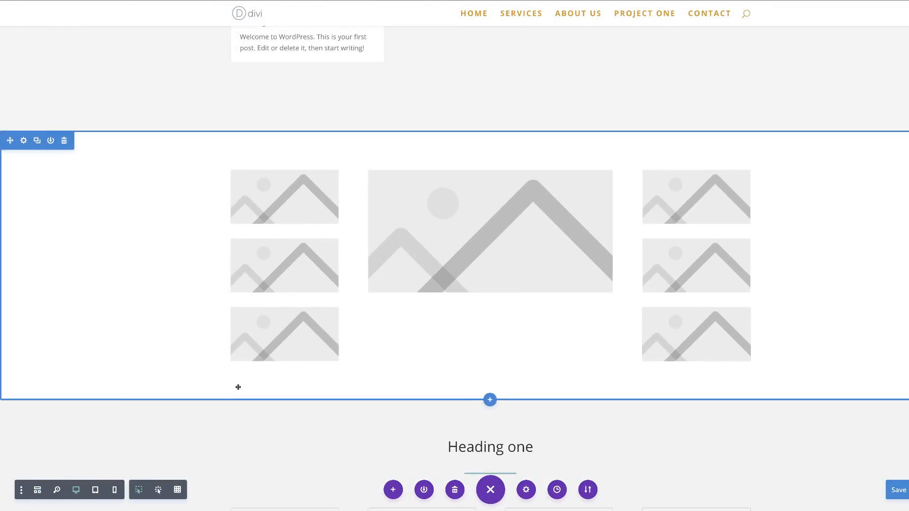
- Left-align the H1 heading text above the first column's image and save the module
scroll(238, 385, "down", 8)
scroll(238, 386, "down", 3)
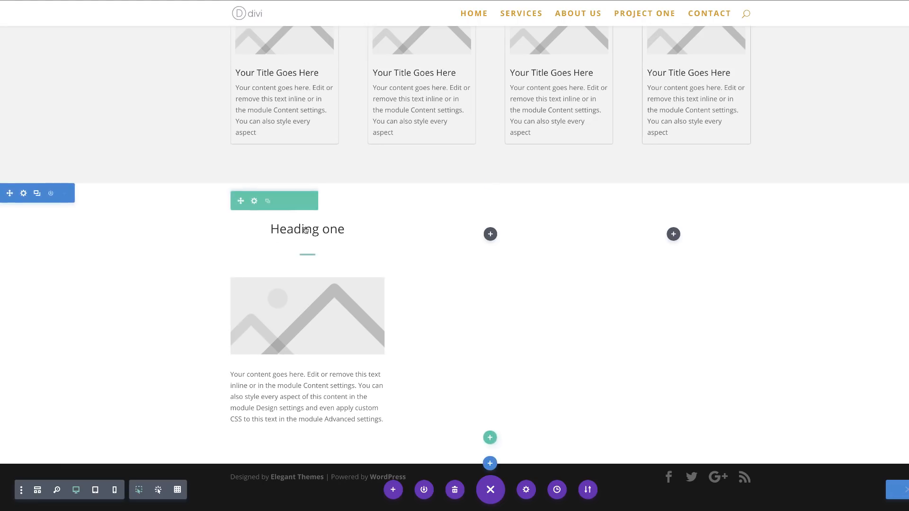
left_click(294, 228)
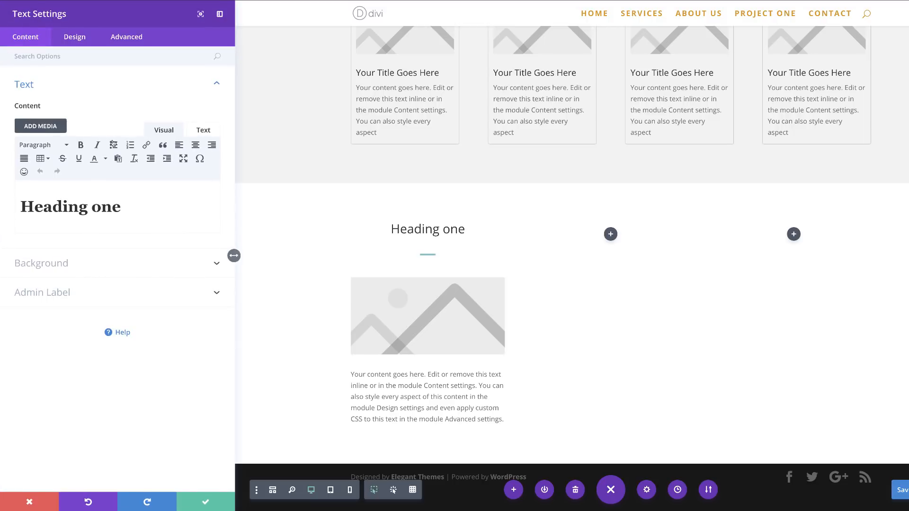
left_click(77, 39)
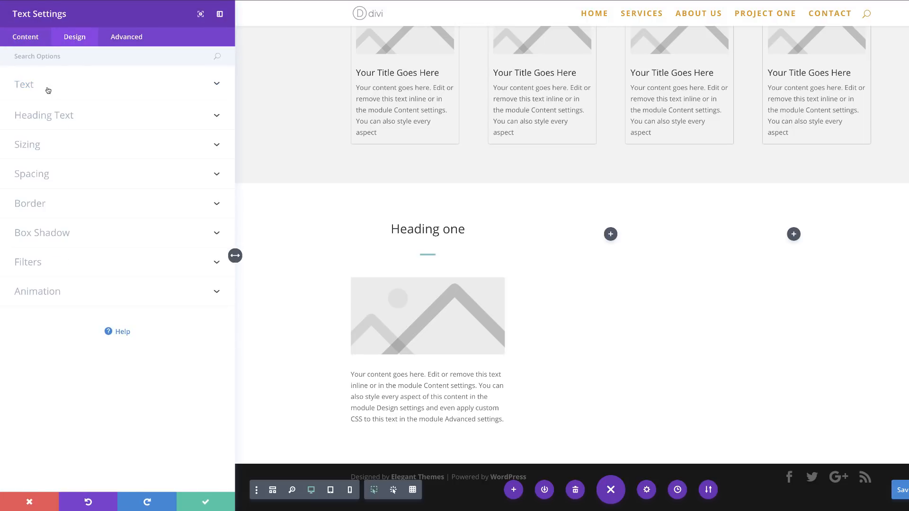
left_click(44, 115)
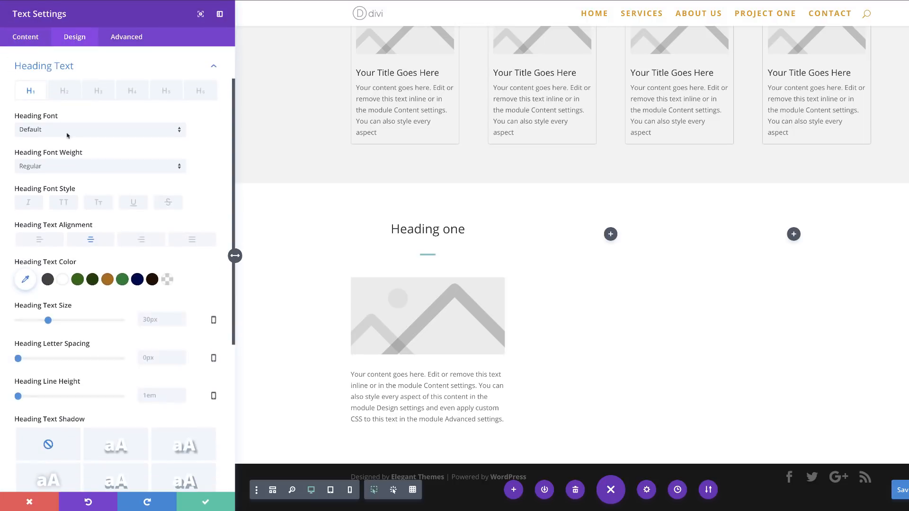
left_click(41, 241)
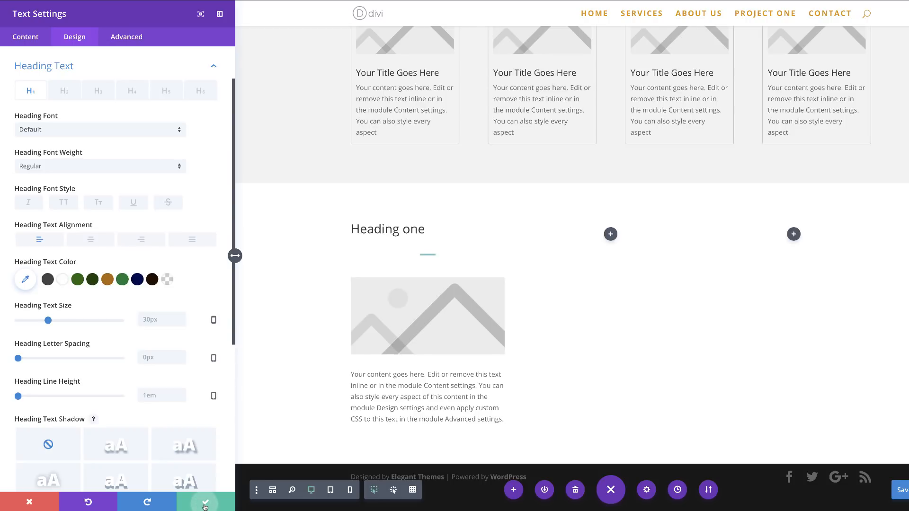
left_click(205, 502)
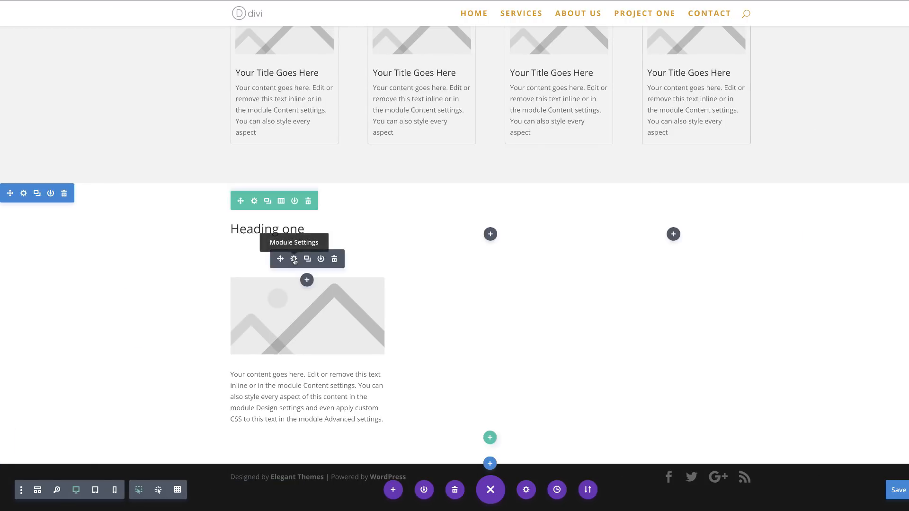
- Left-align the divider below the first column's heading and save the module
left_click(294, 259)
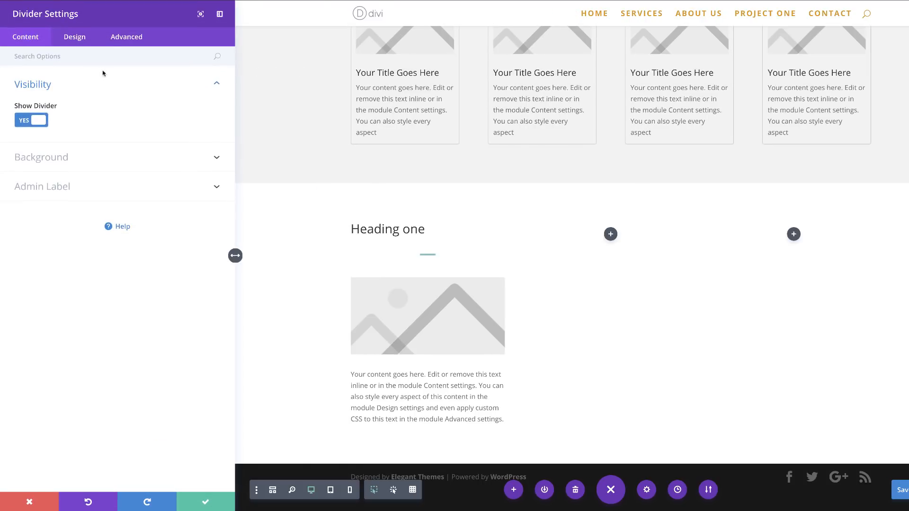
left_click(76, 38)
left_click(47, 145)
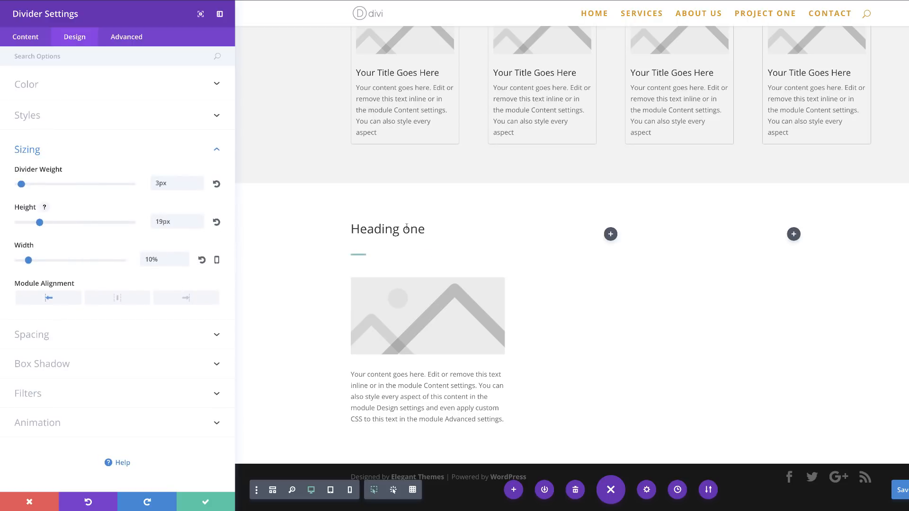
left_click(211, 502)
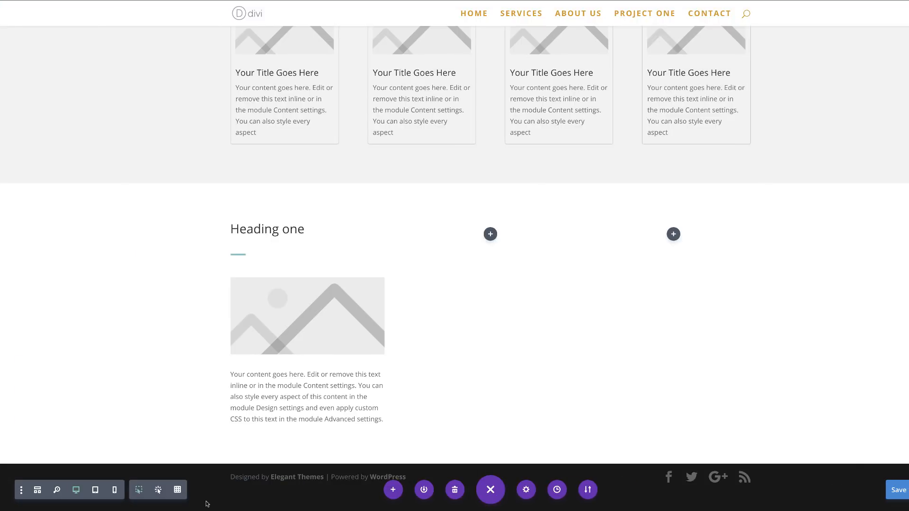
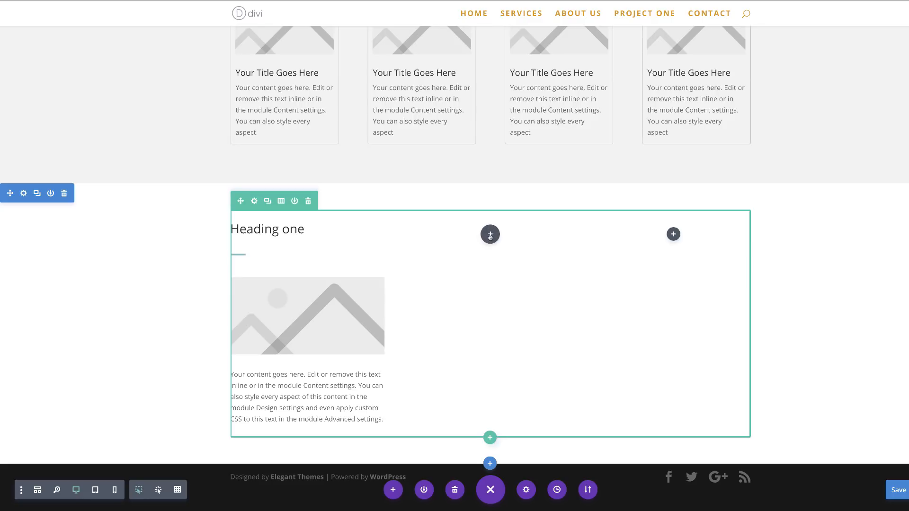
- Fill the second column with copies of the first column's heading, divider, image and text, and delete the leftover centred heading row below
key("super+v")
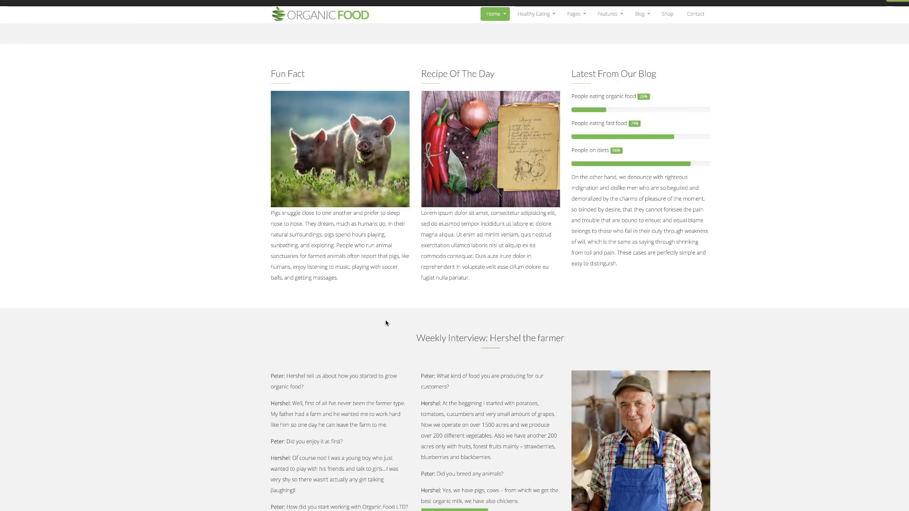
scroll(386, 323, "up", 1)
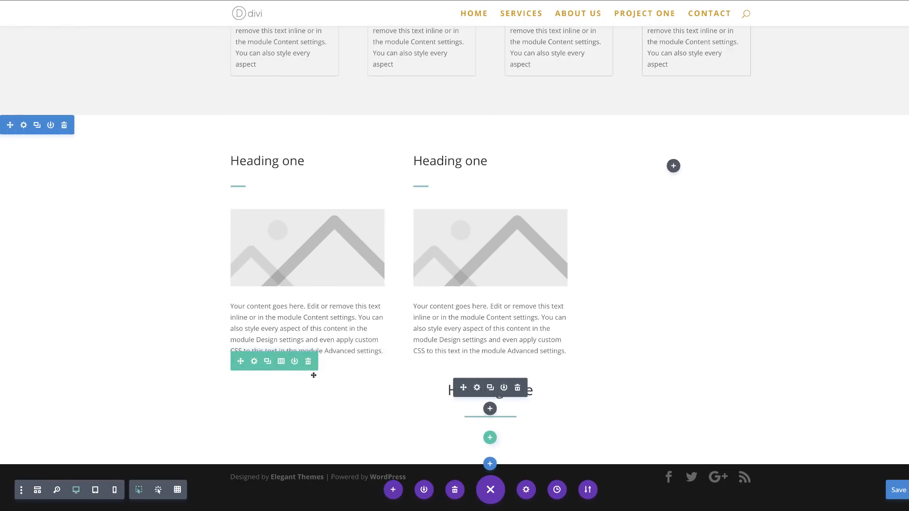
left_click(308, 362)
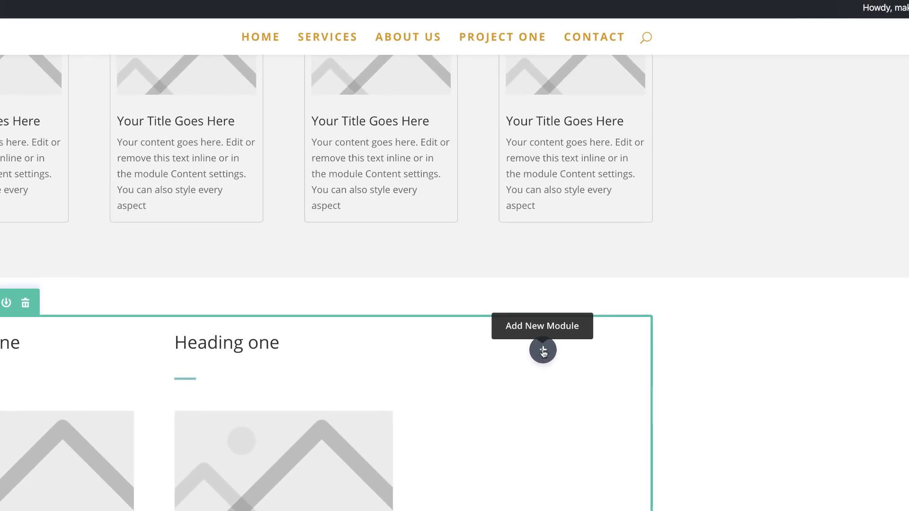
- Insert a Text module with the default content in the third column and save it
left_click(543, 351)
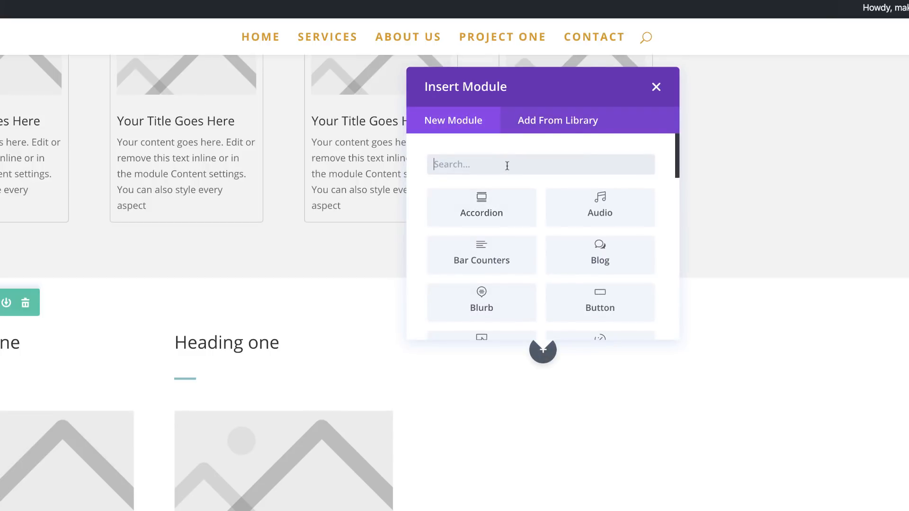
type("text")
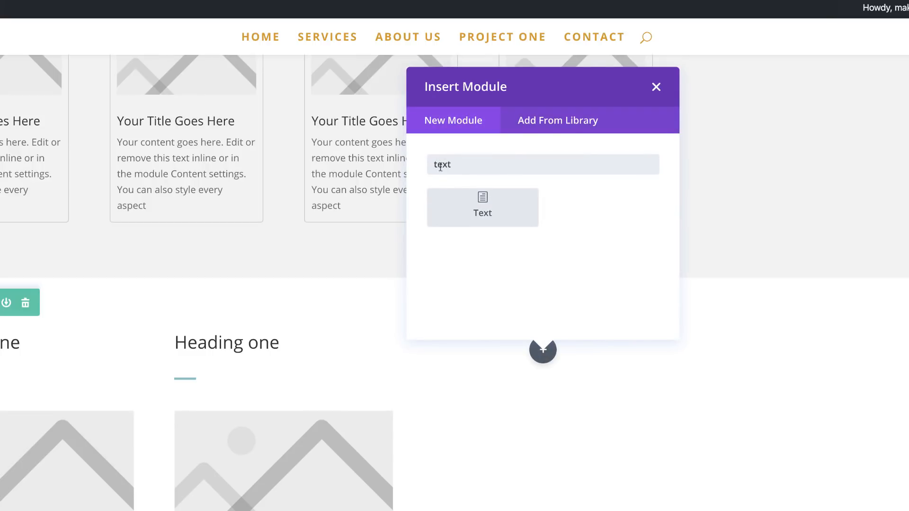
left_click(482, 203)
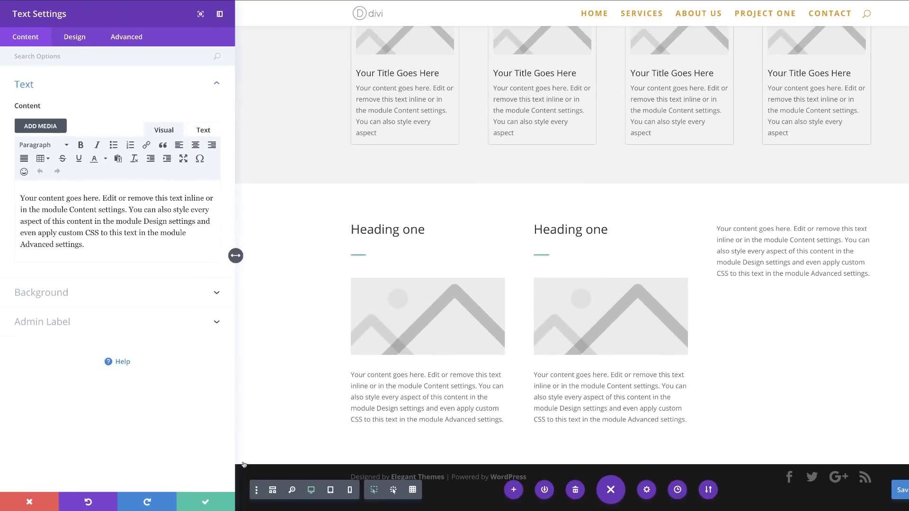
left_click(205, 502)
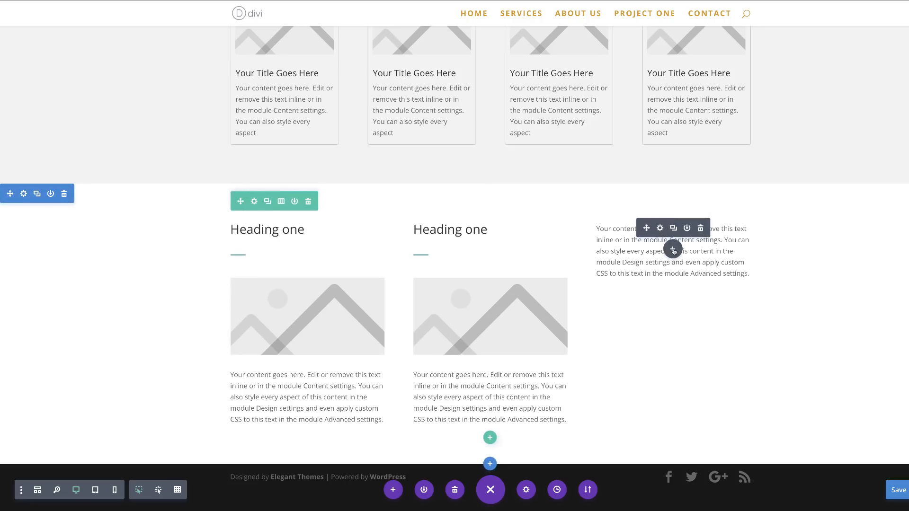
- Add a Bar Counters module with three default bars below the third column's text and save it
left_click(673, 250)
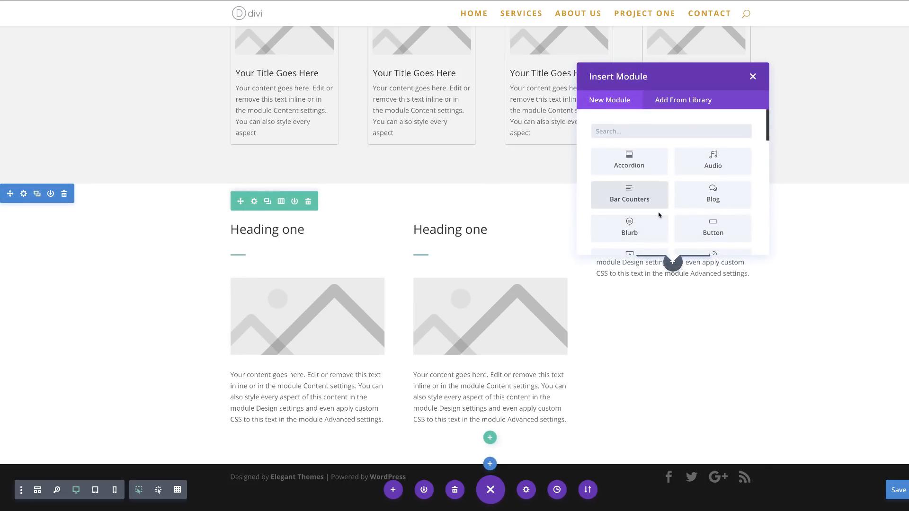
left_click(631, 196)
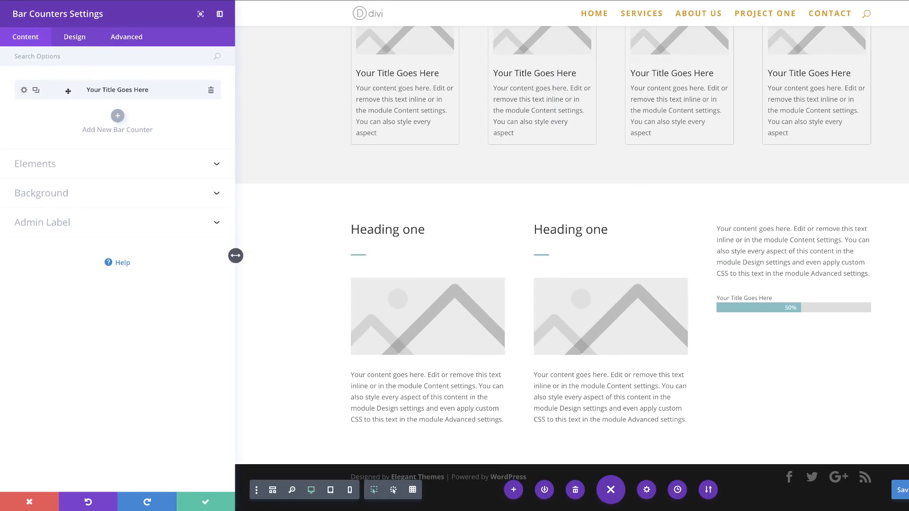
left_click(37, 93)
left_click(37, 93)
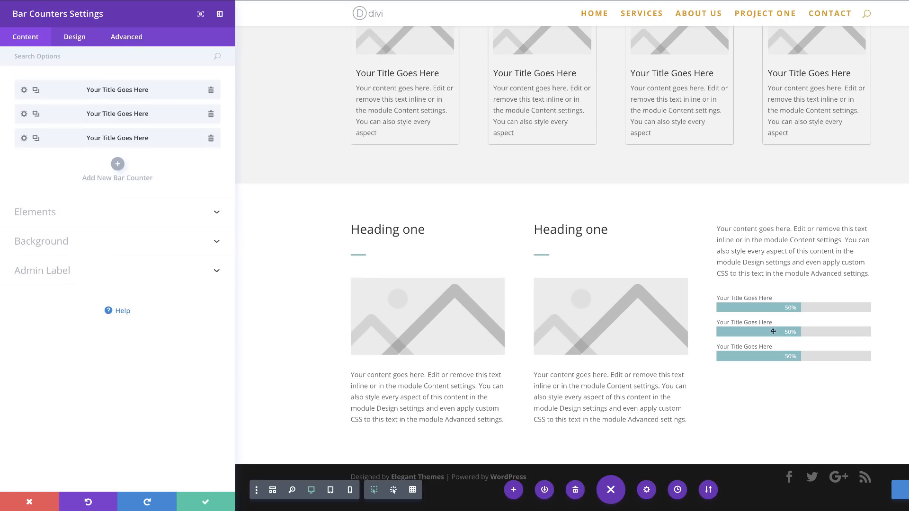
left_click(205, 504)
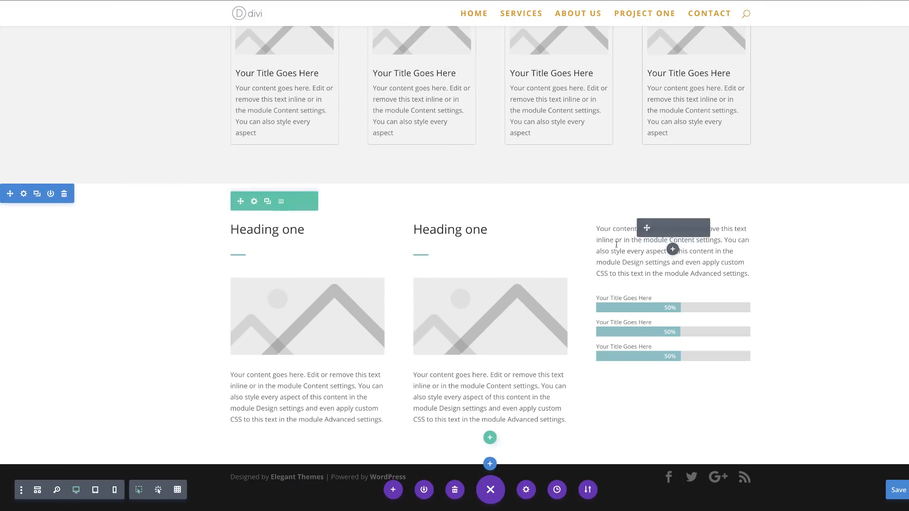
- Arrange the third column's modules in the order heading, divider, bar counters, text
left_click_drag(646, 229, 644, 332)
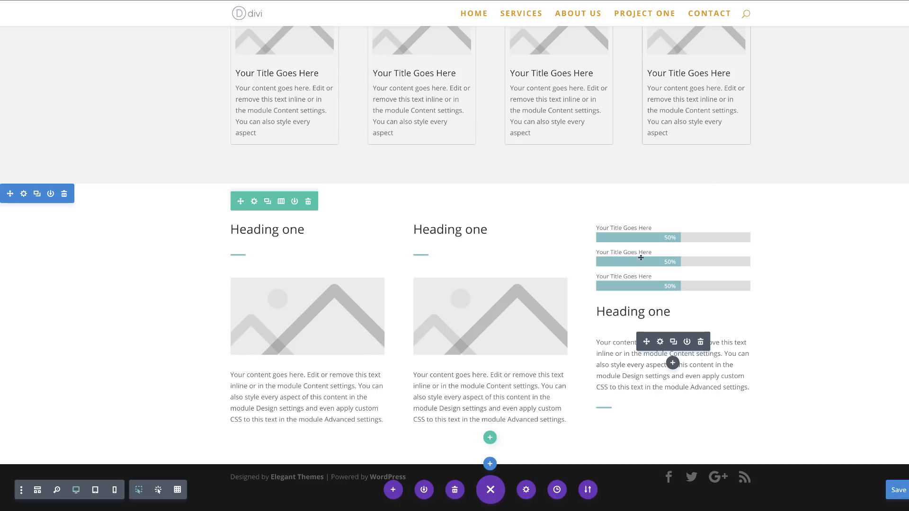
left_click_drag(647, 341, 598, 310)
mouse_move(646, 328)
left_mouse_down()
mouse_move(657, 272)
mouse_move(635, 366)
mouse_move(641, 318)
mouse_move(654, 313)
left_mouse_up()
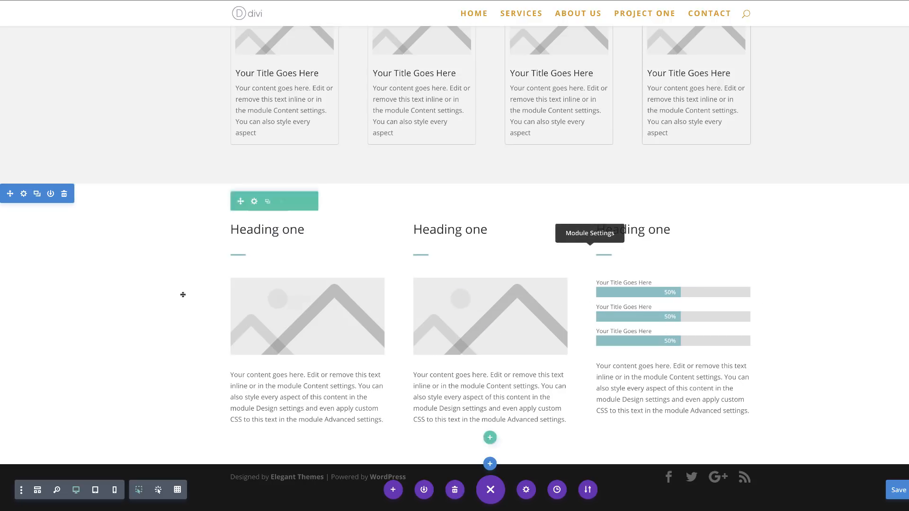
- Review the wireframe built so far and examine the remaining sections of the Organic Food demo page down to its footer
scroll(189, 261, "up", 10)
scroll(192, 267, "up", 5)
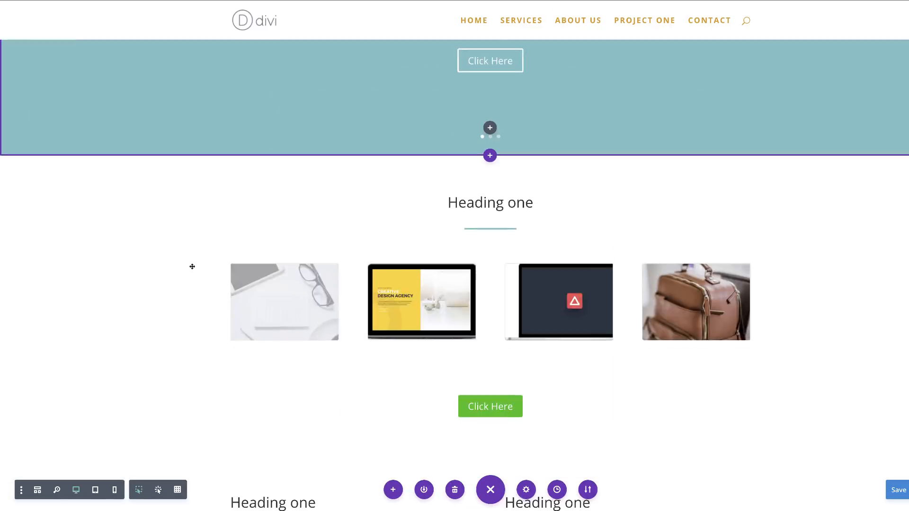
scroll(192, 265, "down", 20)
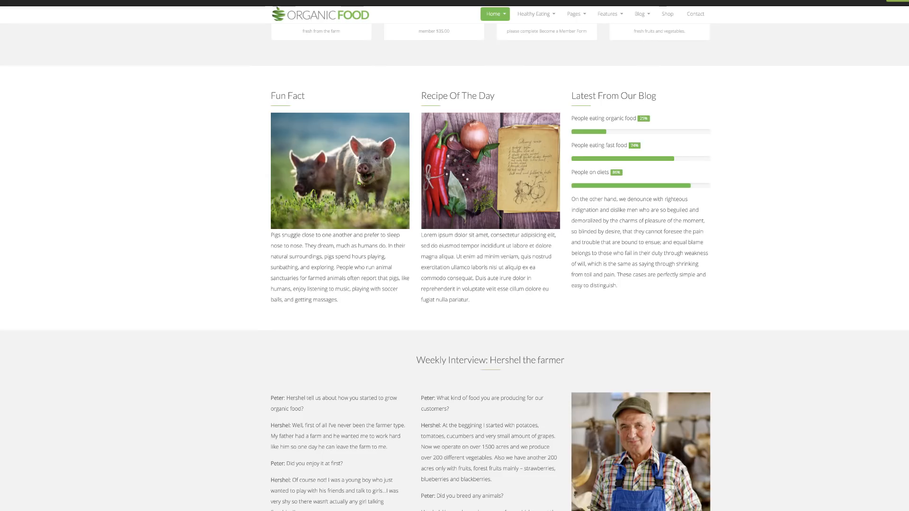
scroll(224, 221, "down", 6)
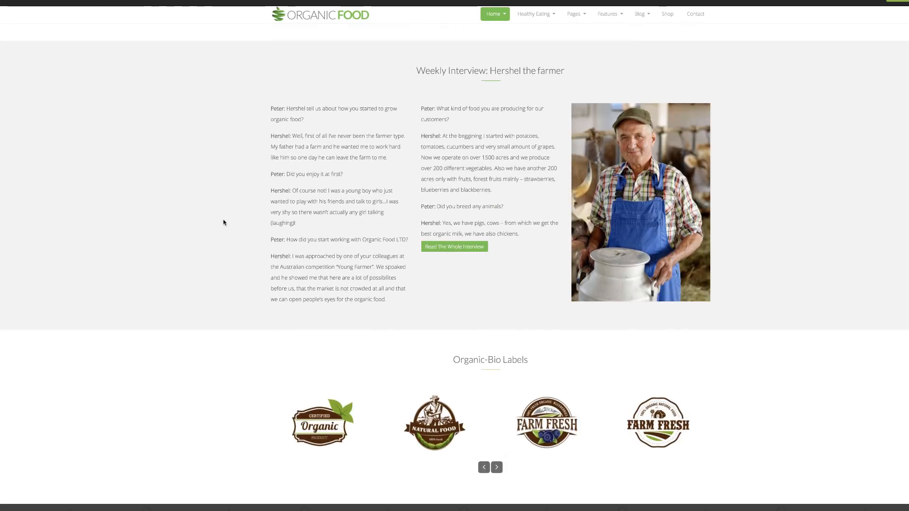
scroll(224, 222, "up", 7)
scroll(224, 222, "down", 3)
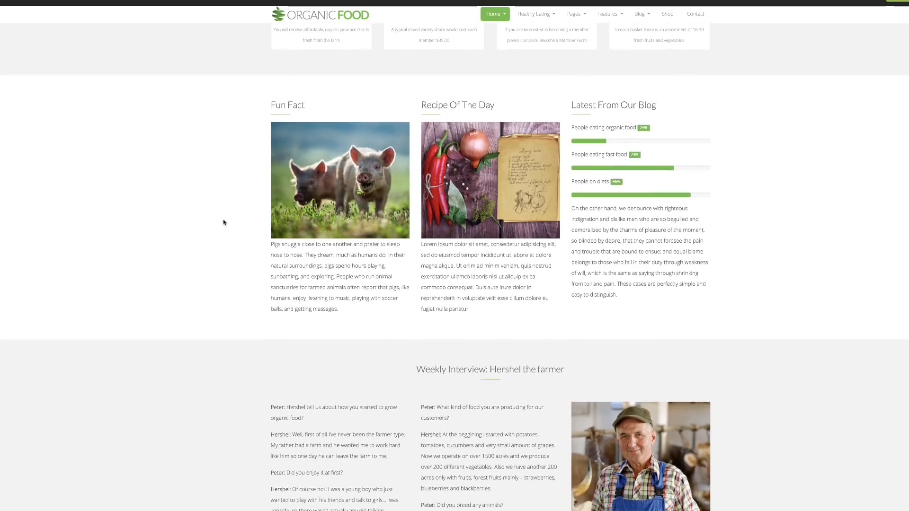
scroll(223, 222, "down", 1)
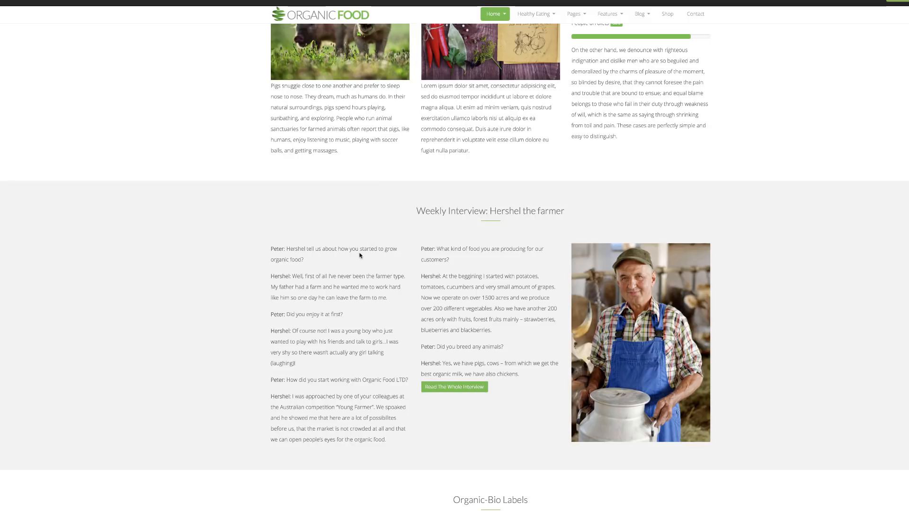
scroll(368, 379, "down", 8)
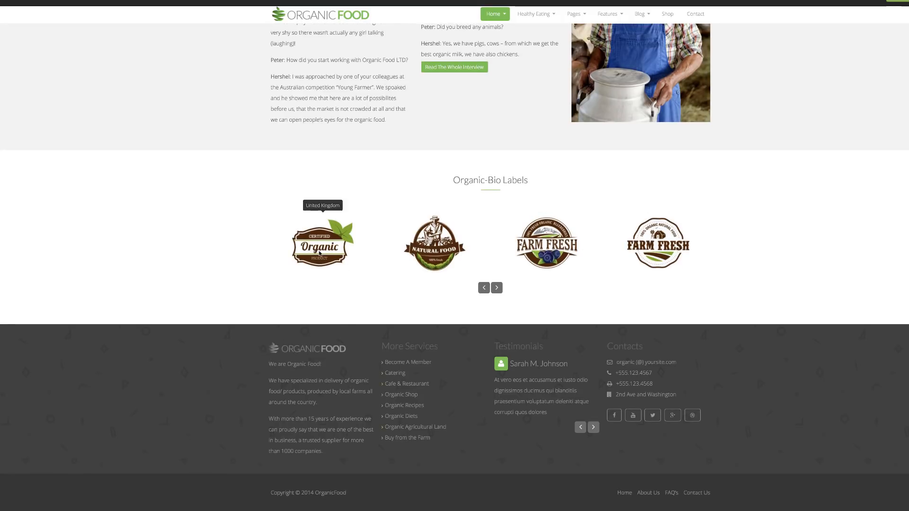
scroll(523, 281, "up", 9)
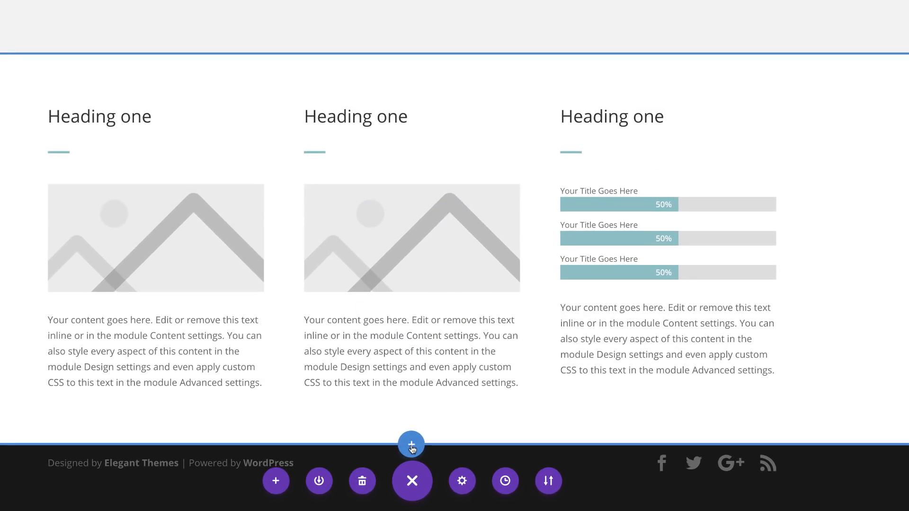
- Add a new section with a three-column row below the heading, image and bar counter section
left_click(412, 447)
left_click(332, 400)
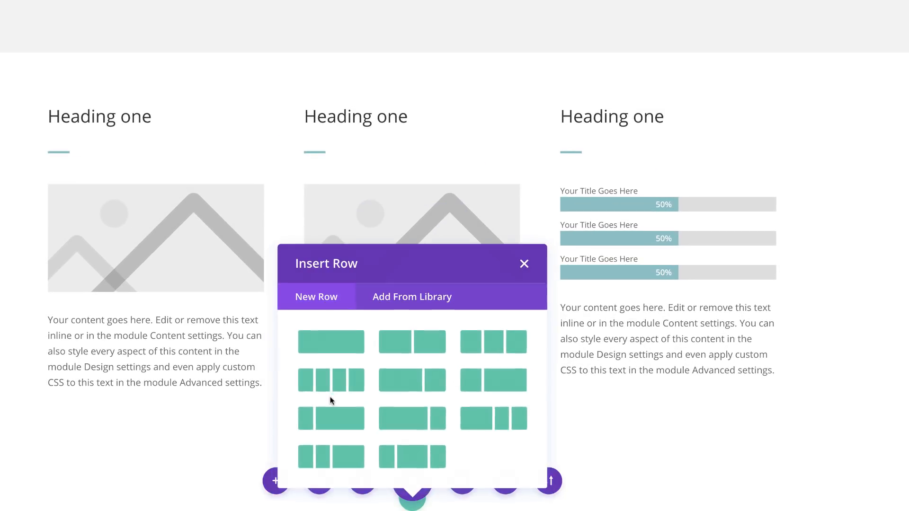
left_click(499, 349)
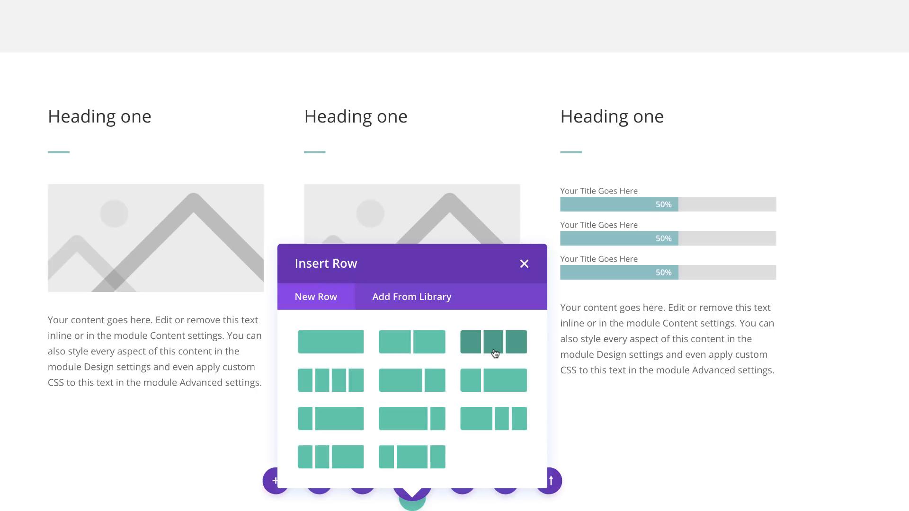
left_click(493, 349)
- Insert a Text module with the default content in the new row's first column, save it, and place a duplicate in the second column
scroll(163, 298, "down", 4)
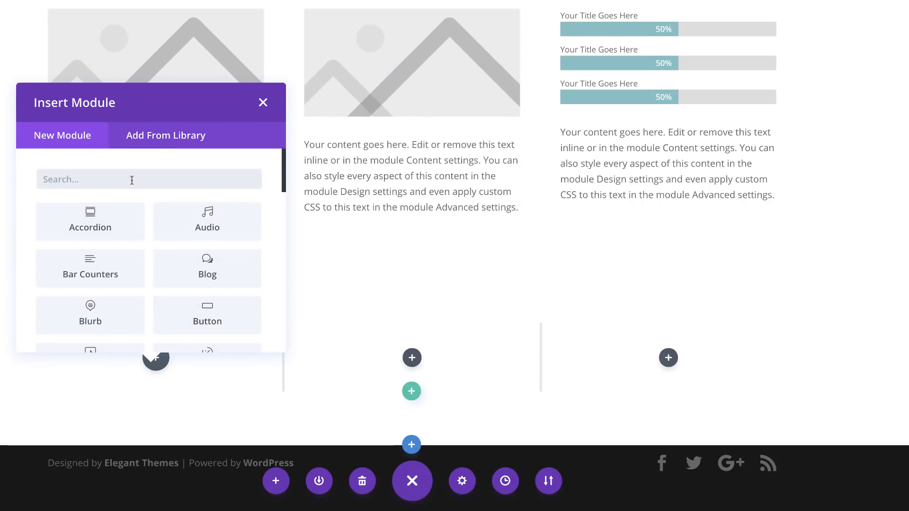
type("text")
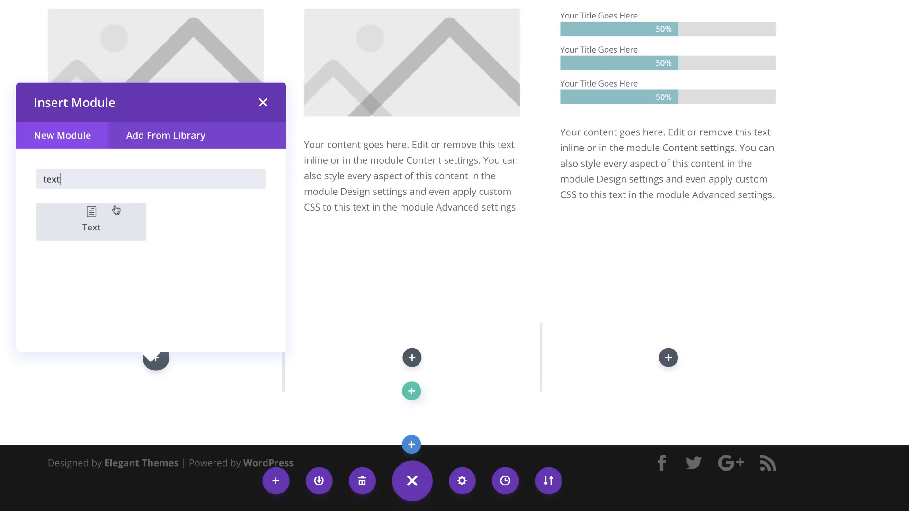
left_click(116, 210)
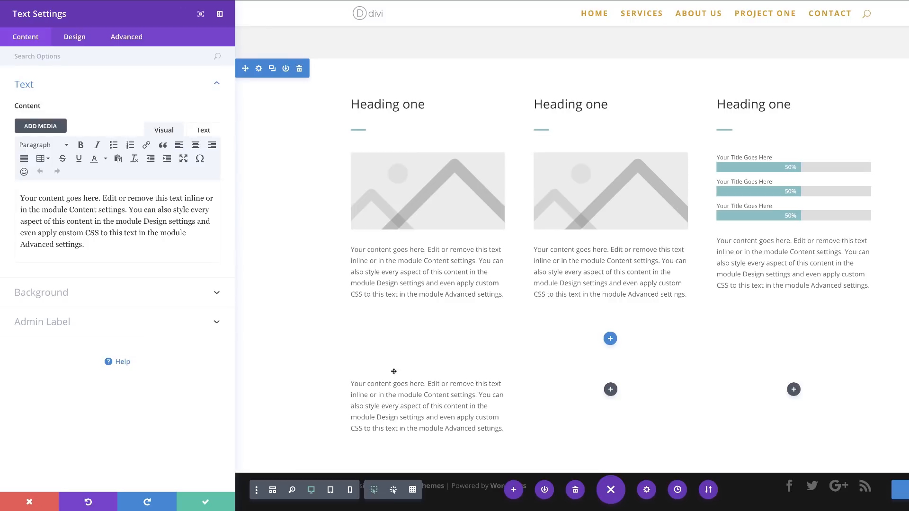
left_click(209, 501)
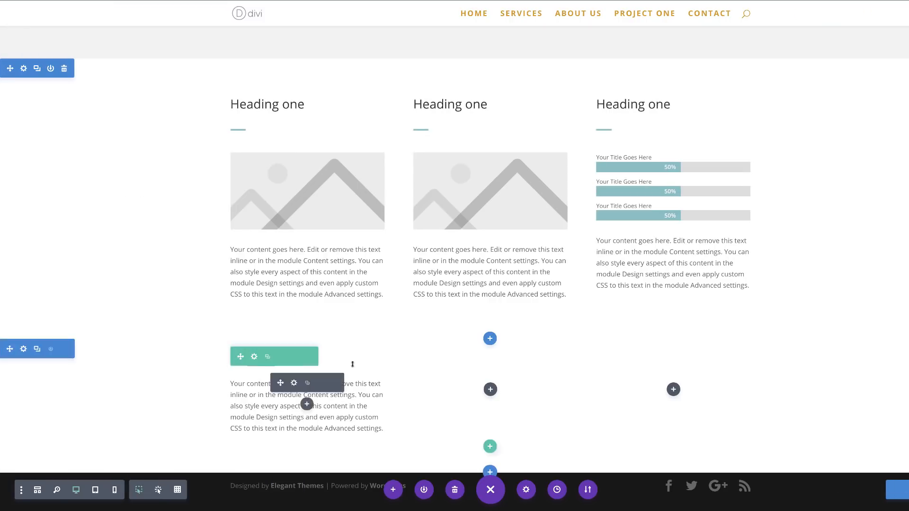
left_click(308, 386)
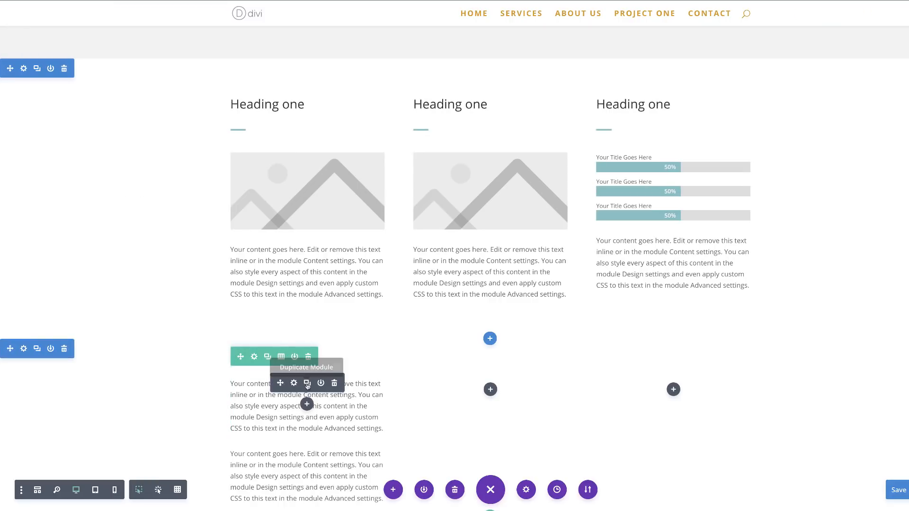
left_click_drag(281, 384, 490, 386)
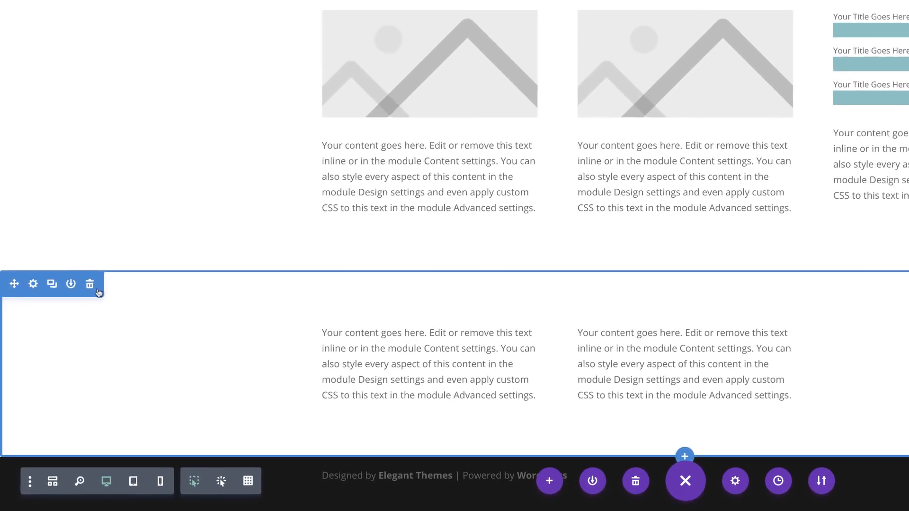
- Give the new section with the two text modules a light grey background color and save the section settings
left_click(33, 282)
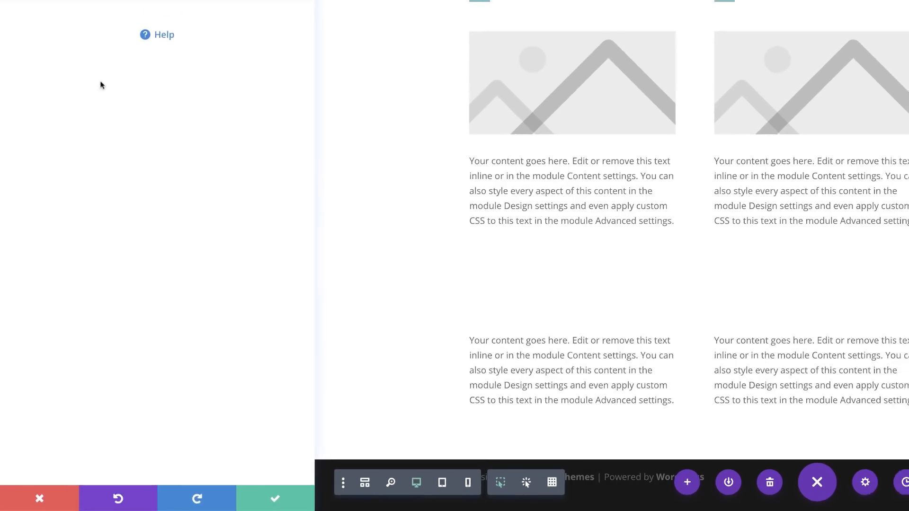
left_click(66, 88)
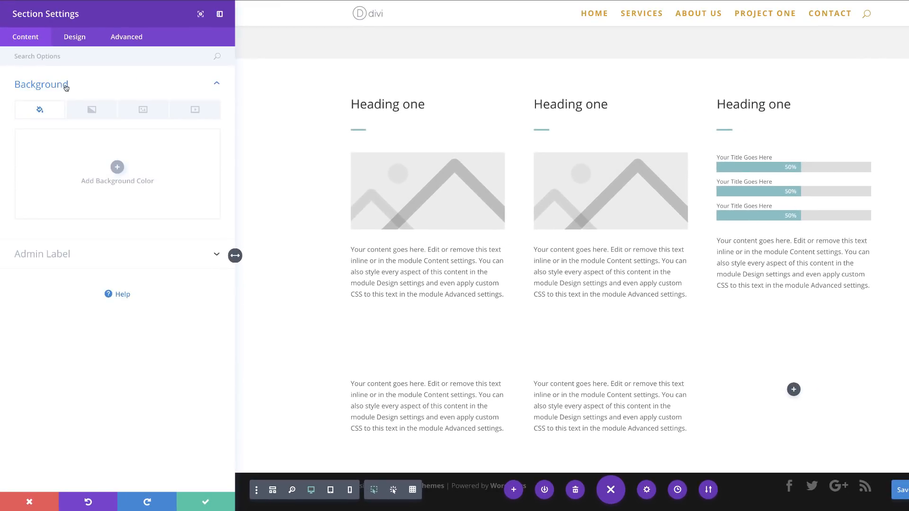
left_click(118, 168)
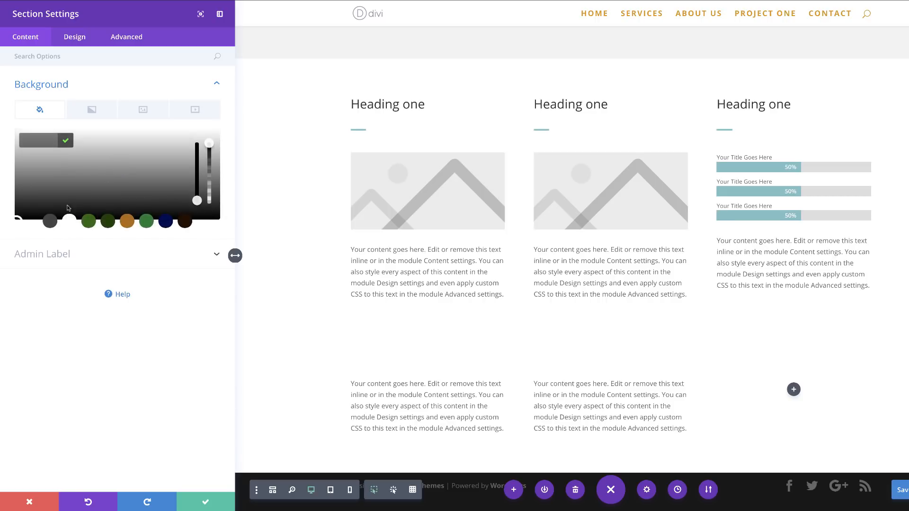
mouse_move(47, 166)
left_mouse_down()
mouse_move(31, 163)
mouse_move(28, 142)
mouse_move(14, 132)
left_mouse_up()
left_click(207, 503)
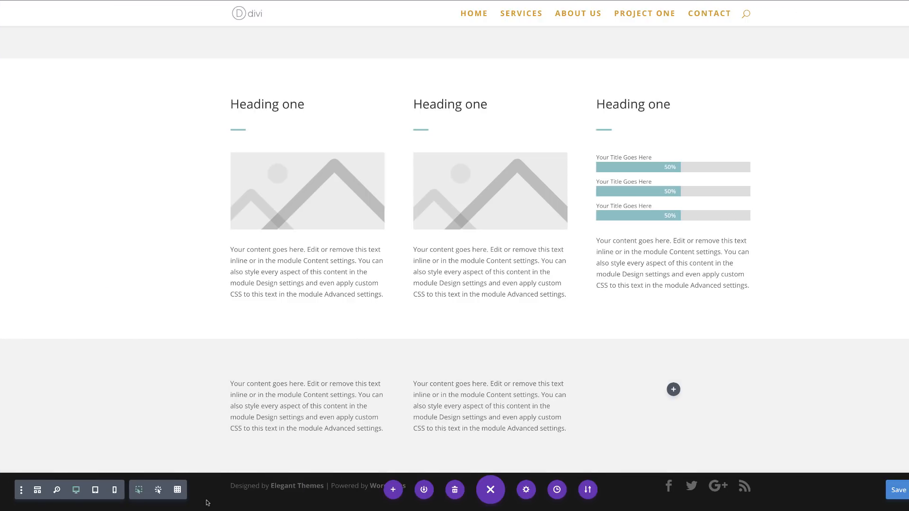
- Copy the centred heading and divider row from the four-blurb section into the new grey section, placing it above the three-column row
scroll(508, 345, "up", 10)
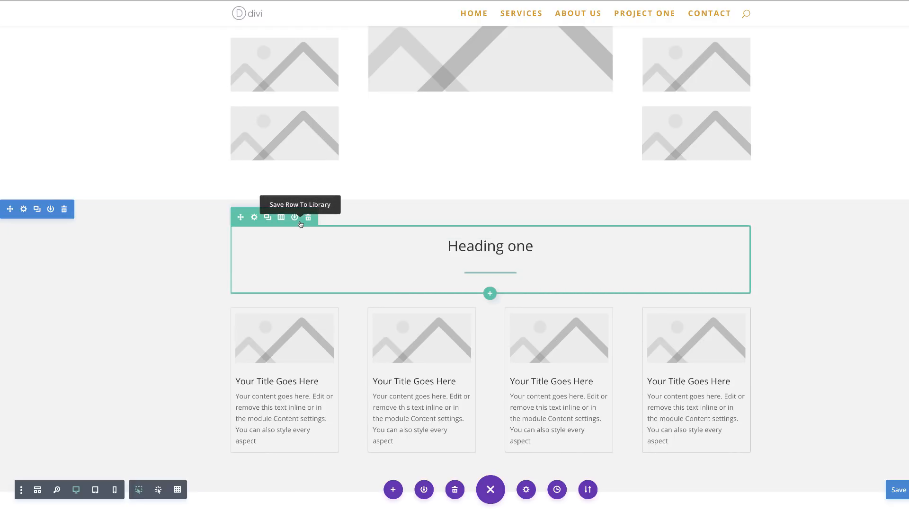
scroll(301, 224, "down", 10)
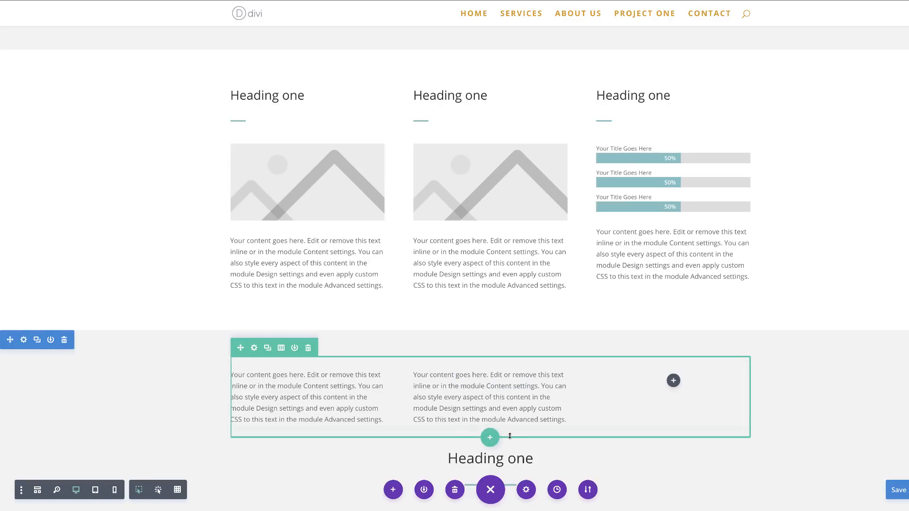
scroll(506, 434, "down", 2)
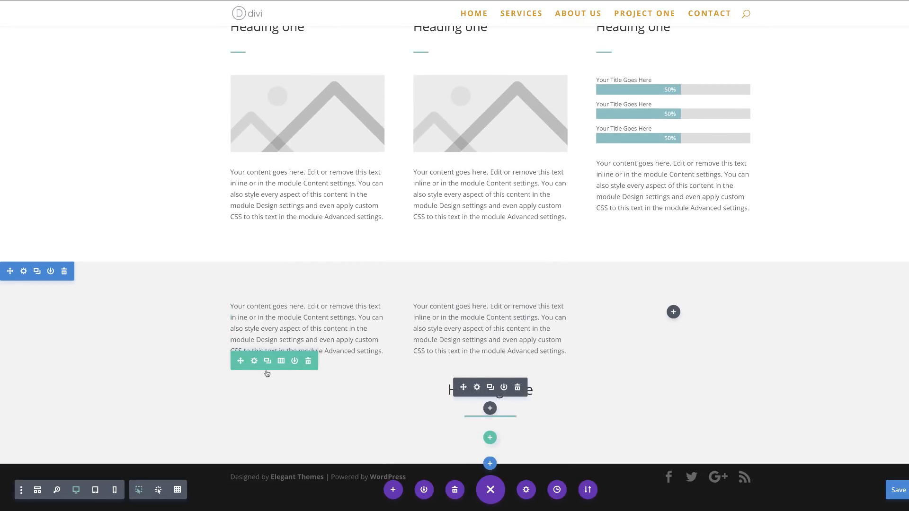
left_click_drag(251, 325, 256, 348)
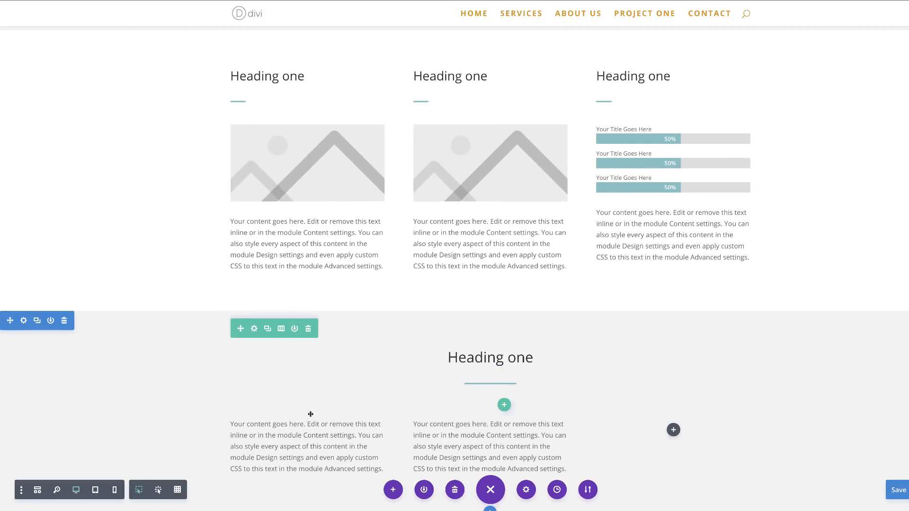
scroll(344, 425, "down", 1)
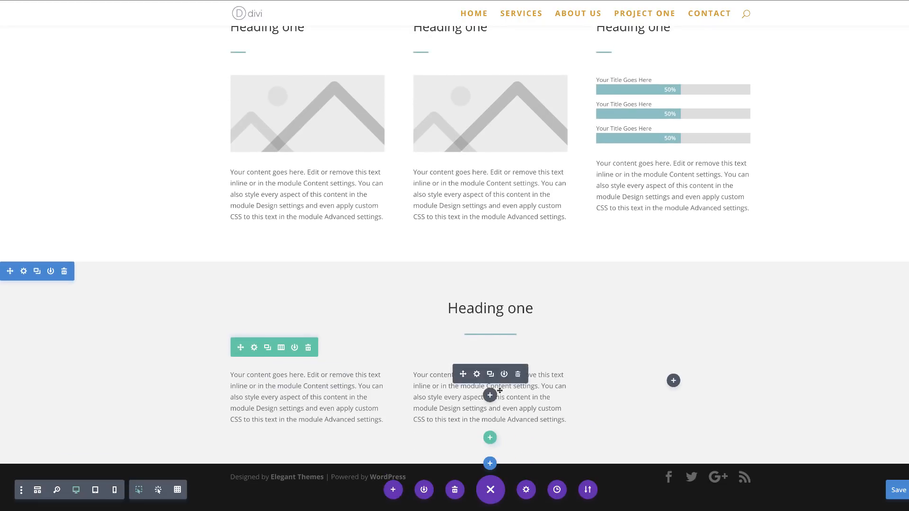
- Insert a Button module below the second column's text, enable custom button styles and set the button text size to 12px
scroll(488, 412, "down", 1)
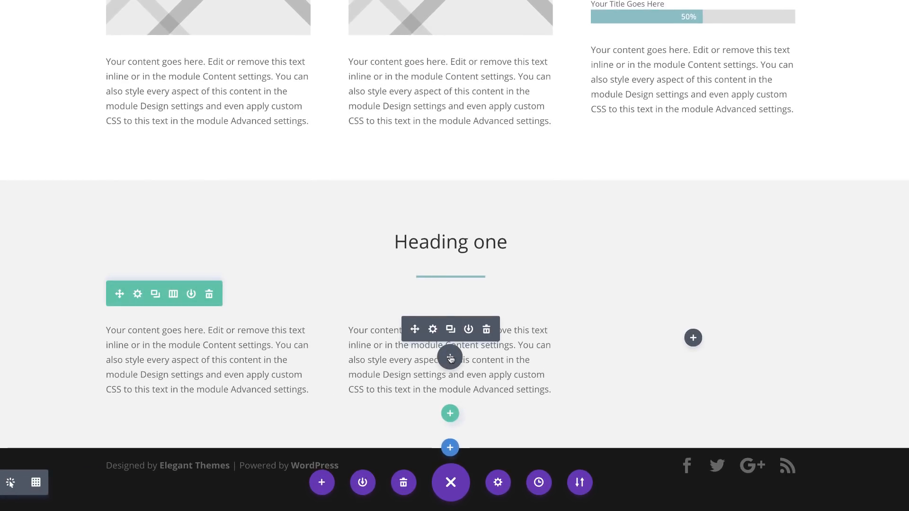
left_click(450, 358)
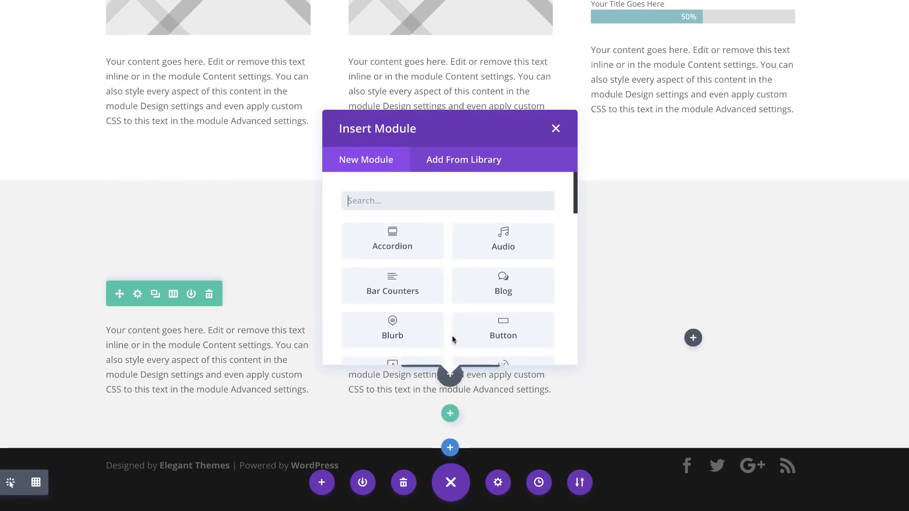
left_click(503, 330)
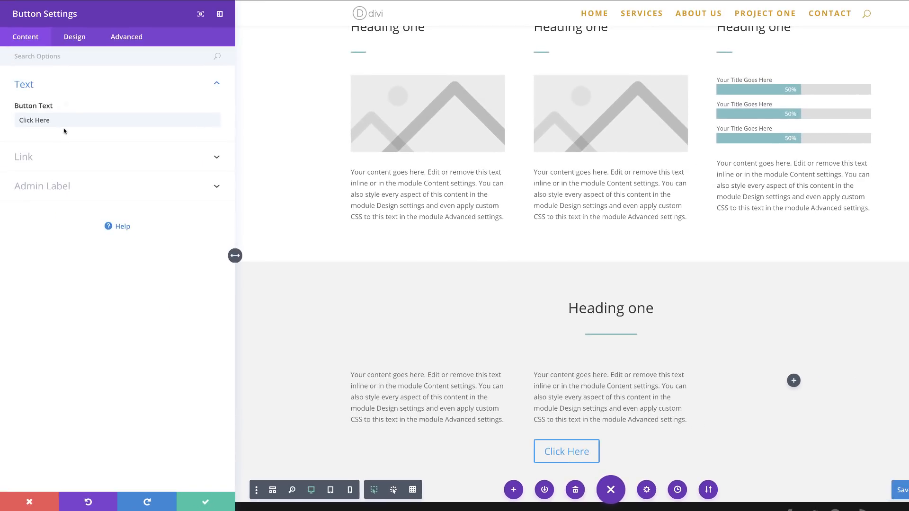
left_click(77, 40)
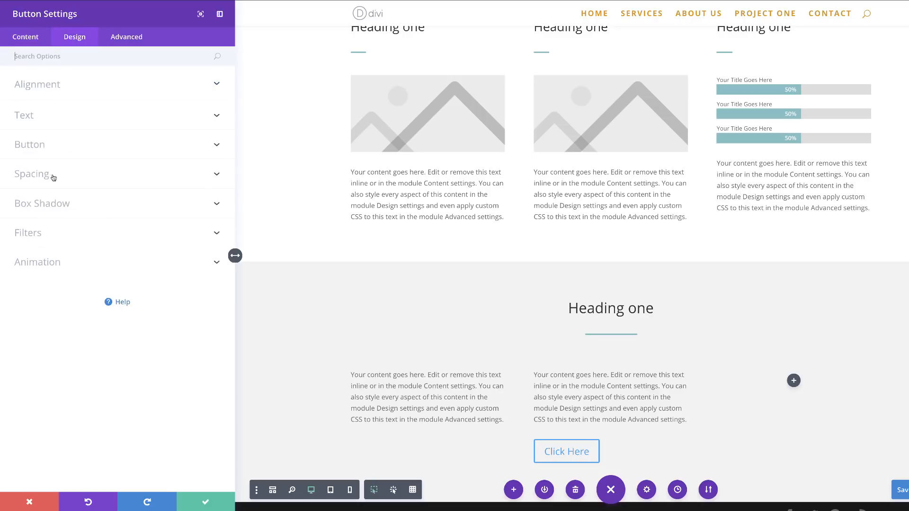
left_click(49, 150)
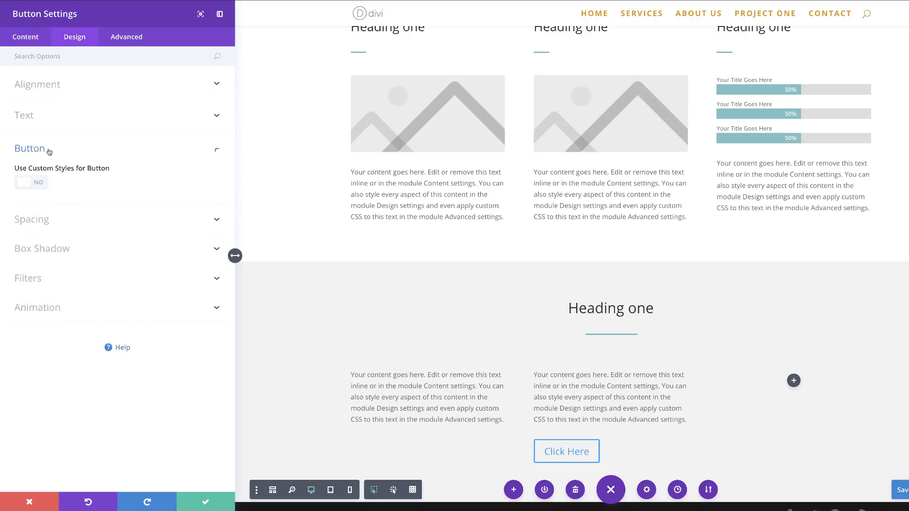
left_click(39, 185)
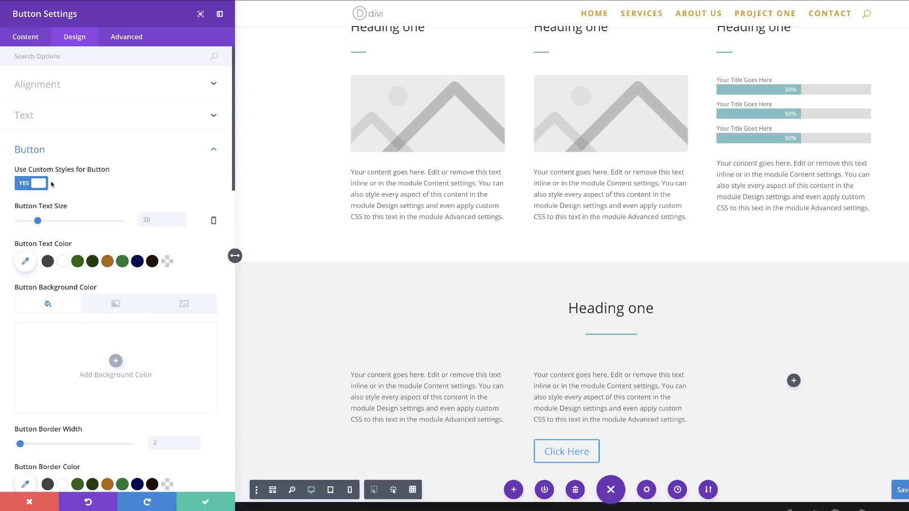
left_click_drag(36, 222, 30, 224)
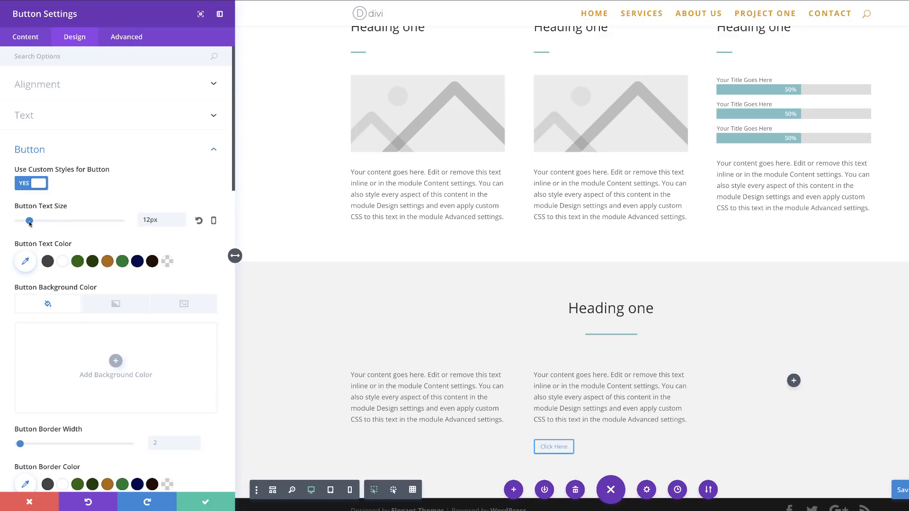
- Style the button with white #ffffff text, an orange-brown background and a 0px border width, and save it
left_click(25, 261)
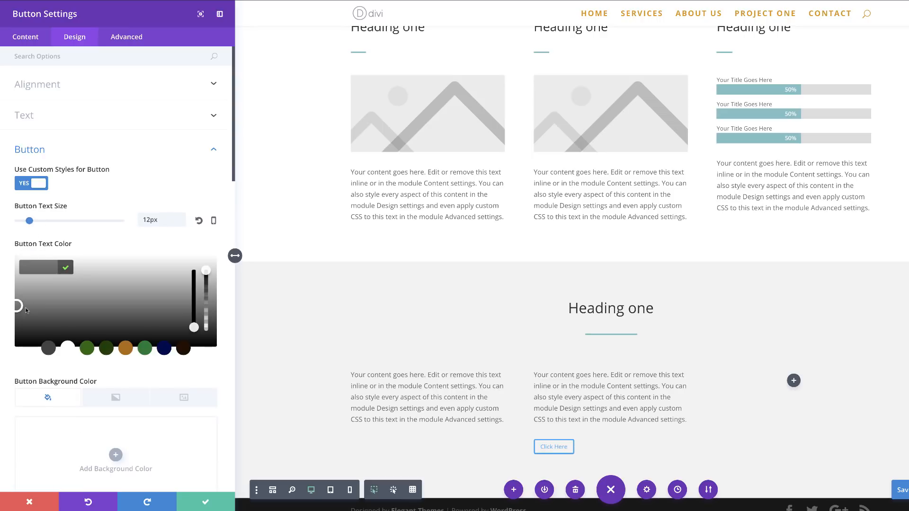
left_click(68, 344)
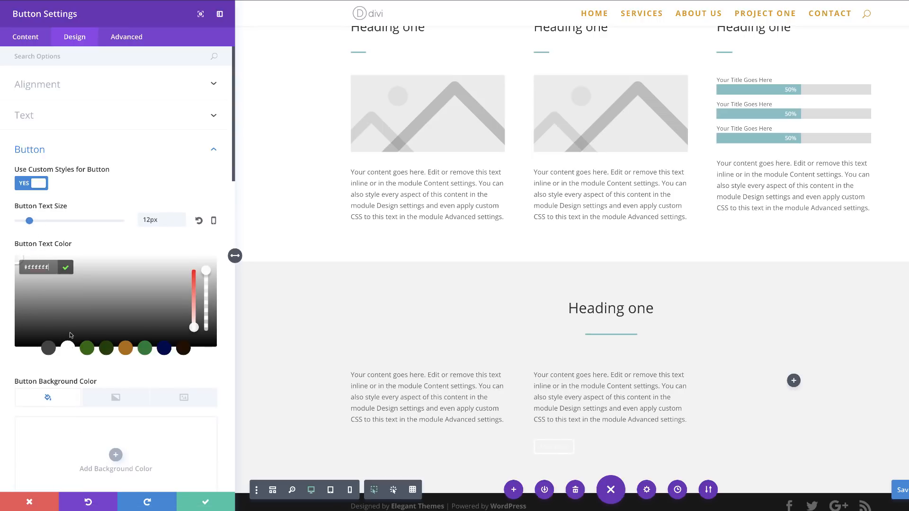
scroll(114, 433, "down", 2)
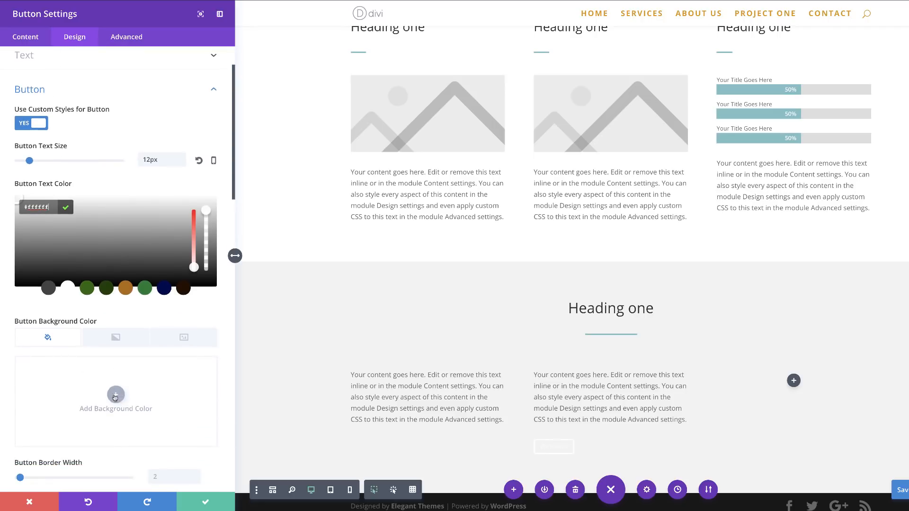
left_click(115, 395)
left_click(126, 355)
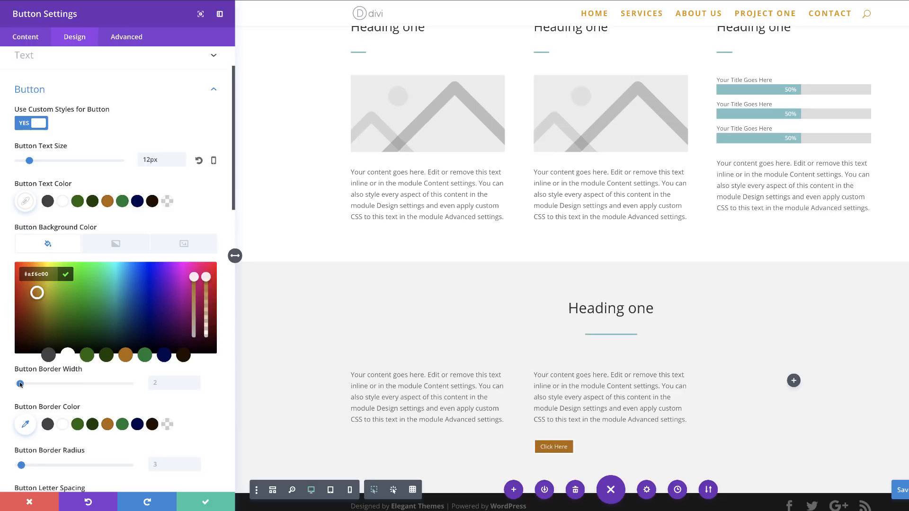
left_click_drag(20, 383, 2, 385)
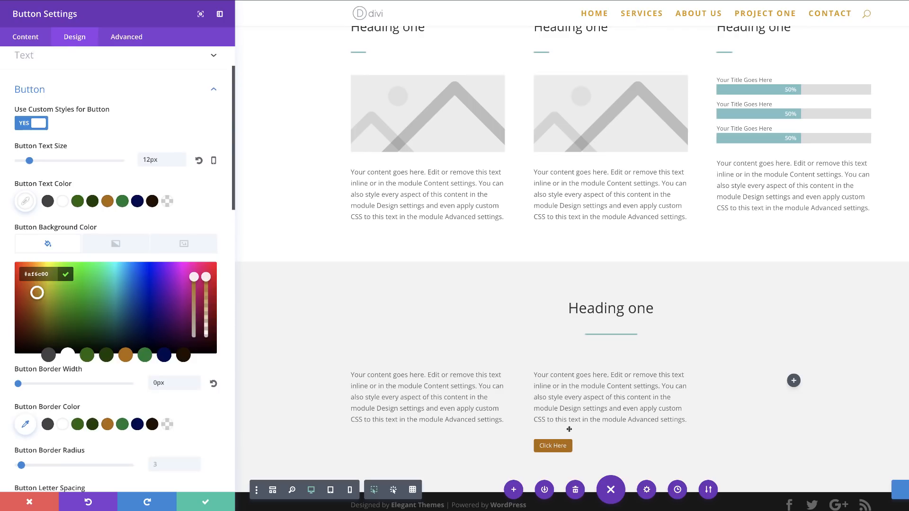
left_click(206, 503)
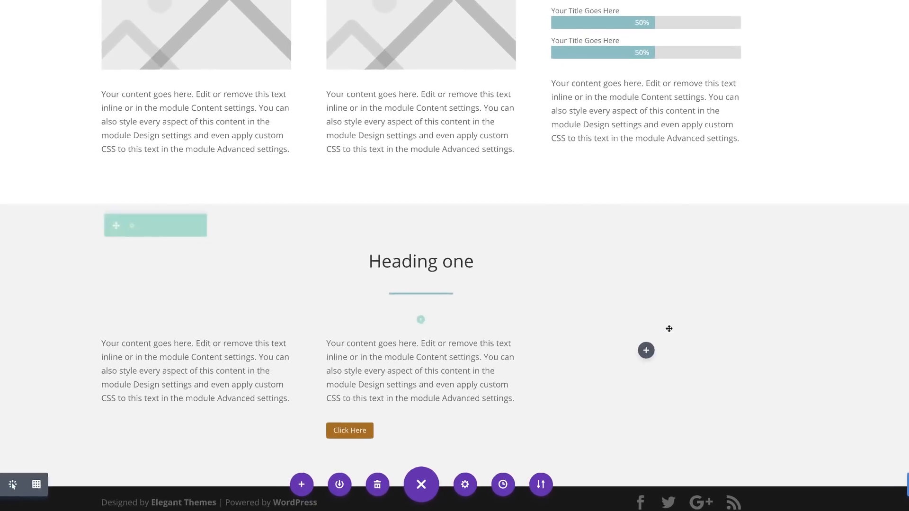
- Insert an Image module with the placeholder picture in the grey section's empty third column and save it
left_click(670, 376)
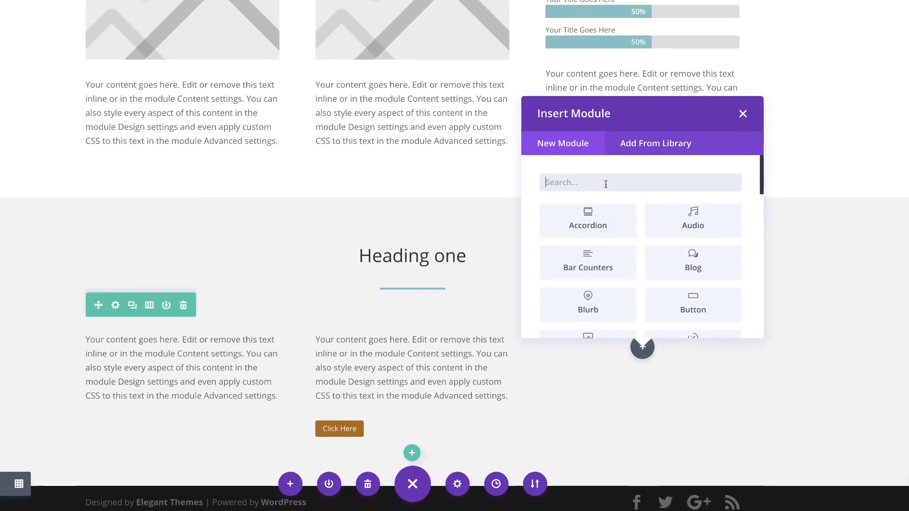
type("image")
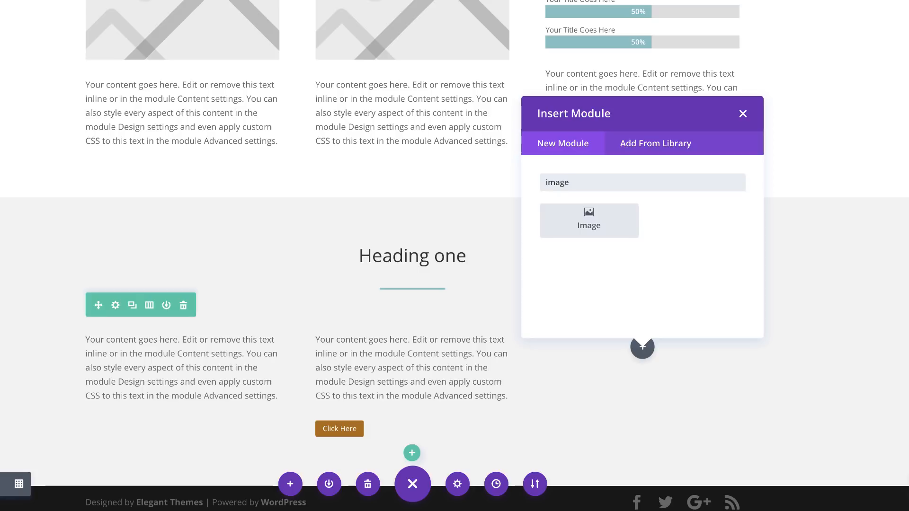
left_click(608, 218)
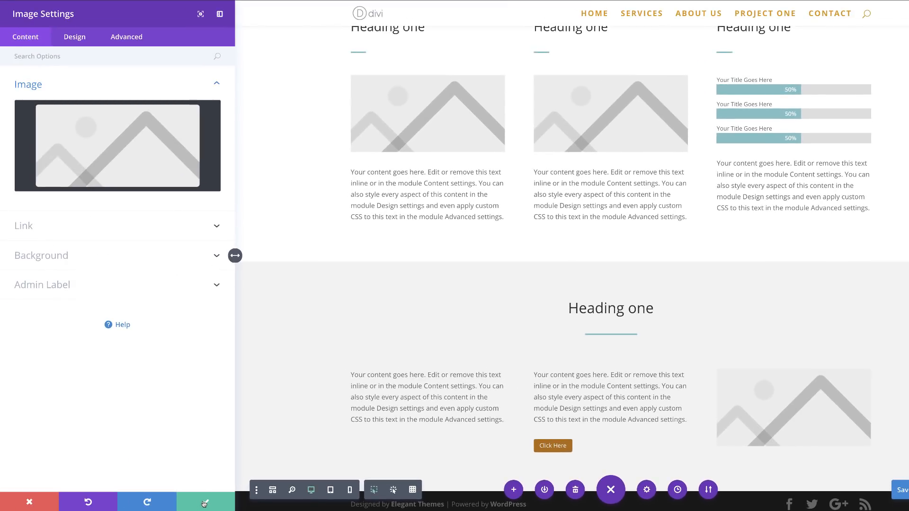
left_click(205, 504)
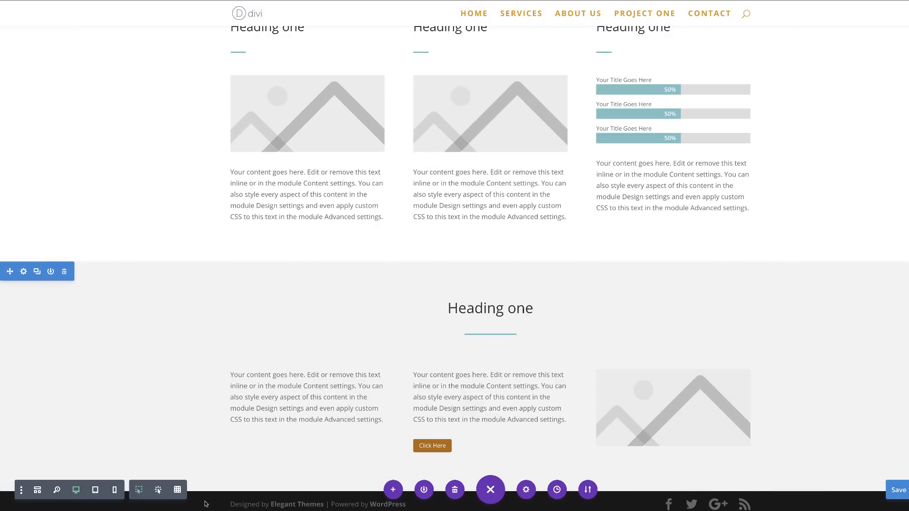
- Add a regular section with an empty single-column row below the grey interview section, matching the demo's Organic-Bio Labels area
scroll(732, 334, "down", 1)
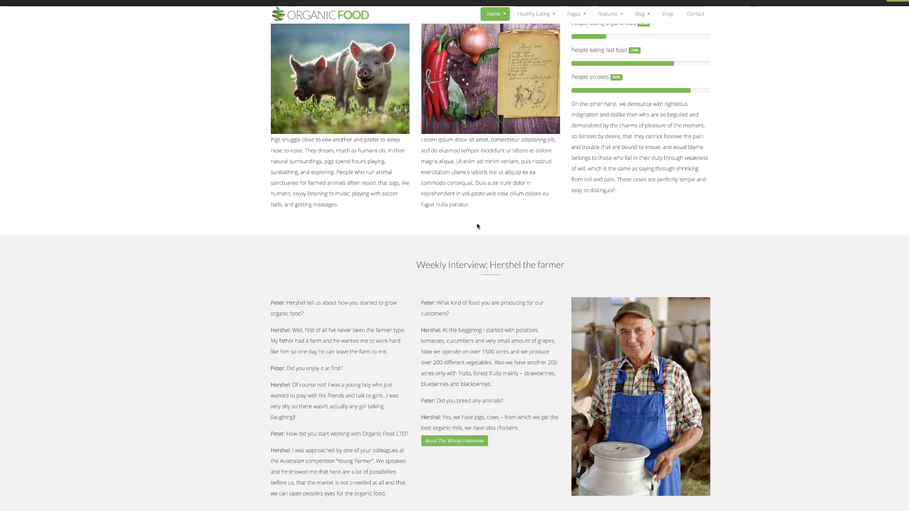
scroll(478, 226, "down", 5)
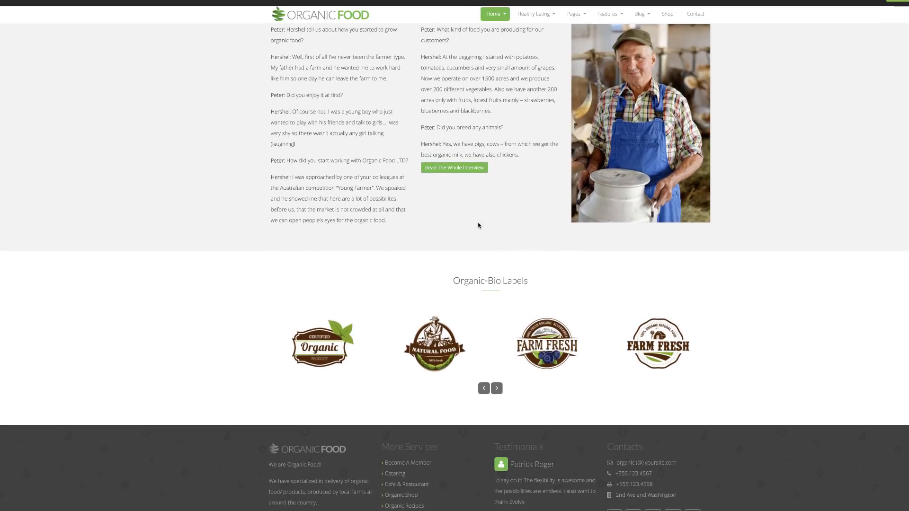
scroll(758, 142, "up", 4)
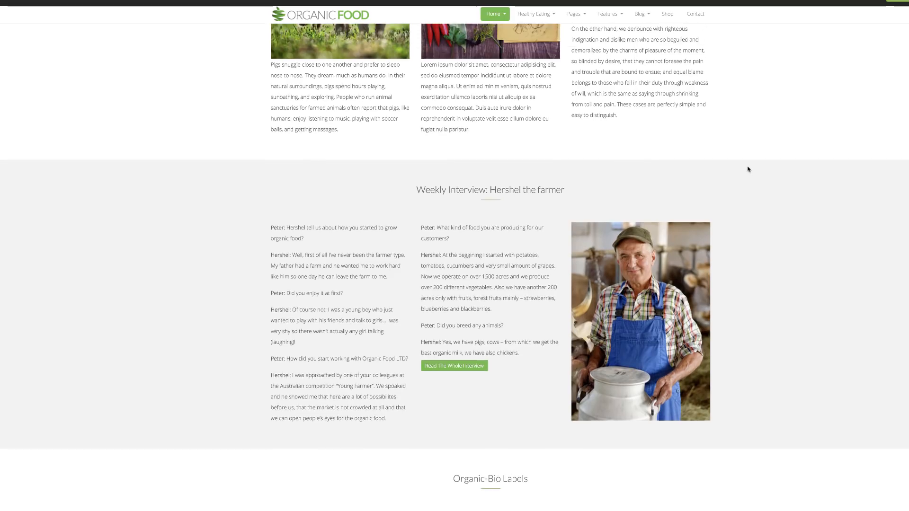
scroll(748, 169, "up", 2)
scroll(748, 169, "down", 6)
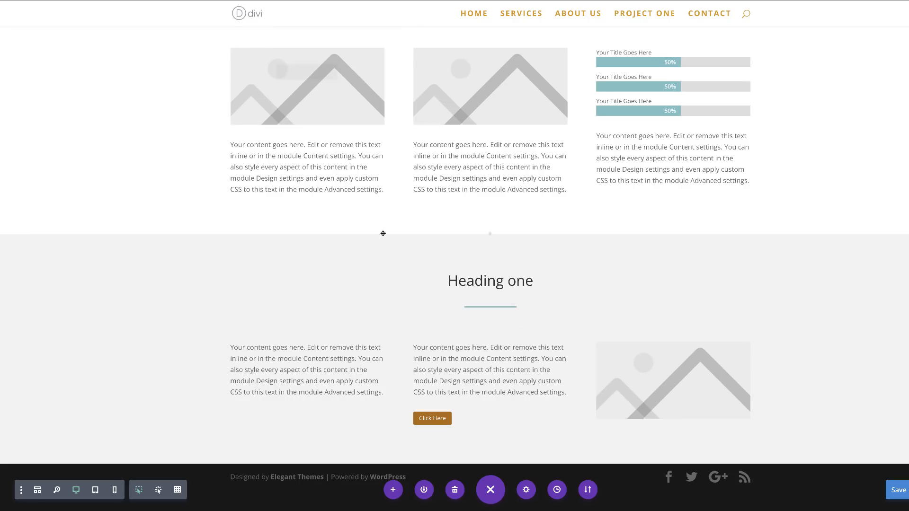
mouse_move(455, 283)
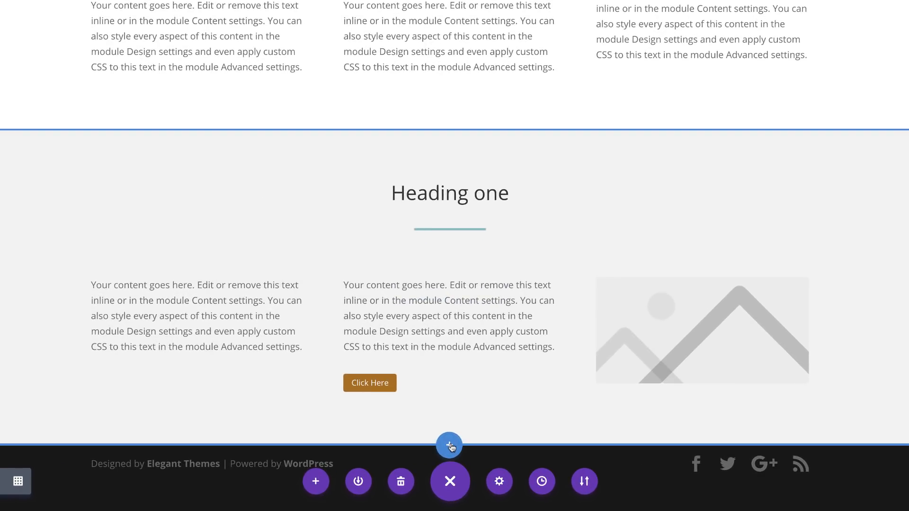
left_click(450, 446)
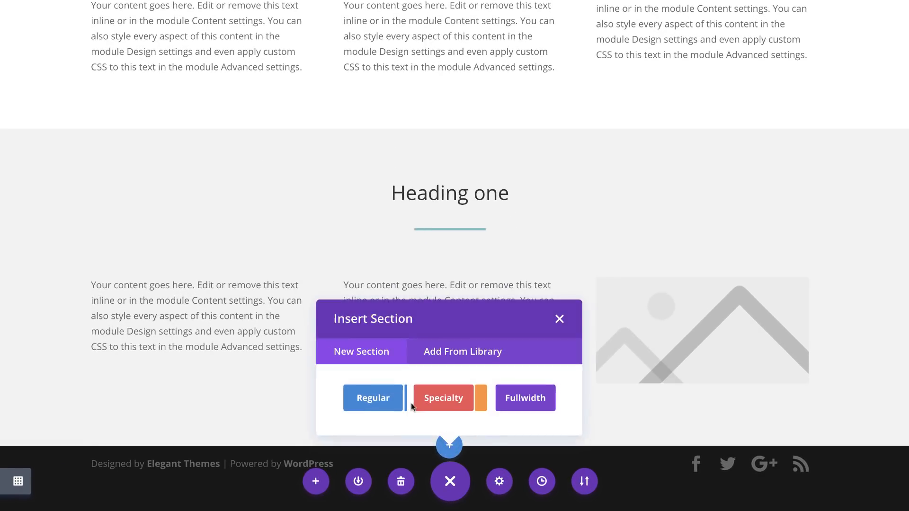
left_click(381, 403)
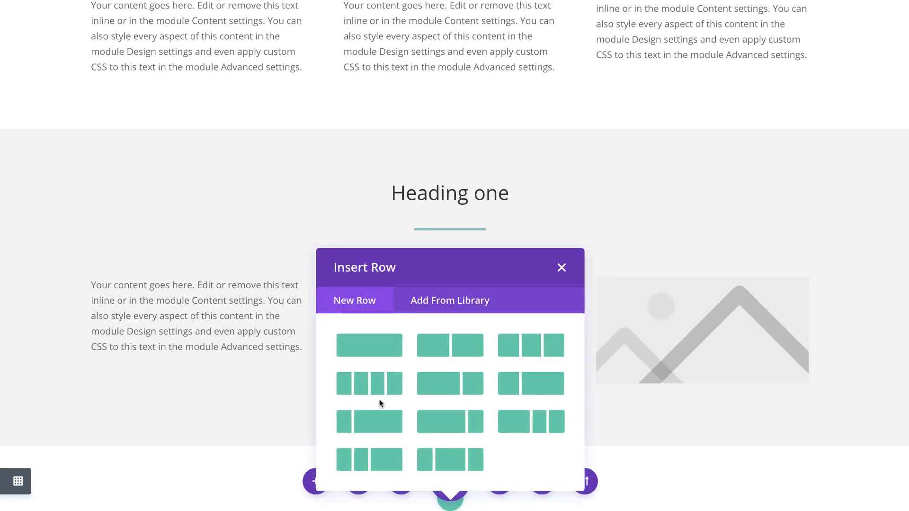
left_click(385, 351)
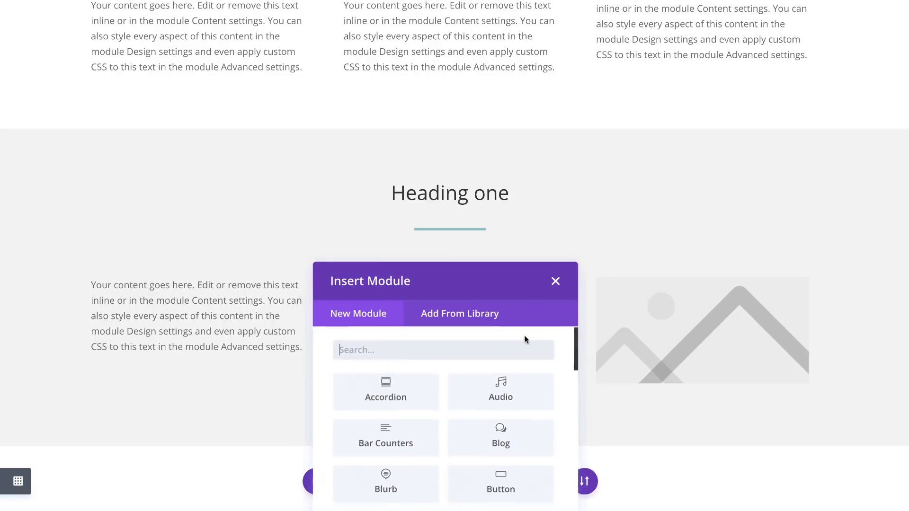
scroll(544, 301, "down", 5)
left_click(557, 280)
scroll(646, 208, "down", 3)
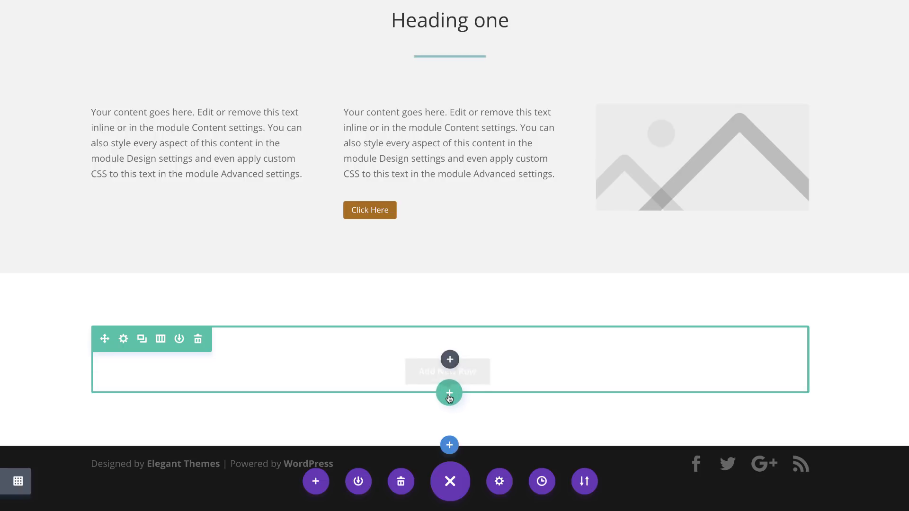
- Paste the copied heading-and-divider row into the new section below the grey one and move it above the empty row
key("super+v")
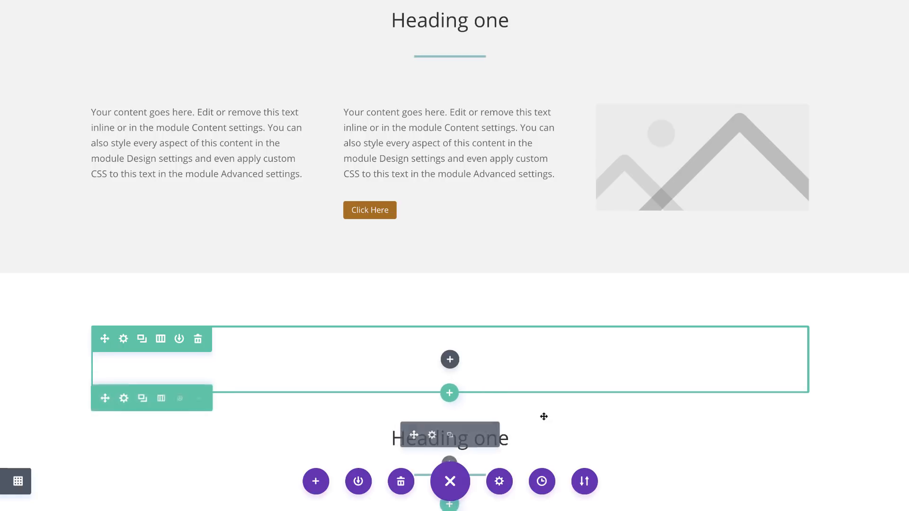
scroll(142, 385, "down", 2)
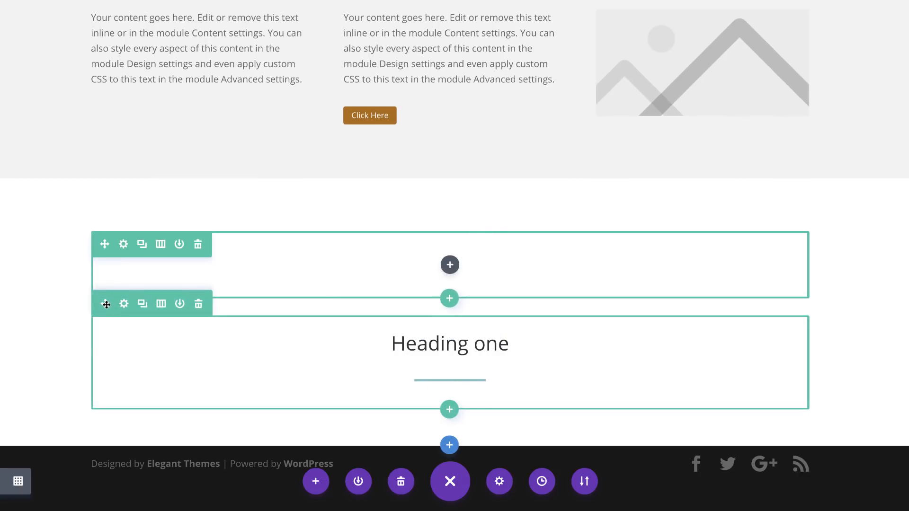
mouse_move(106, 304)
left_mouse_down()
mouse_move(109, 270)
mouse_move(110, 301)
left_mouse_up()
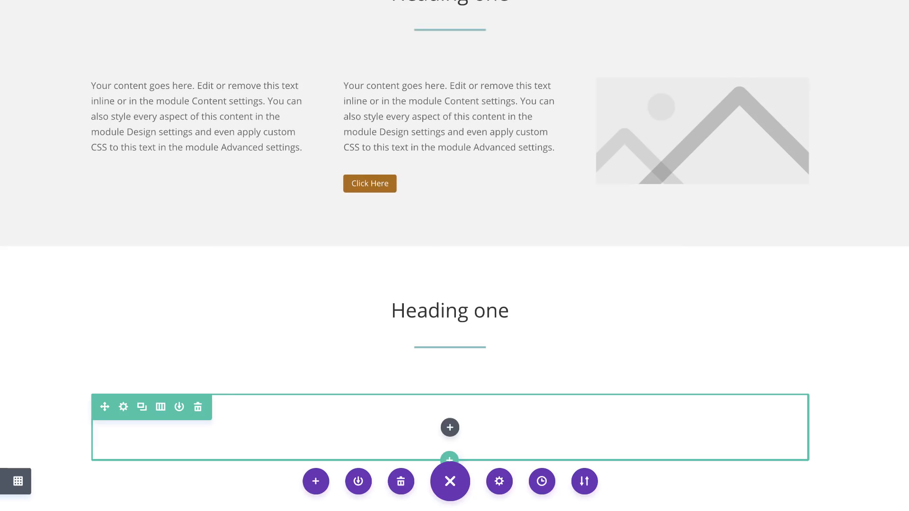
- Change the empty row below the new section's heading to a layout of four equal columns
scroll(430, 246, "down", 2)
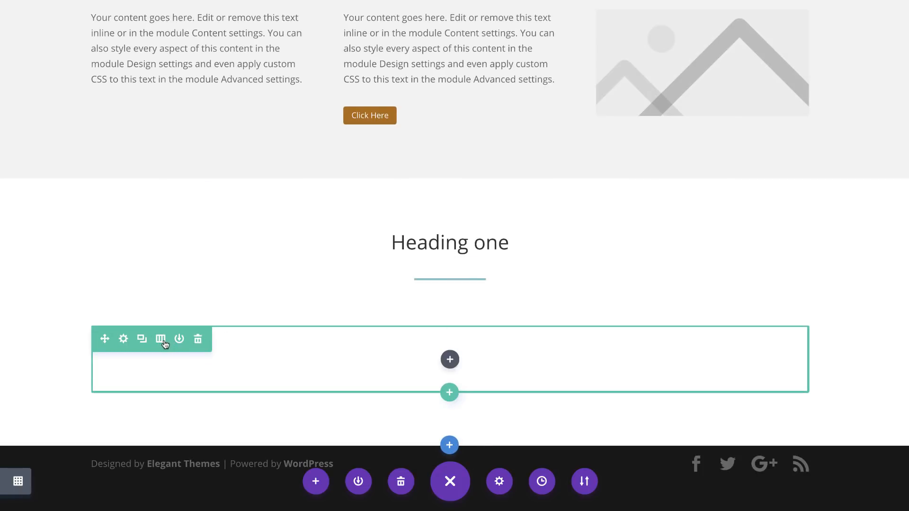
left_click(161, 340)
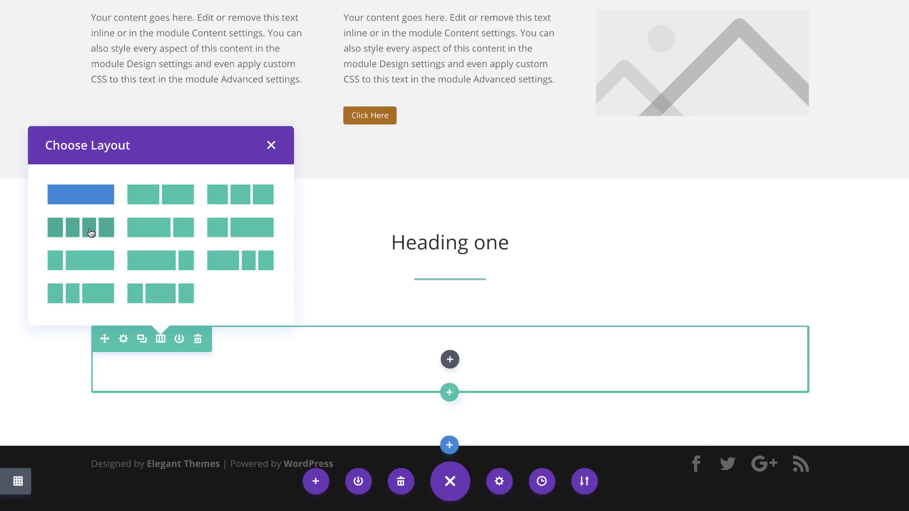
left_click(91, 232)
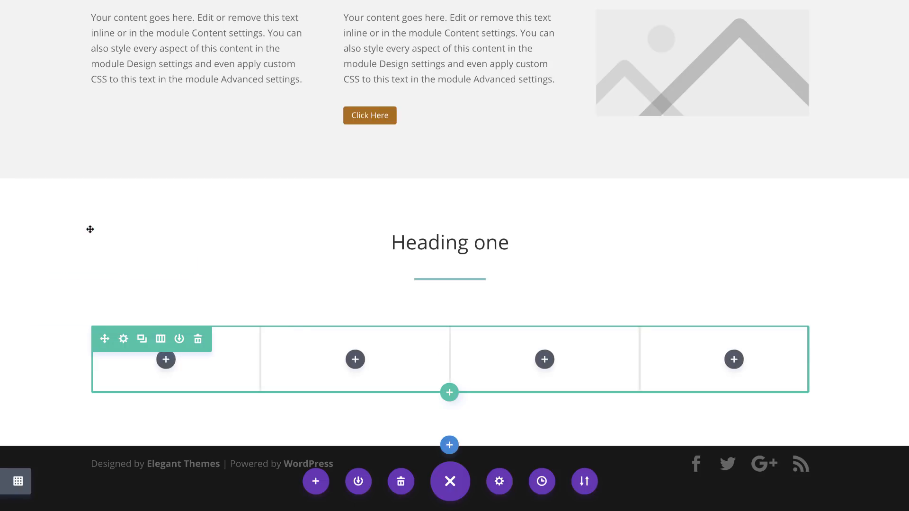
- Insert an Image module with the placeholder picture in the first of the four columns and save it
left_click(166, 360)
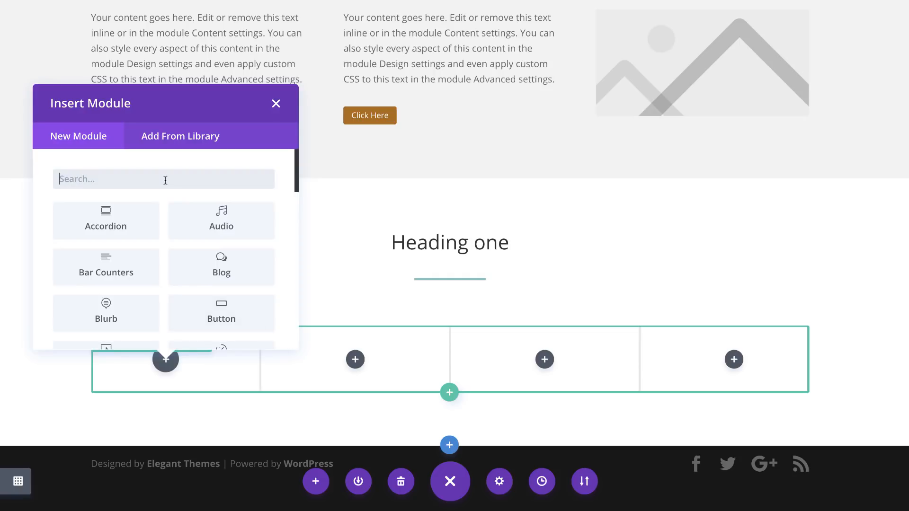
type("image")
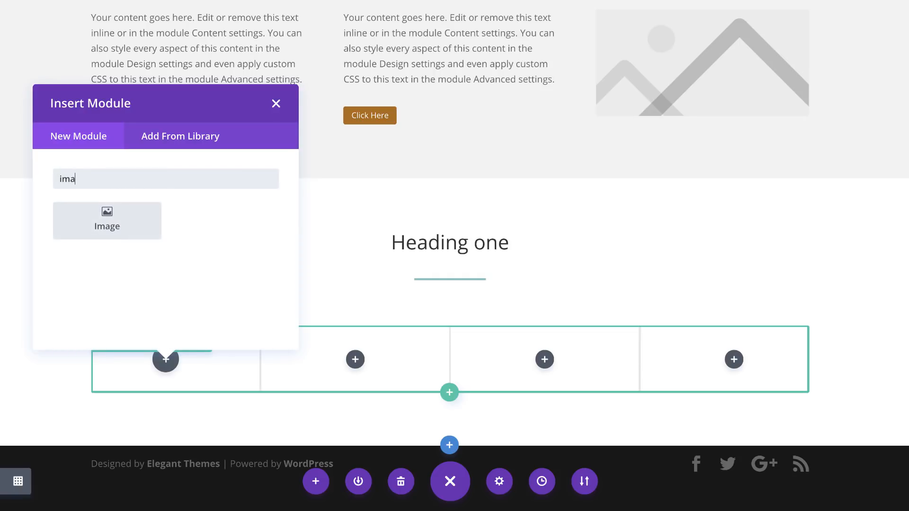
left_click(118, 219)
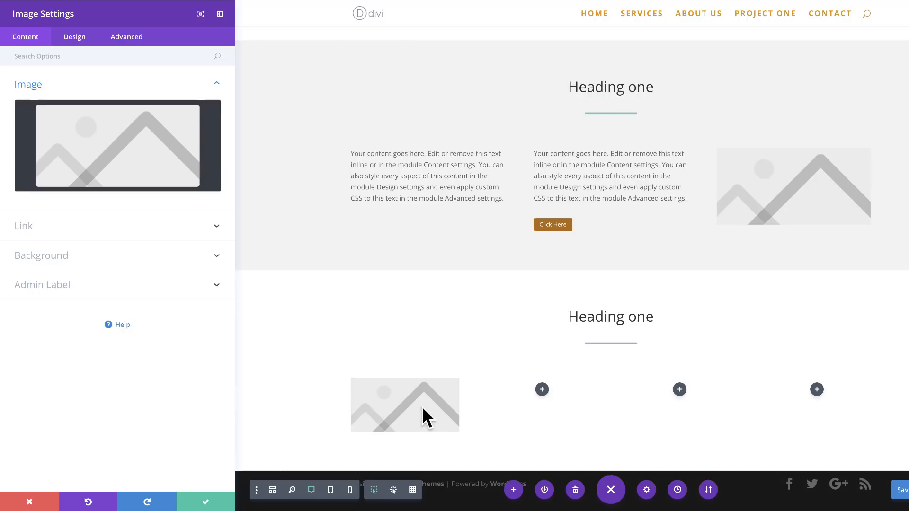
left_click(206, 503)
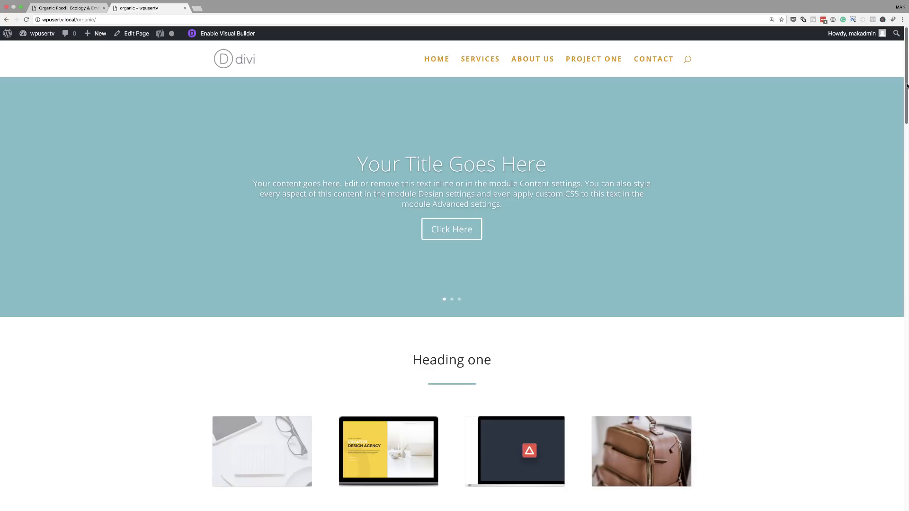
- Review the finished wireframe page outside the builder, from the header slider down to the four-image row and back
scroll(694, 174, "down", 5)
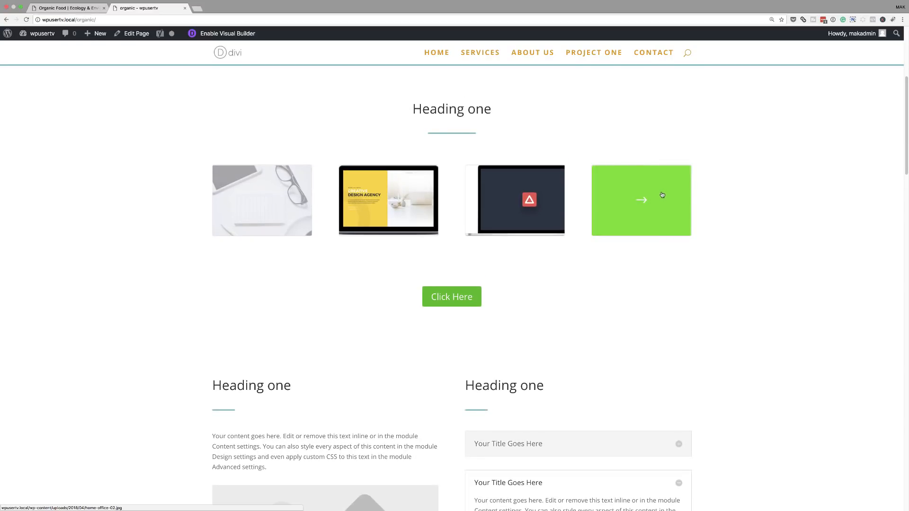
left_click_drag(905, 93, 907, 431)
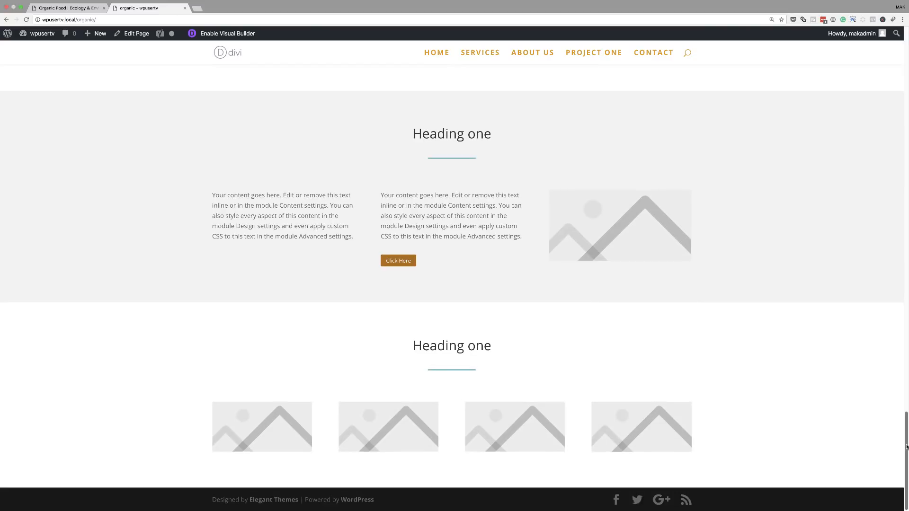
scroll(884, 407, "up", 20)
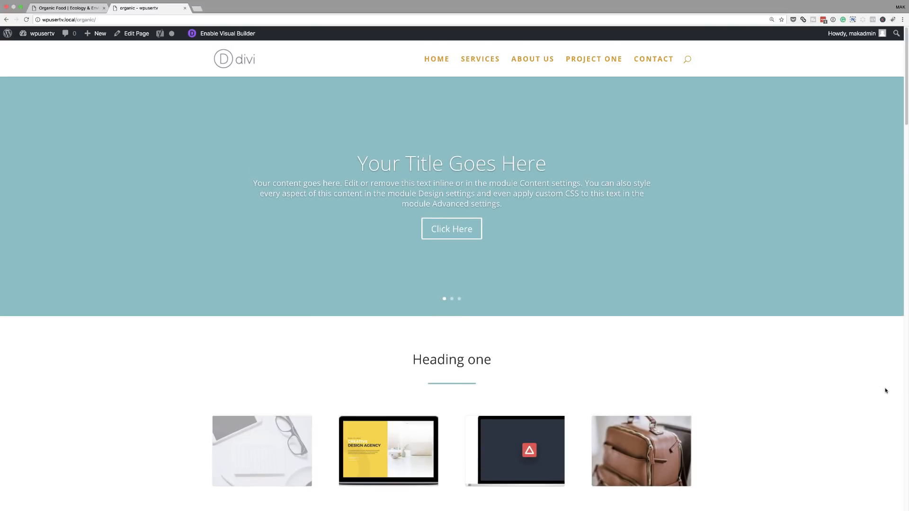